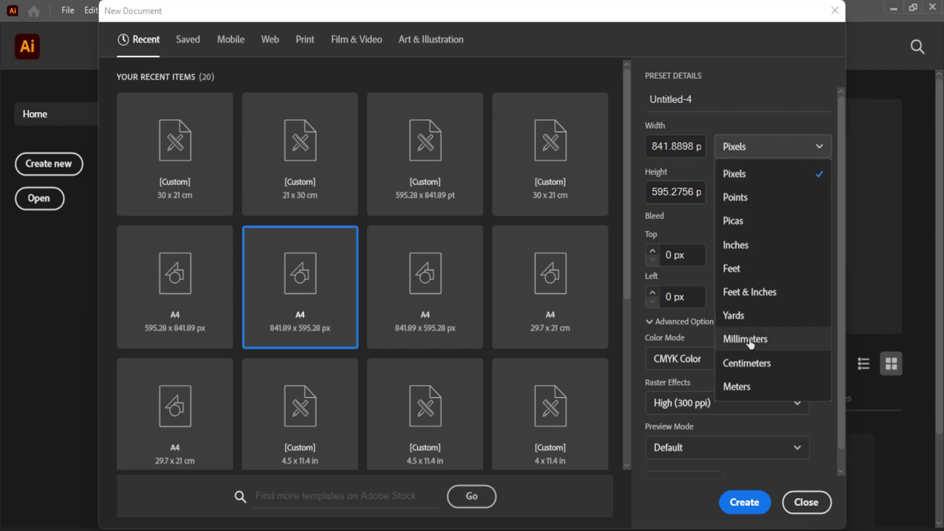
Step: Create a 30 × 21 cm landscape document measured in centimetres
left_click(752, 363)
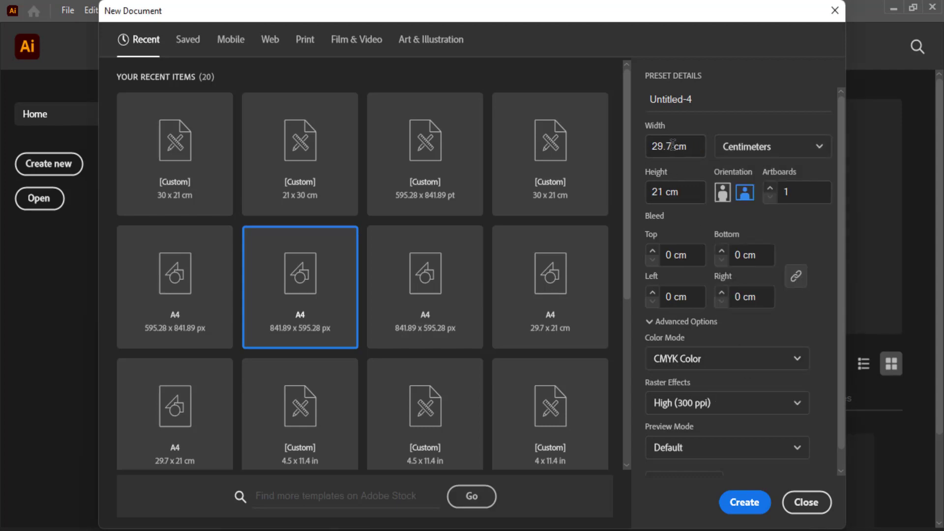
left_click_drag(676, 146, 639, 151)
type("30")
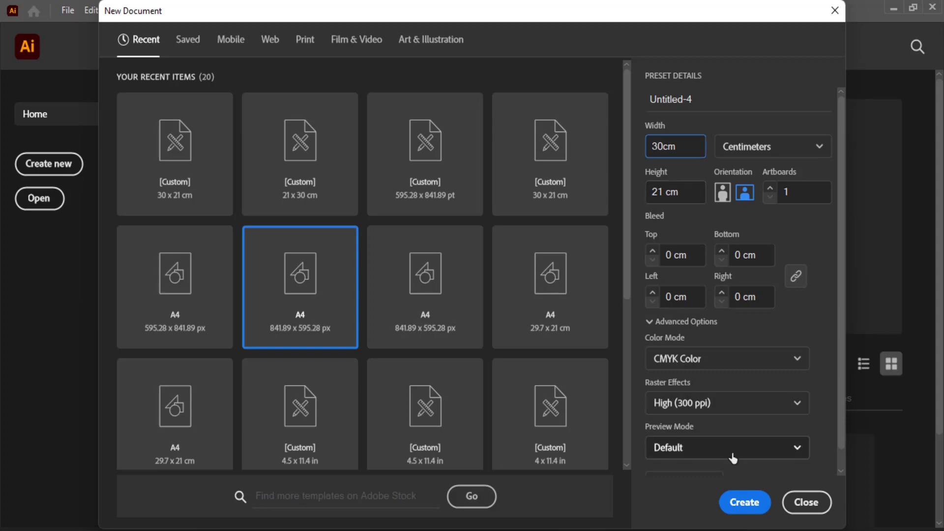
left_click(744, 503)
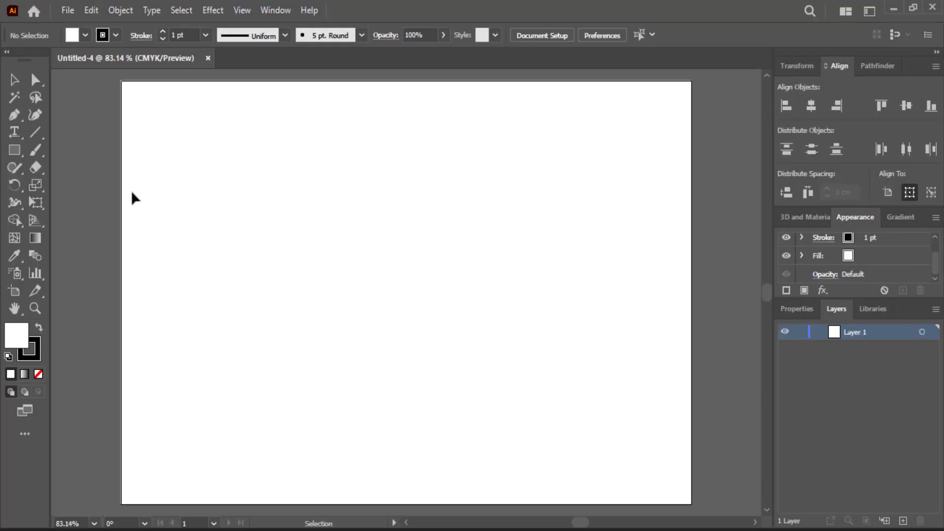
Step: Draw a rectangle with an exact size of 30 × 21 cm
left_click(14, 150)
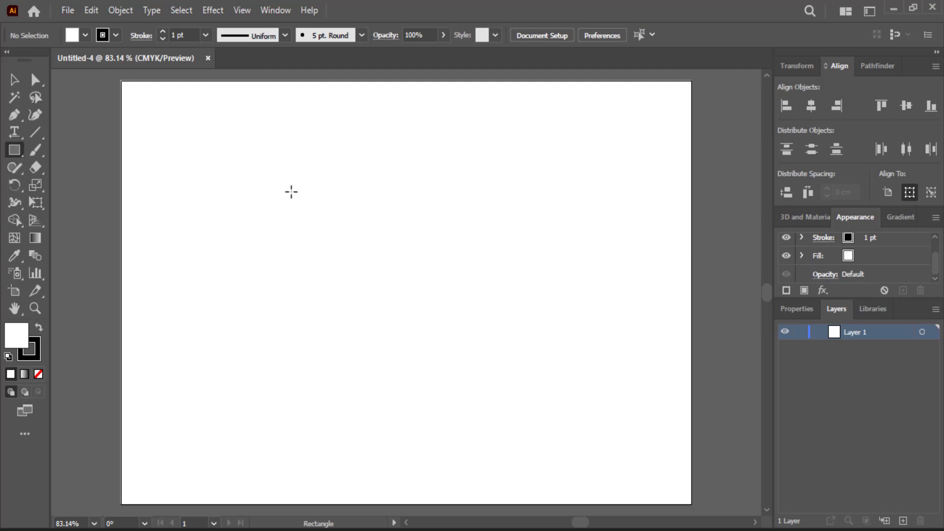
left_click(385, 194)
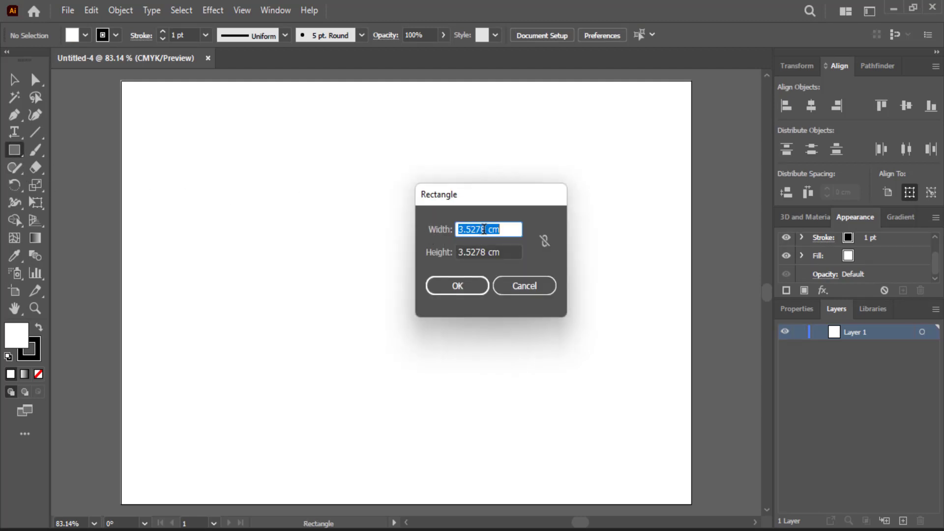
left_click_drag(489, 230, 437, 227)
type("30")
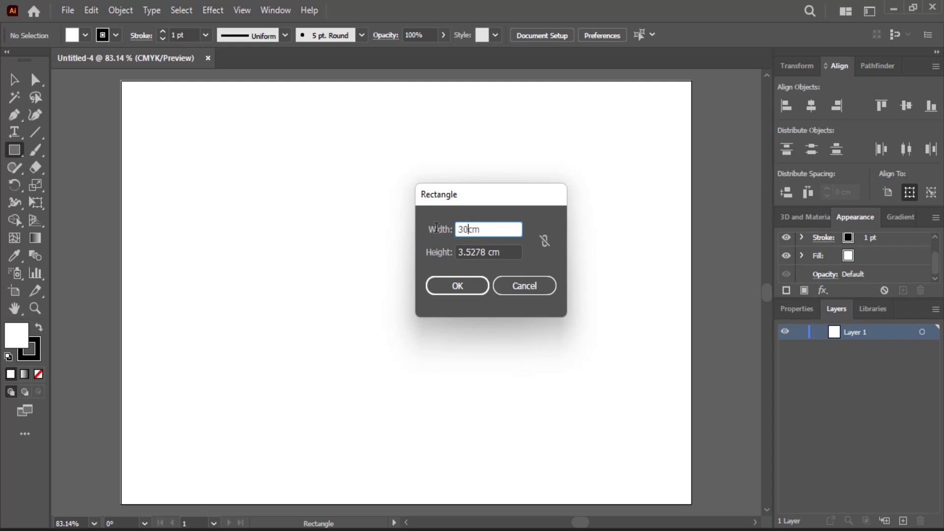
left_click_drag(490, 252, 446, 254)
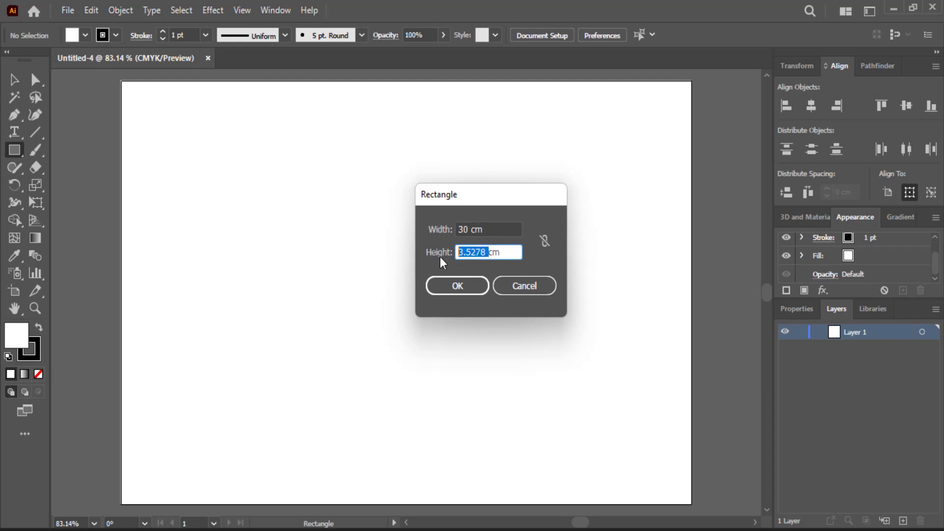
type("21")
left_click(476, 292)
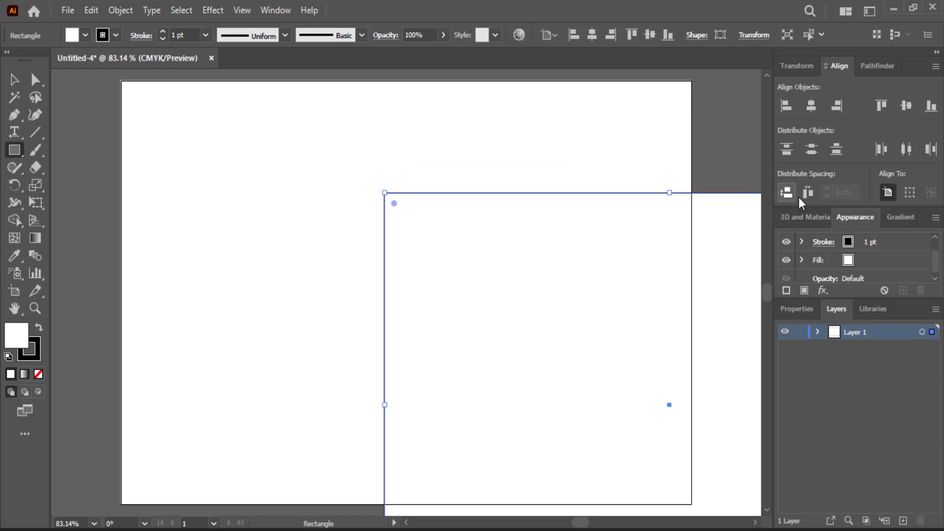
Step: Centre the rectangle on the artboard, align it to the top, and lock it in Layer 1
left_click(840, 103)
left_click(879, 106)
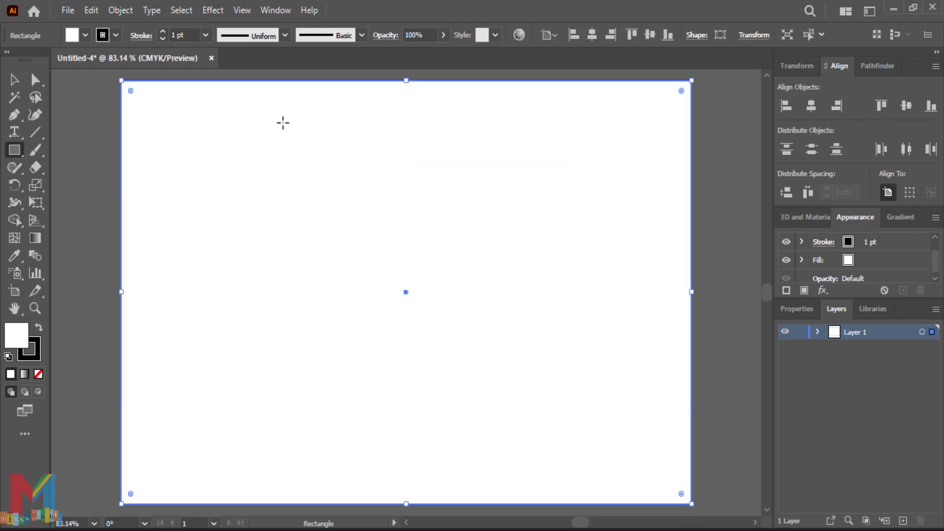
left_click(819, 333)
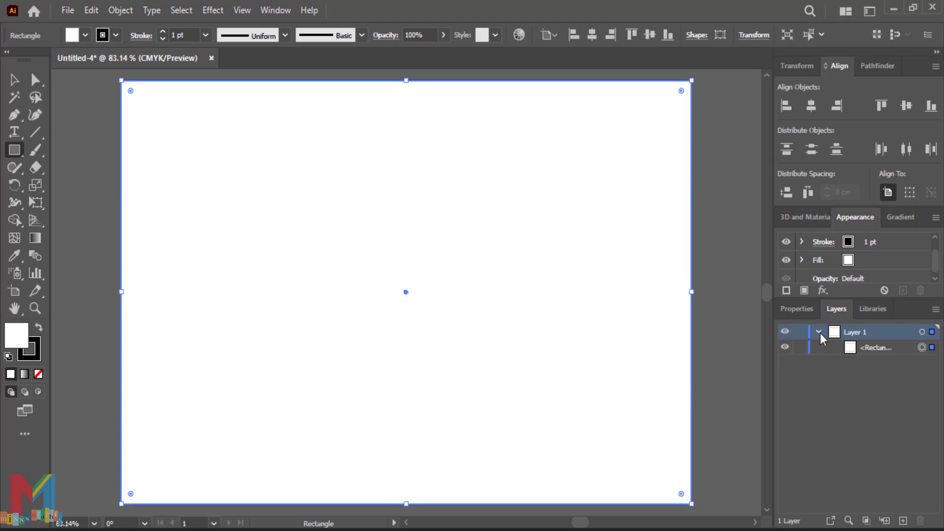
left_click(800, 348)
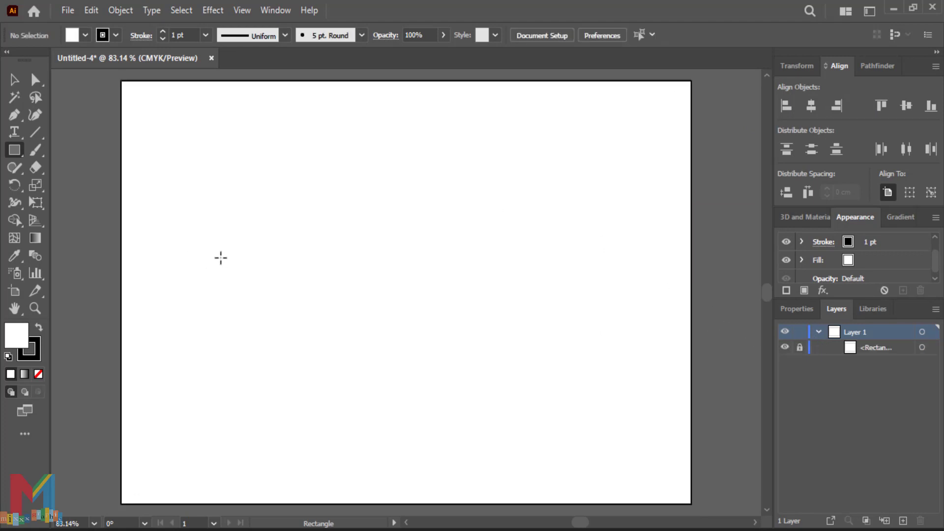
Step: Show the rulers, pull a vertical guide onto the artboard, and unlock guides
key("ctrl+r")
key("v")
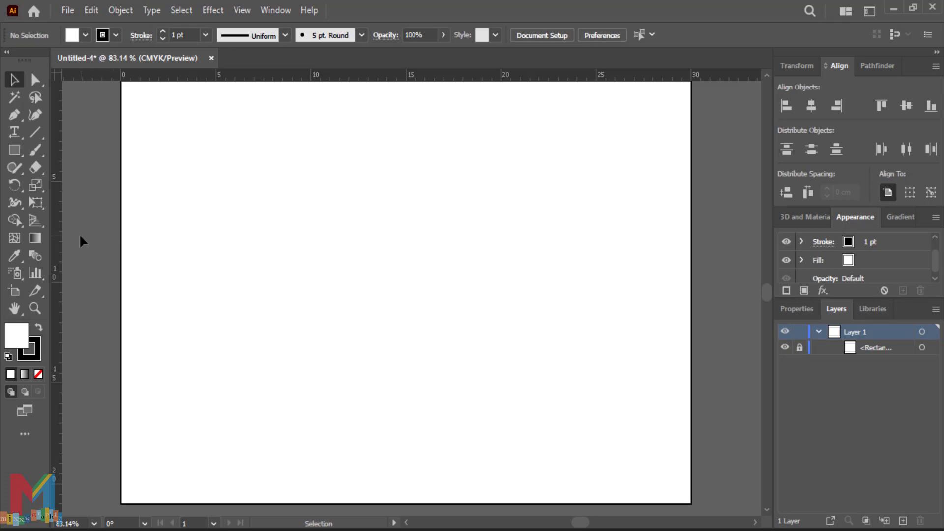
left_click_drag(56, 238, 248, 237)
right_click(249, 239)
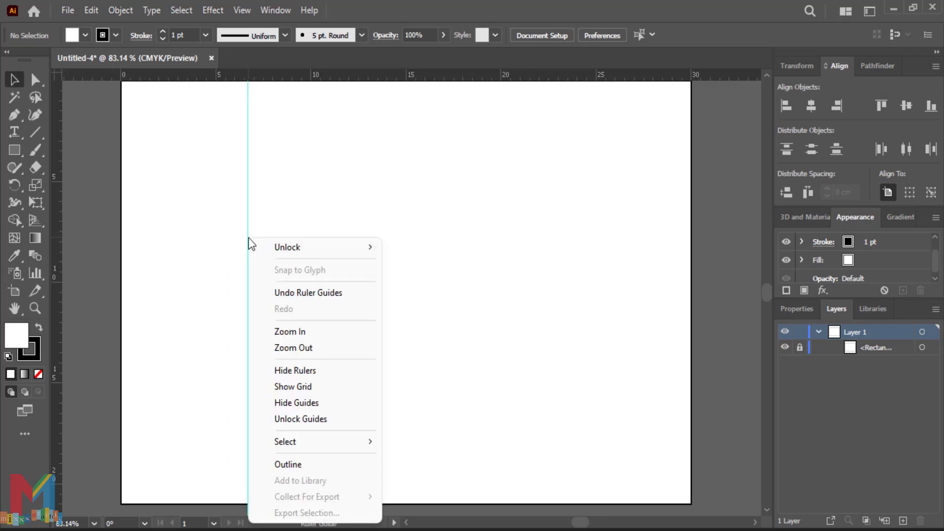
mouse_move(329, 244)
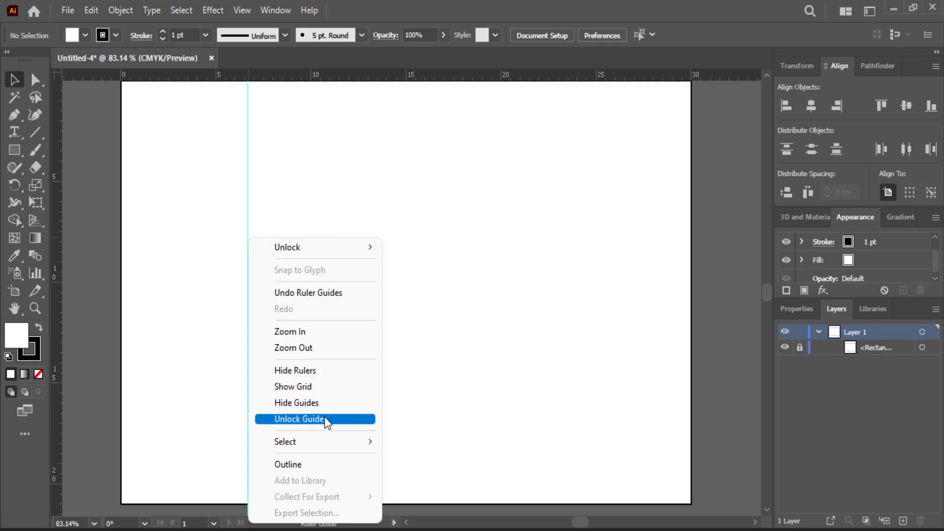
left_click(371, 419)
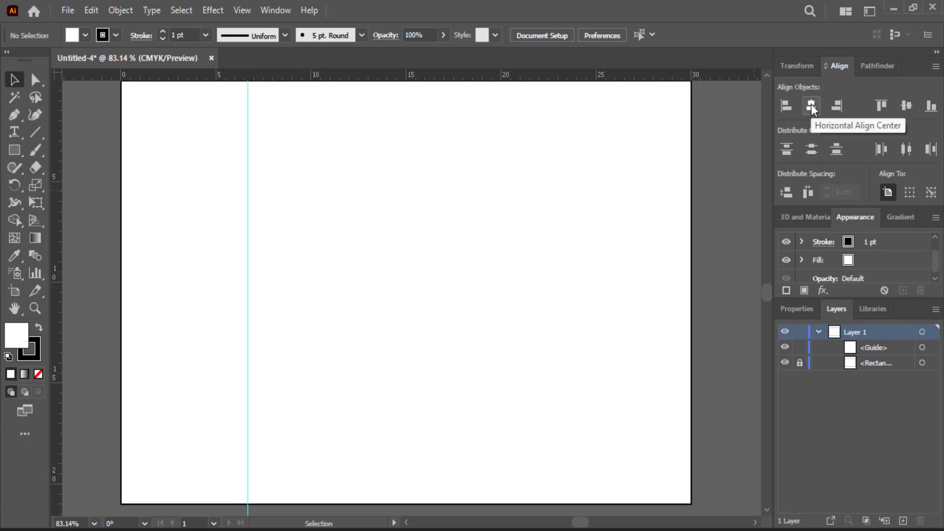
Step: Centre the vertical guide horizontally at 15 cm and lock the guides
left_click_drag(369, 202, 189, 320)
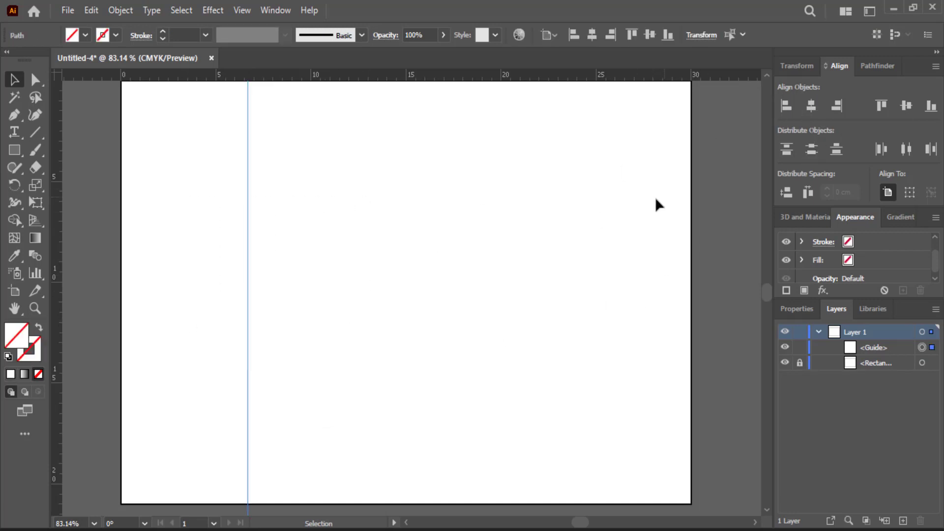
left_click(811, 106)
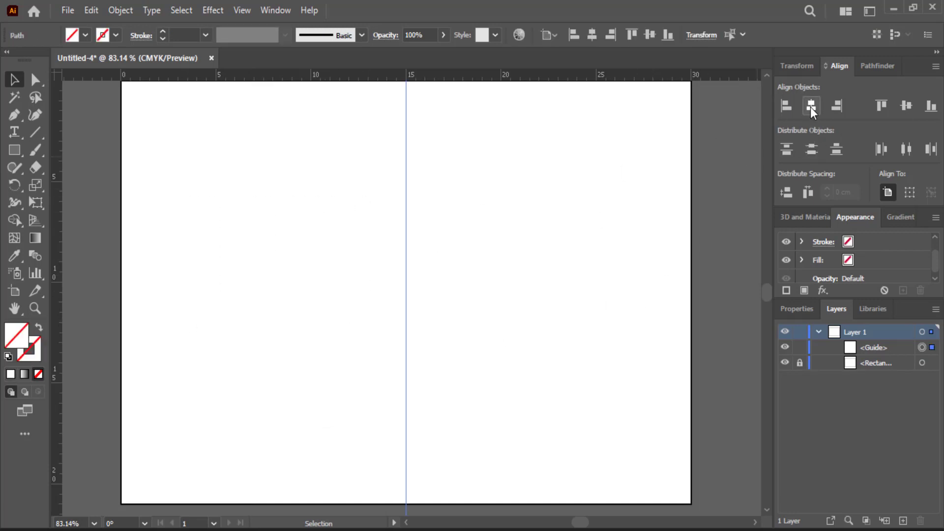
right_click(407, 239)
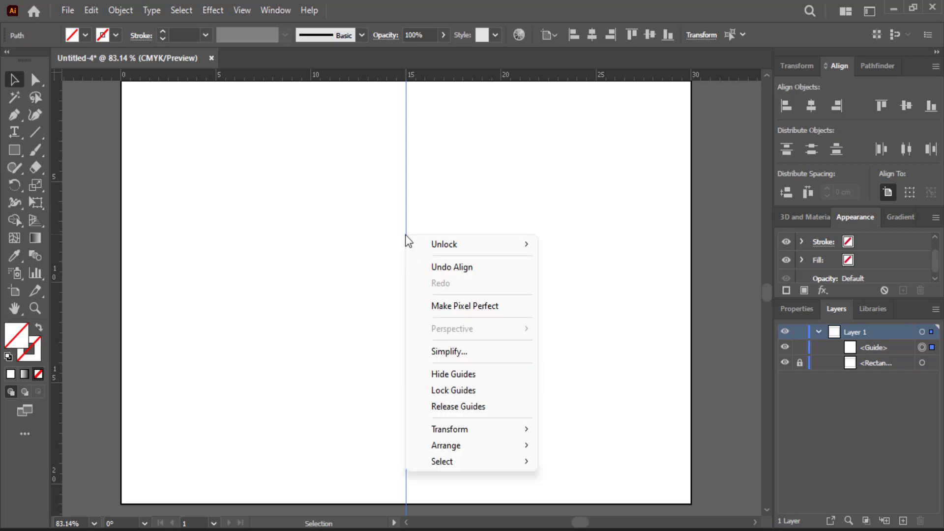
left_click(471, 390)
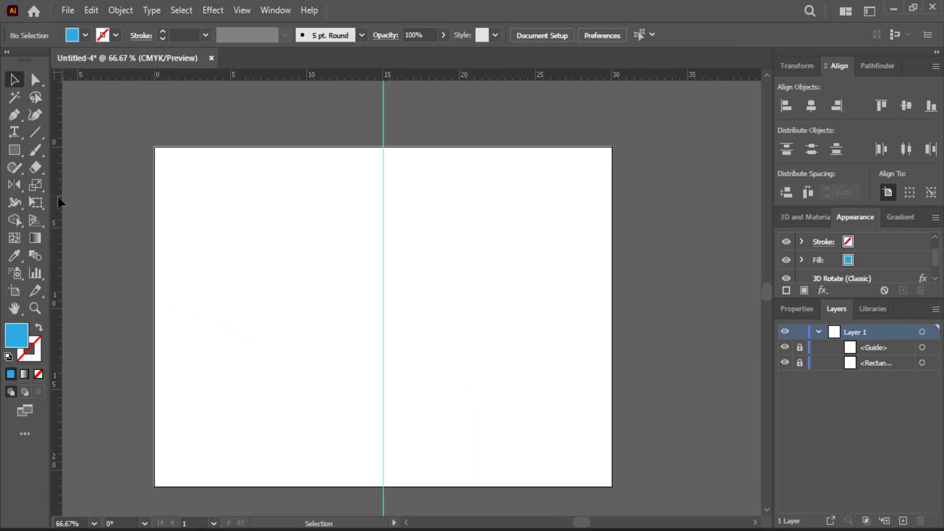
Step: Draw a small blue square and move it up and to the right
left_click(13, 150)
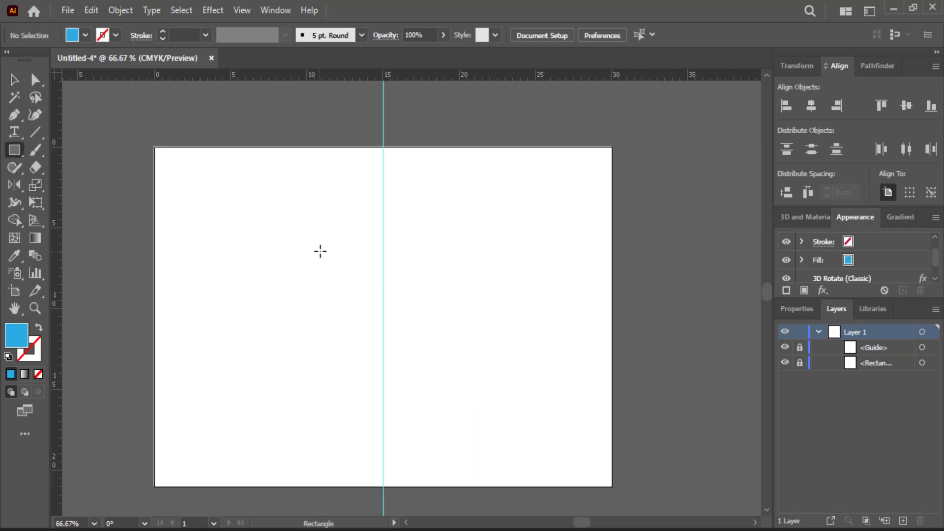
mouse_move(320, 251)
left_mouse_down()
mouse_move(291, 299)
mouse_move(302, 291)
left_mouse_up()
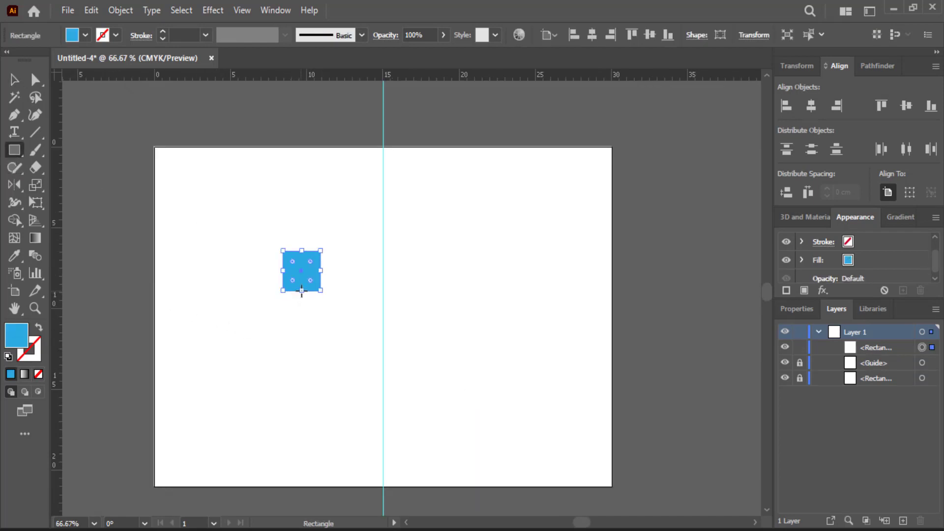
left_click(14, 80)
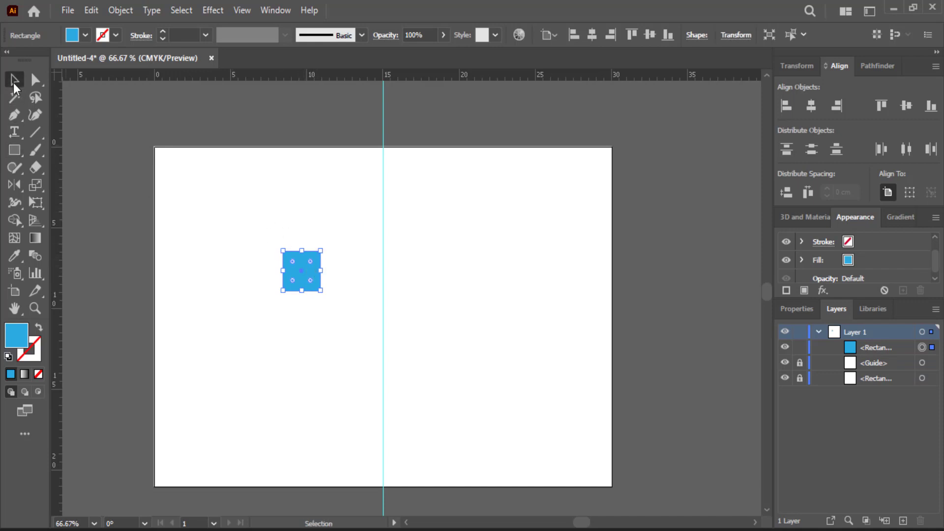
left_click_drag(305, 285, 178, 379)
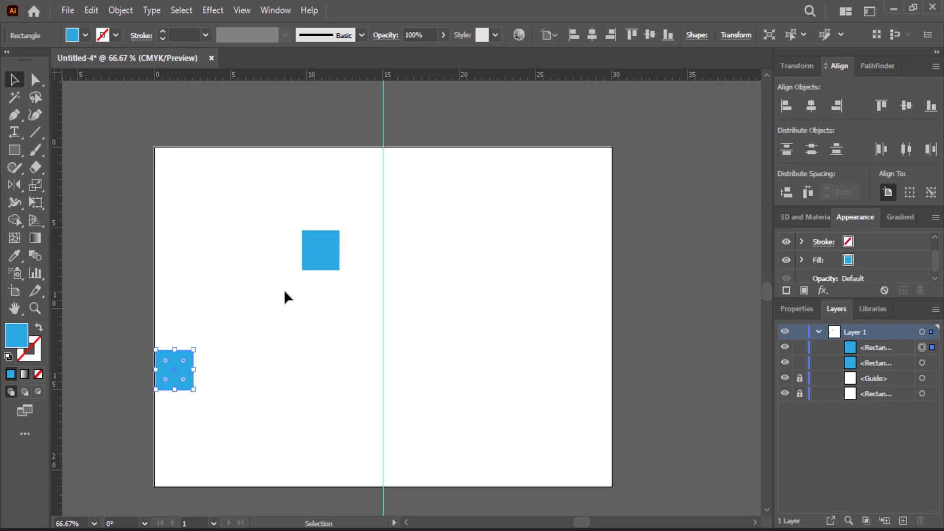
Step: Give the square an Isometric Left 3D Rotate (Classic) effect and reposition the slanted face
left_click(216, 10)
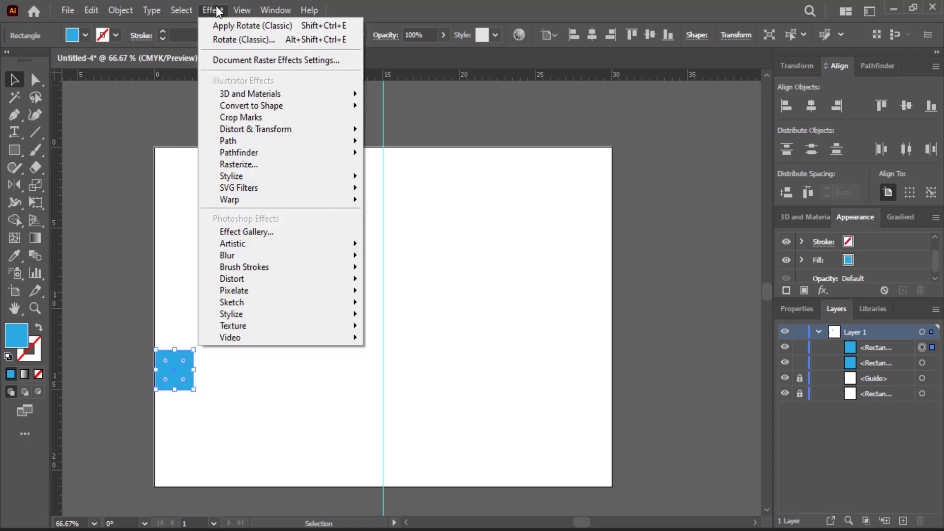
mouse_move(269, 96)
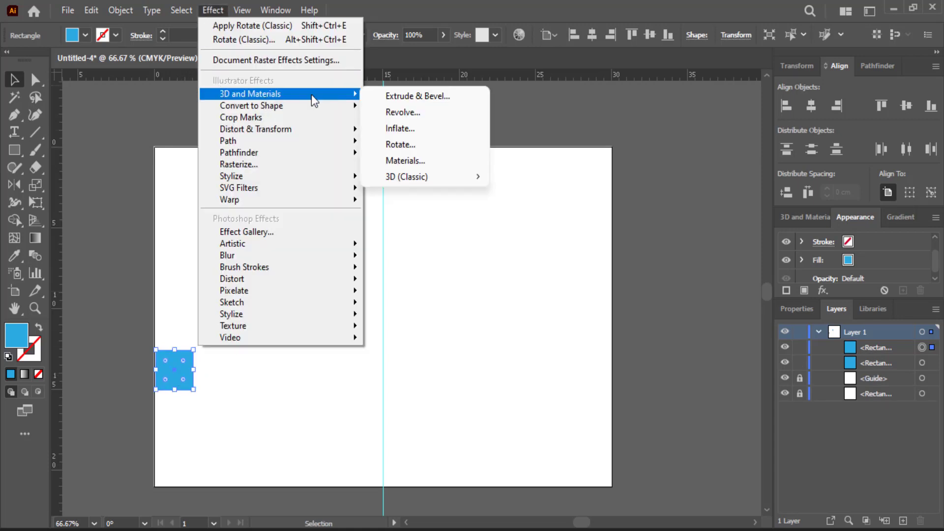
mouse_move(432, 176)
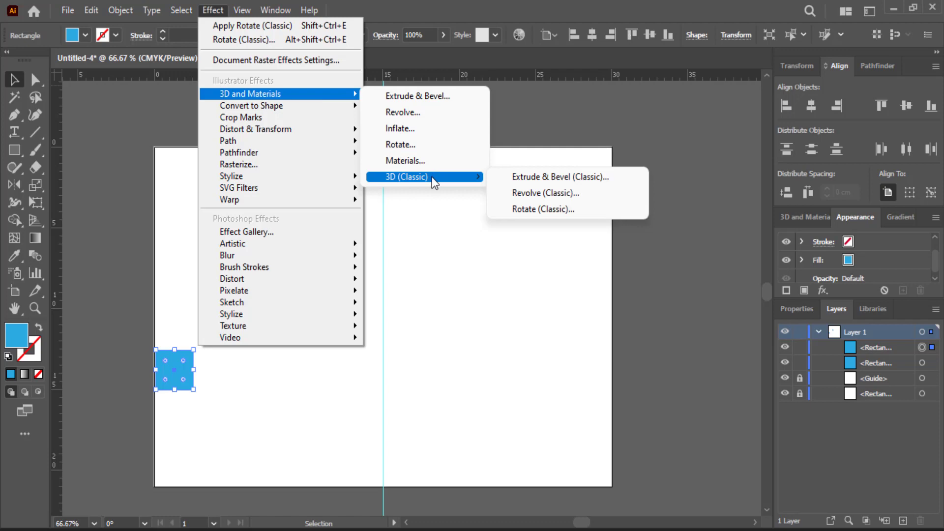
left_click(524, 211)
left_click(688, 66)
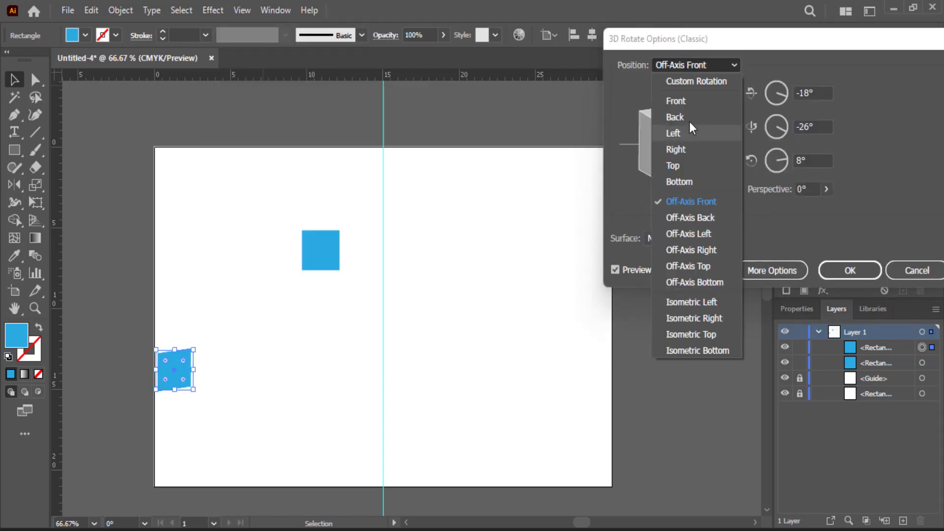
left_click(697, 301)
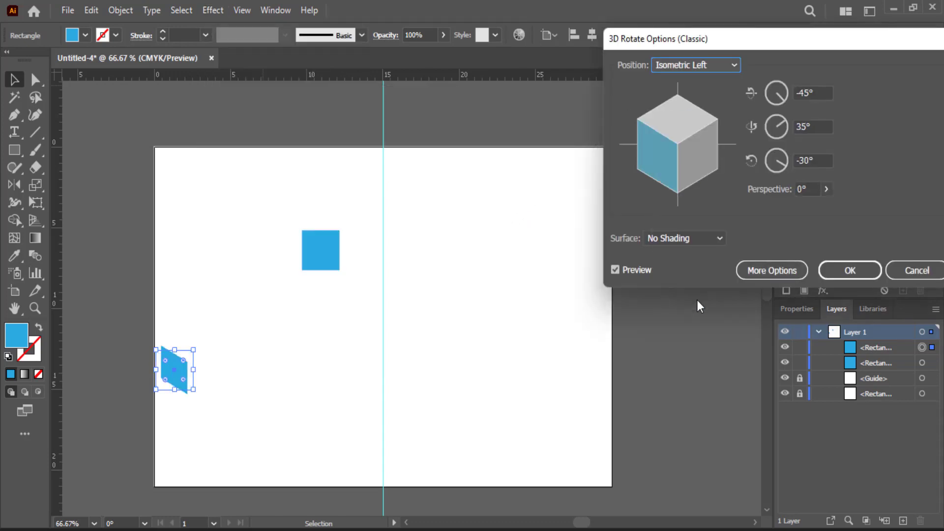
left_click(843, 271)
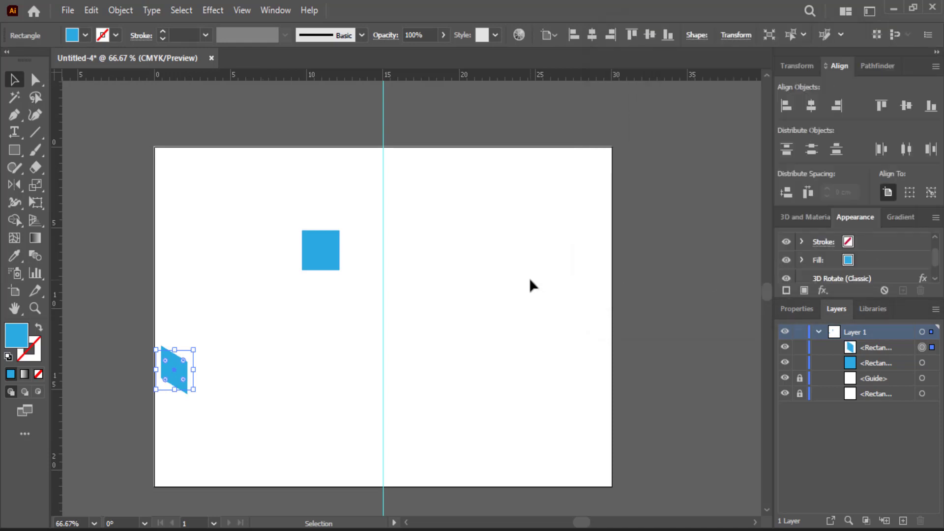
left_click(530, 277)
left_click_drag(165, 382, 168, 357)
left_click(218, 346)
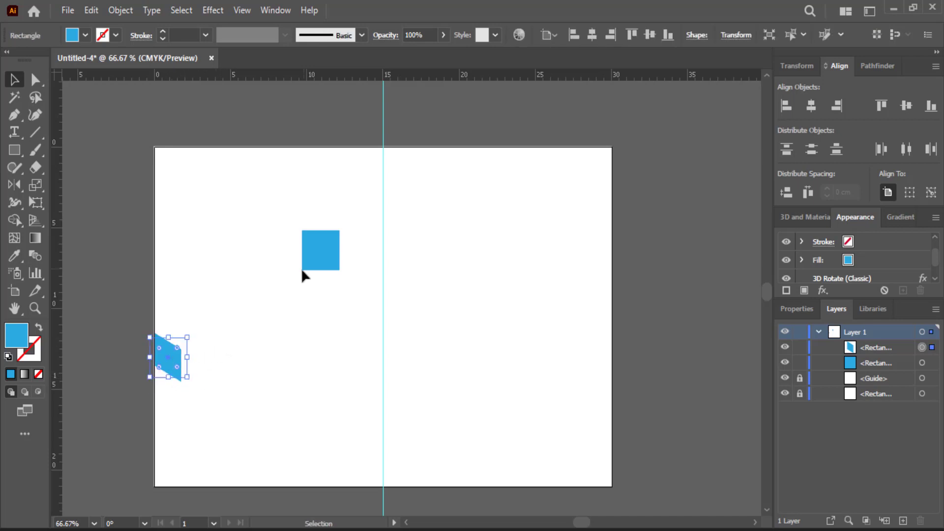
Step: Duplicate the blue square and give the original an Isometric Right 3D Rotate (Classic) effect
left_click(323, 238)
left_click_drag(321, 239, 280, 198)
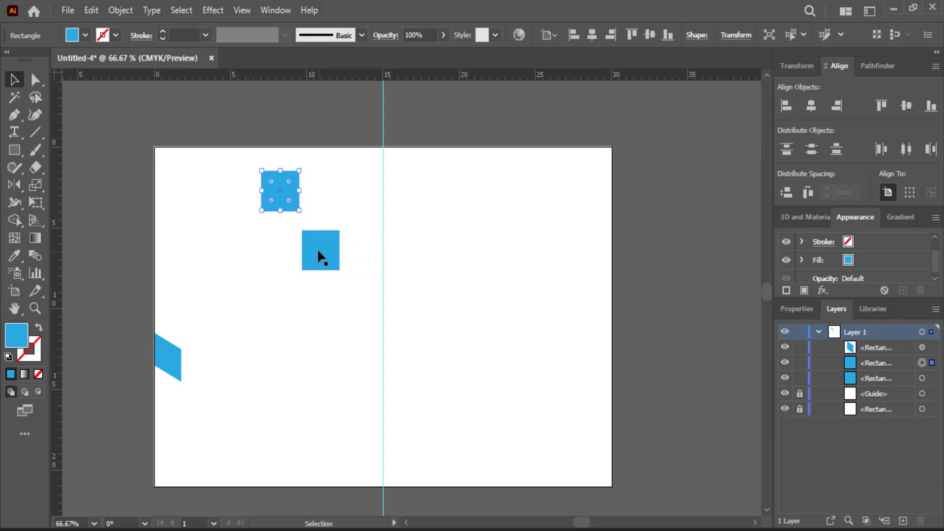
left_click(318, 256)
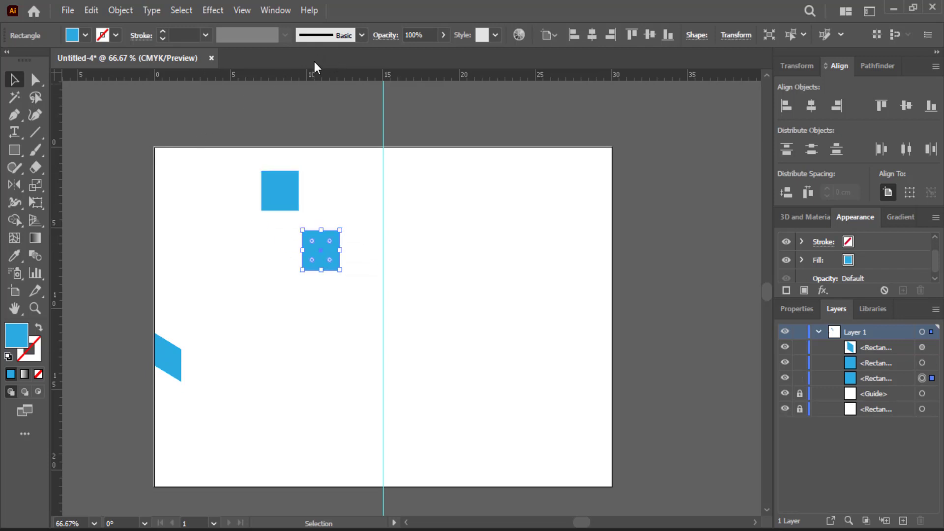
left_click(224, 12)
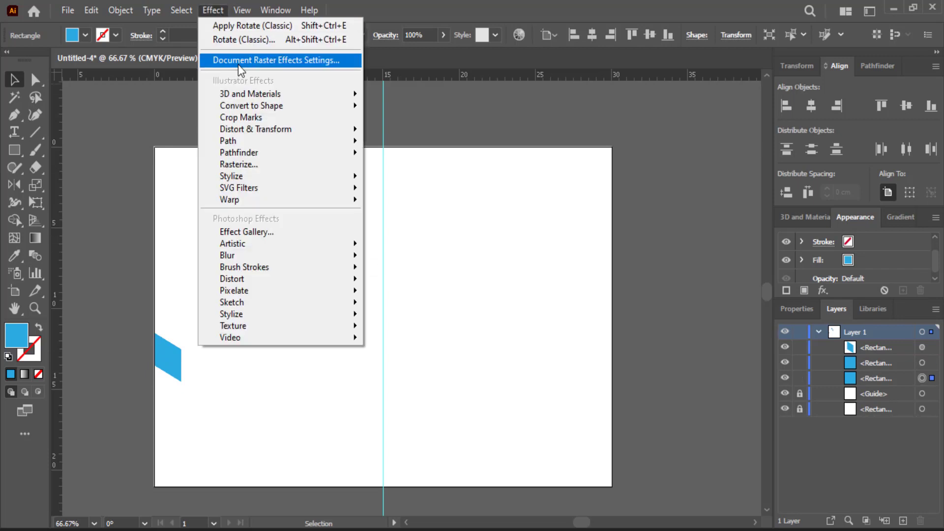
mouse_move(249, 139)
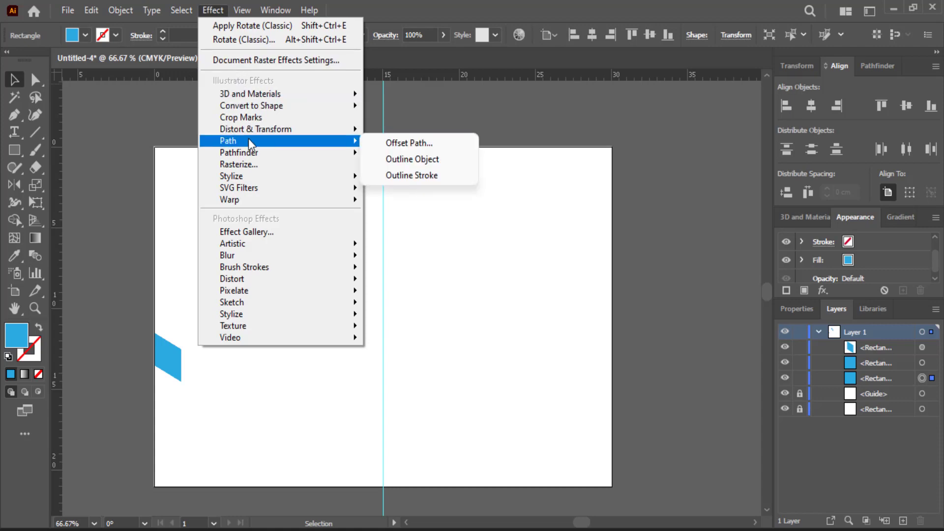
mouse_move(340, 97)
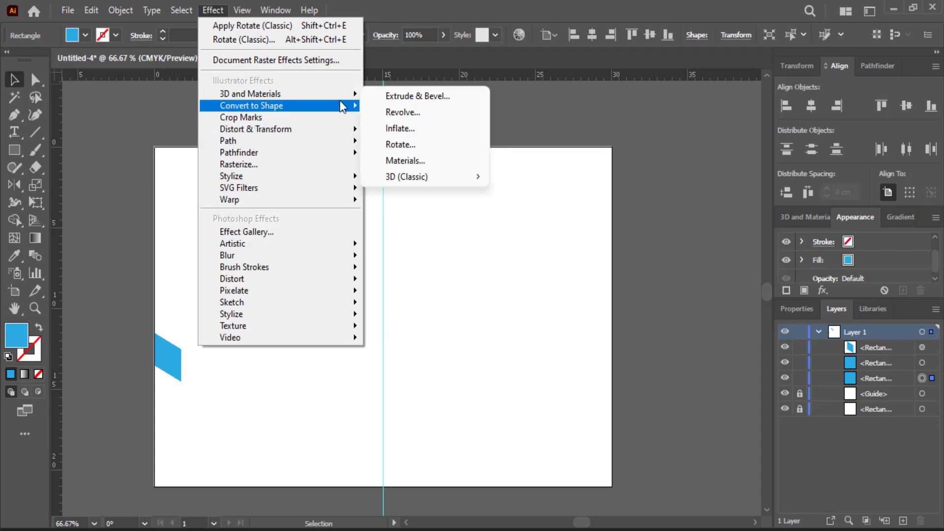
mouse_move(419, 175)
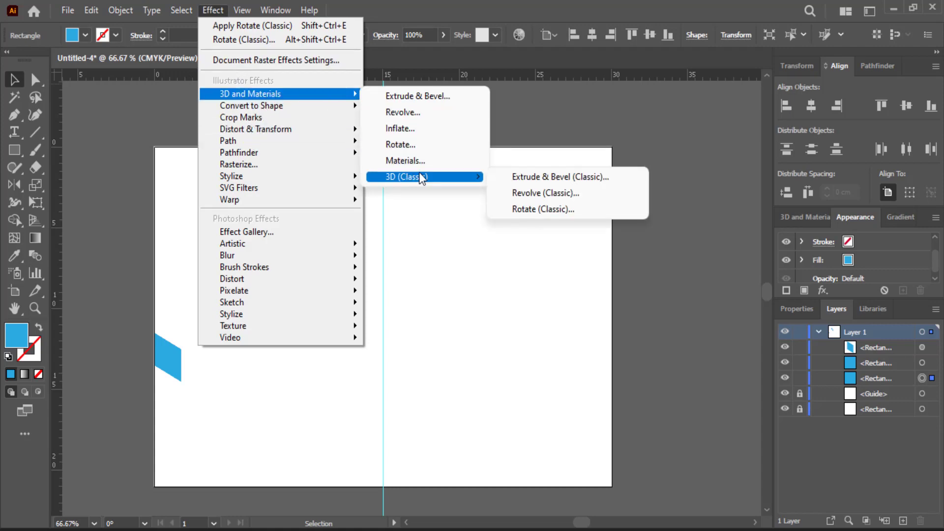
left_click(530, 210)
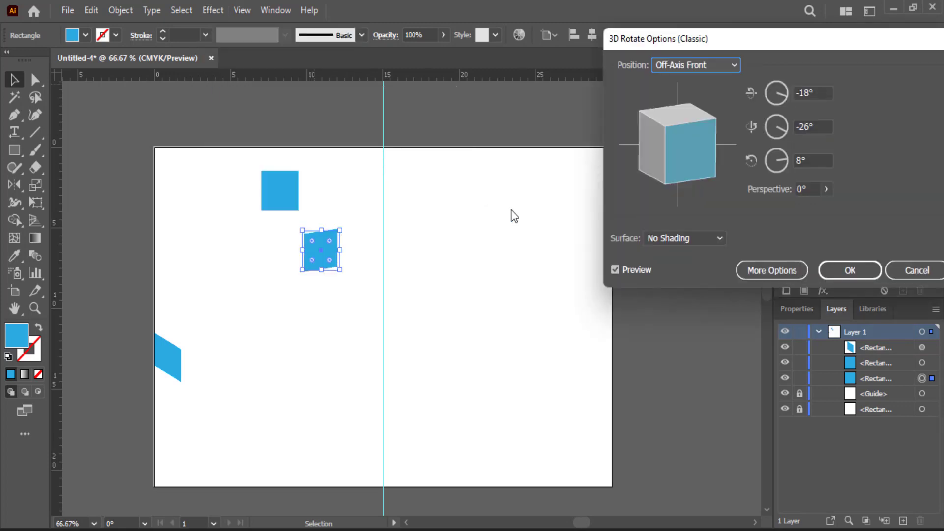
left_click(689, 69)
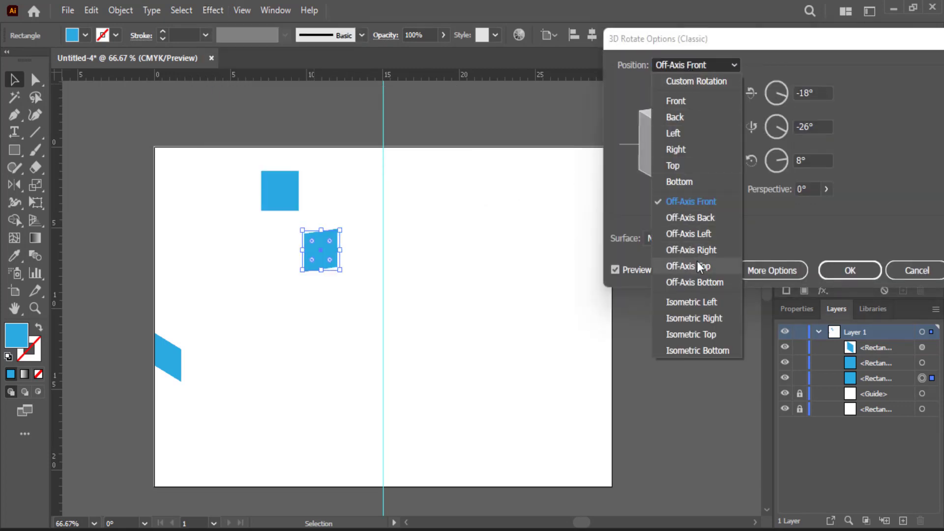
left_click(699, 320)
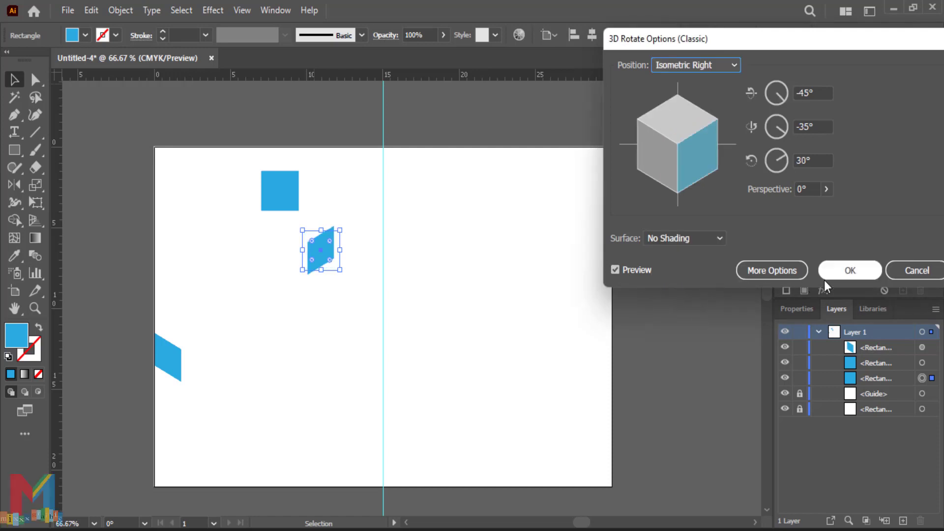
left_click(843, 278)
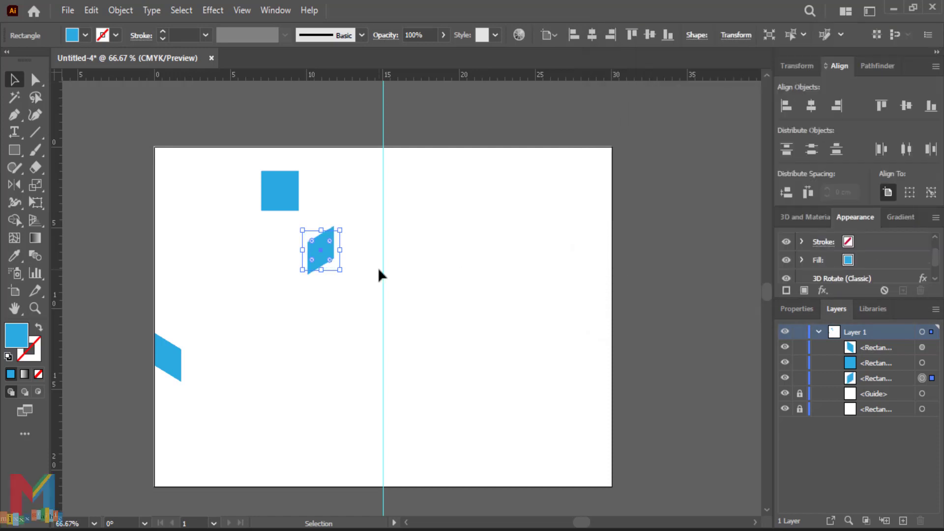
Step: Move the skewed shape beside the light-blue face and fill it dark blue
left_click(360, 267)
left_click_drag(329, 255, 207, 365)
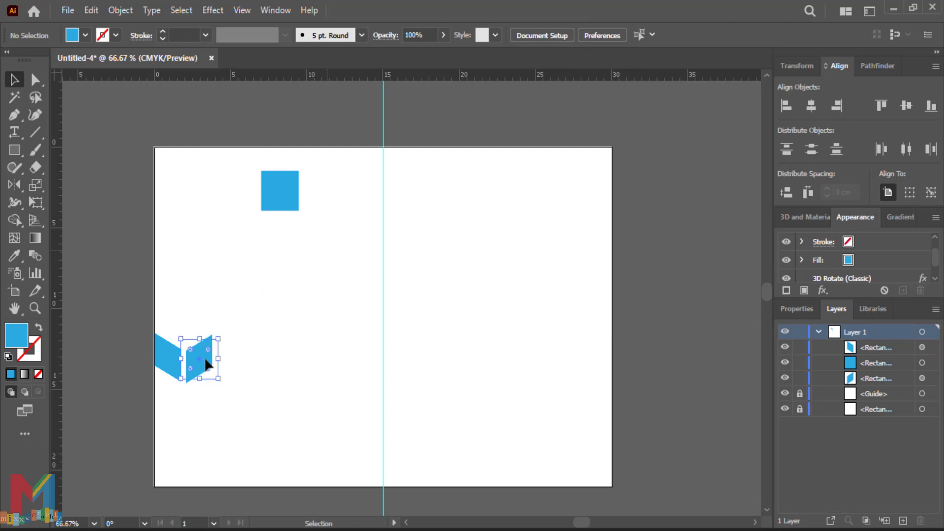
left_click(85, 35)
left_click(97, 70)
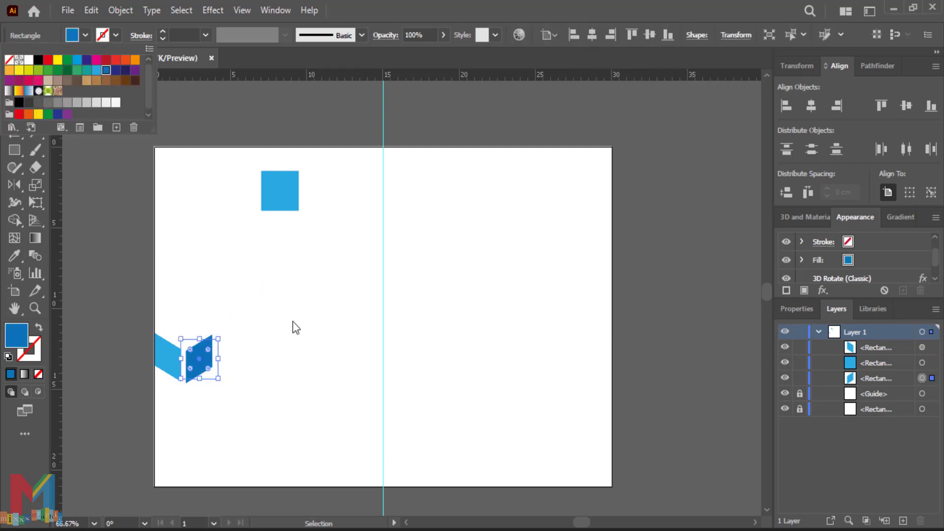
left_click(300, 323)
Step: Nudge the dark-blue face left and up so it meets the light-blue face
left_click(310, 326)
left_click(204, 367)
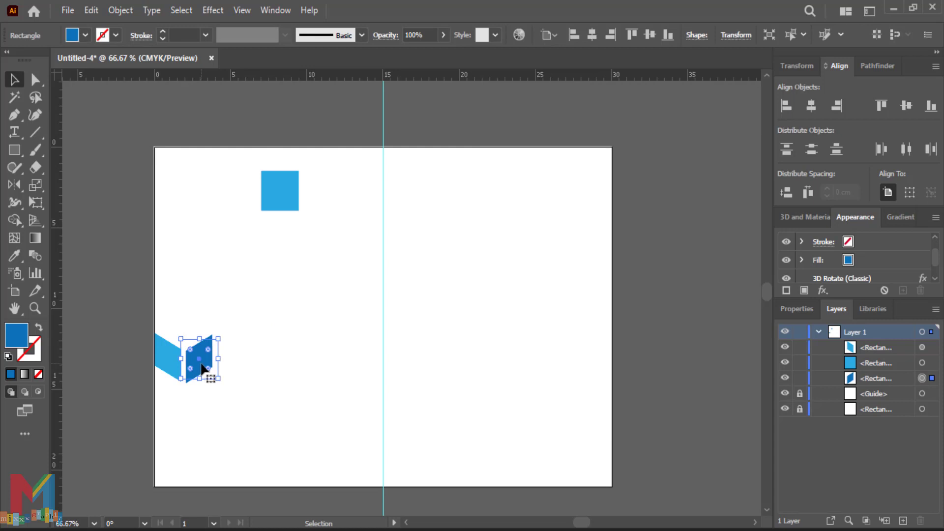
key("ctrl+plus")
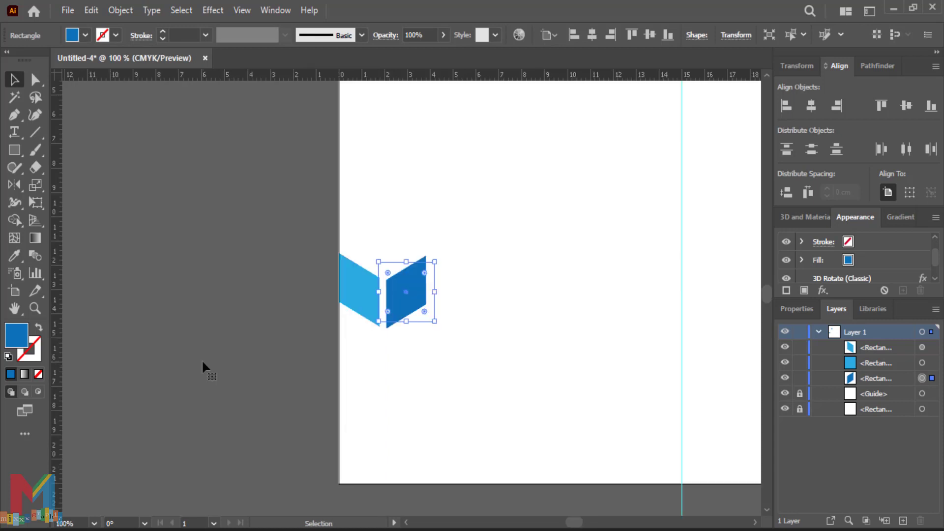
left_click_drag(436, 382, 365, 435)
left_click_drag(333, 356, 326, 355)
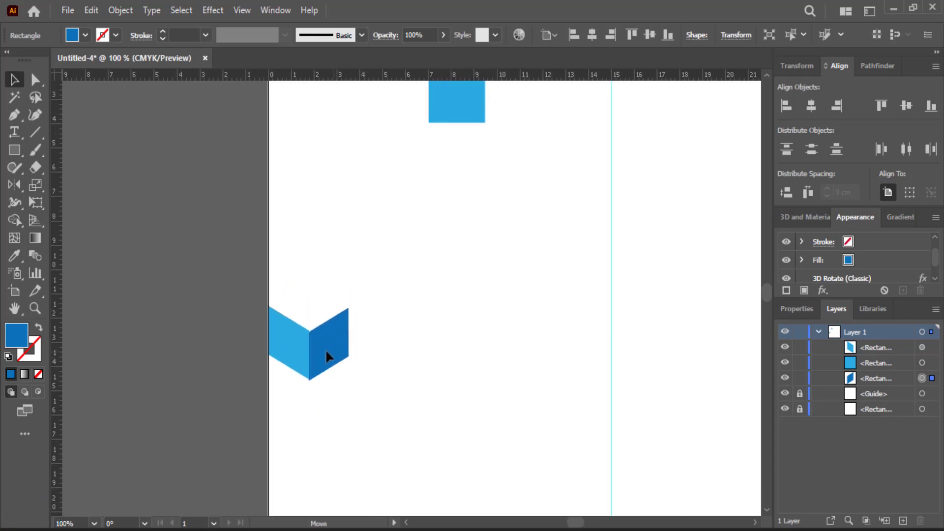
left_click(427, 350)
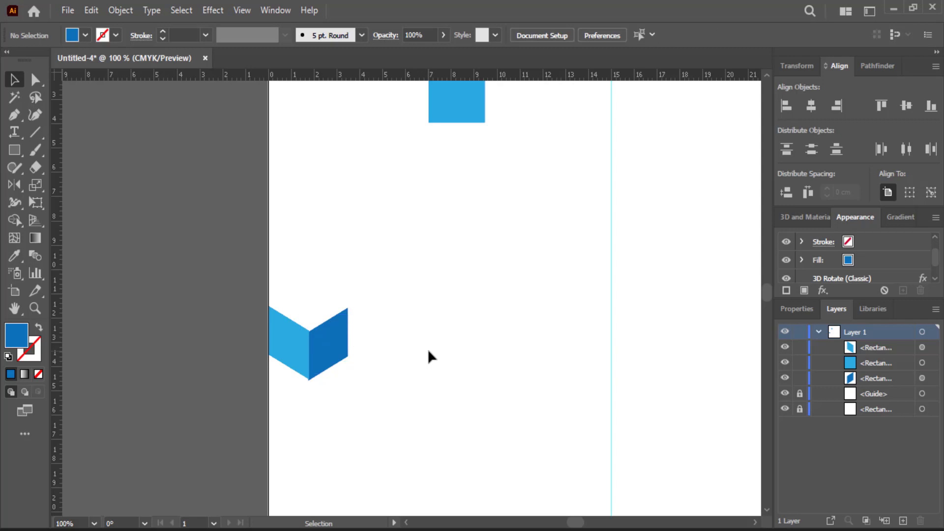
left_click(346, 349)
key("Up")
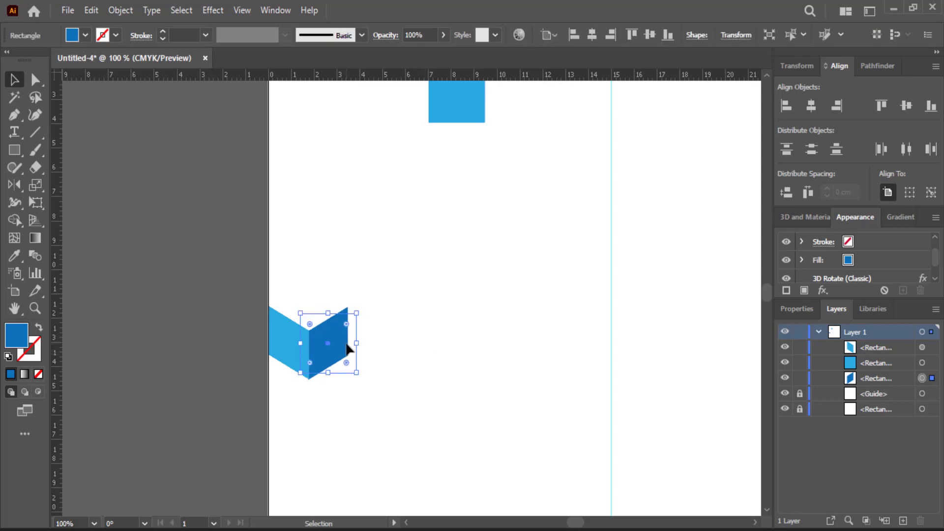
left_click(400, 319)
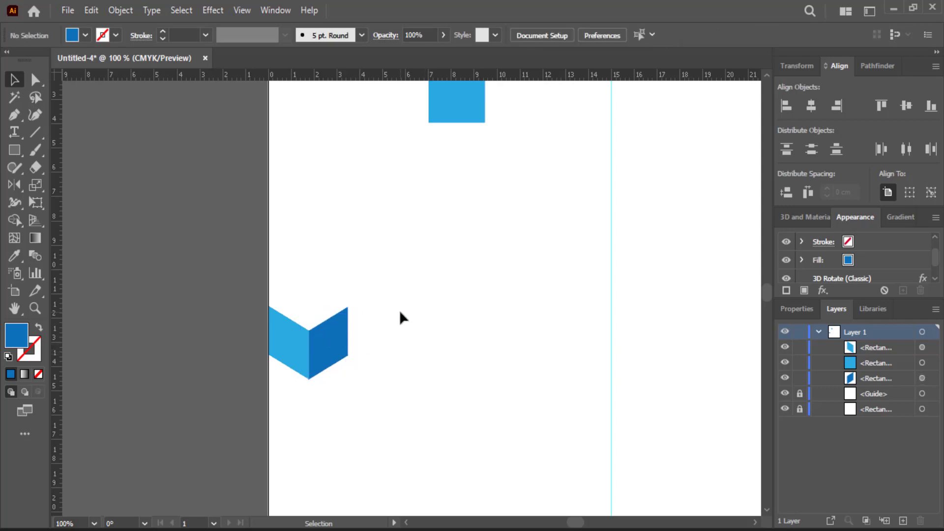
key("ctrl+minus")
left_click_drag(401, 313, 274, 346)
Step: Place a spare copy of the light-blue square left of the page
left_click(322, 183)
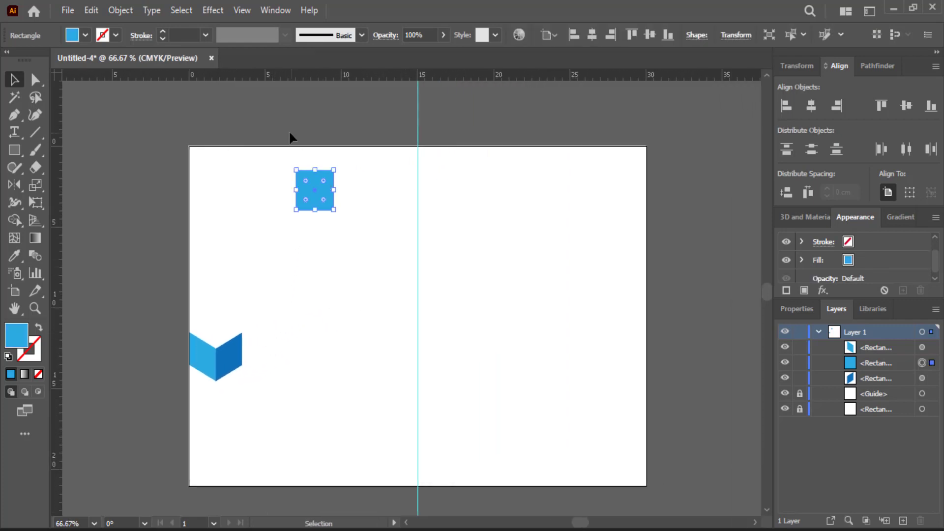
left_click(217, 13)
left_click(422, 148)
left_click(318, 188)
left_click_drag(318, 188, 108, 168)
Step: Give the square an Isometric Top 3D Rotate (Classic) effect
left_click(320, 176)
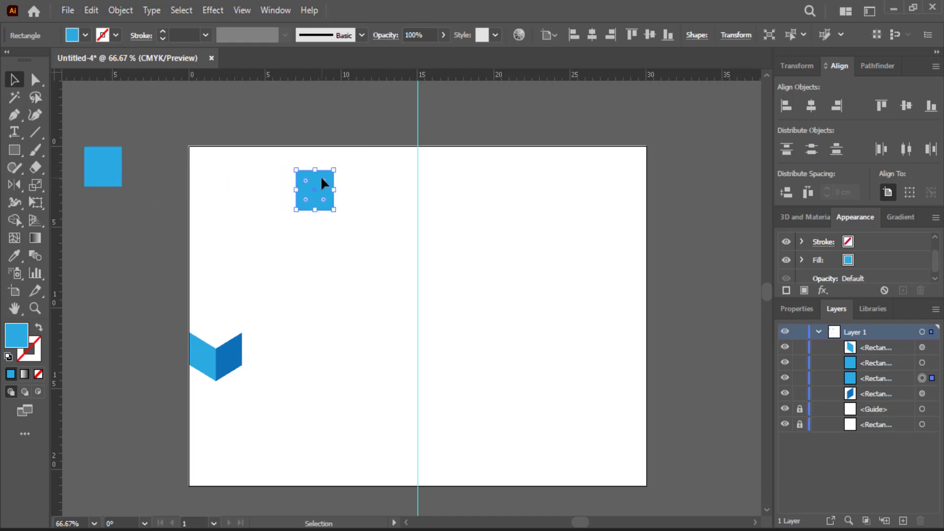
left_click(223, 11)
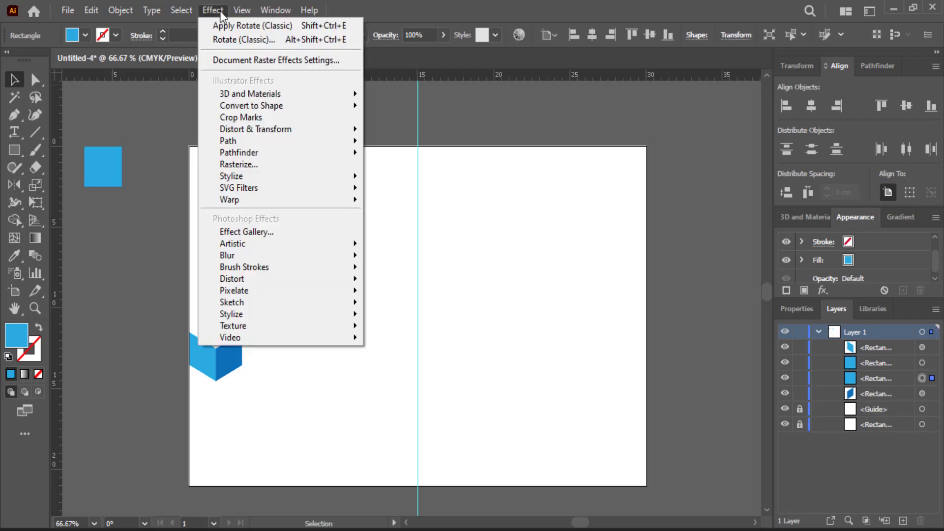
mouse_move(261, 94)
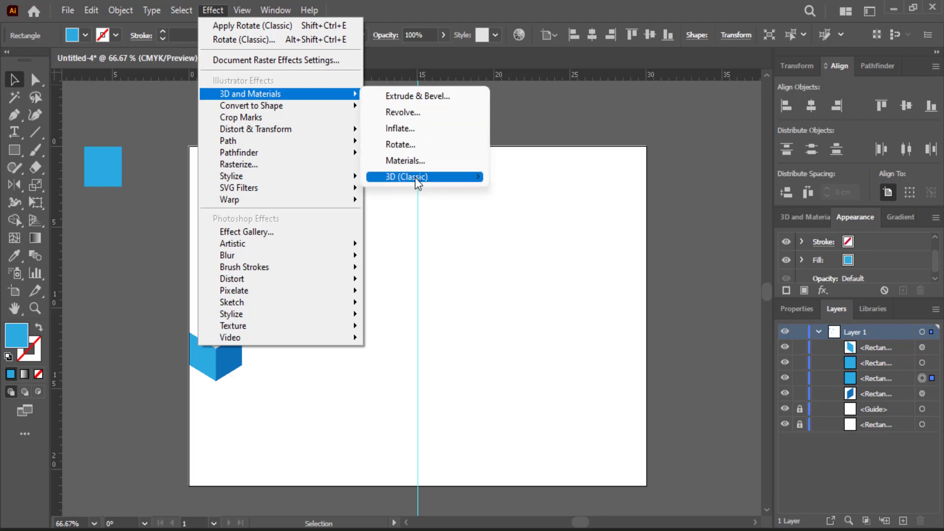
mouse_move(420, 176)
left_click(548, 209)
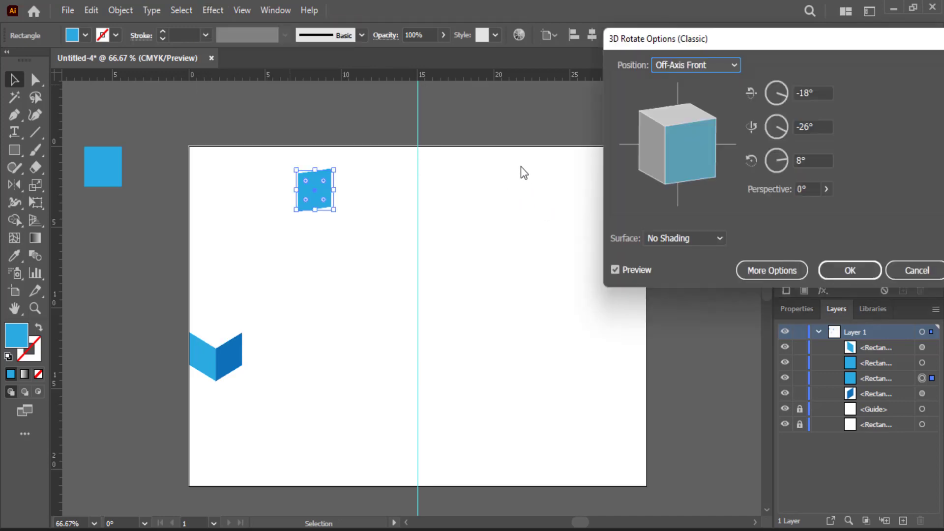
left_click(673, 66)
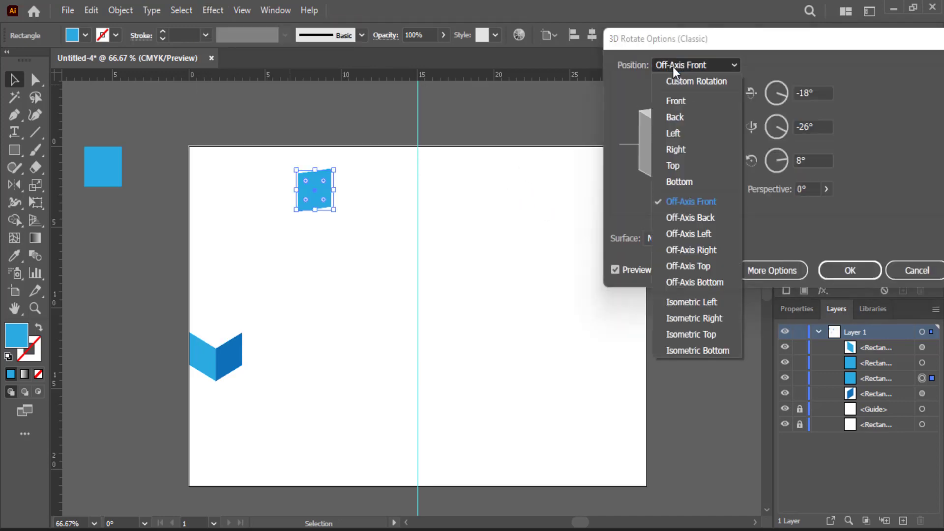
left_click(685, 334)
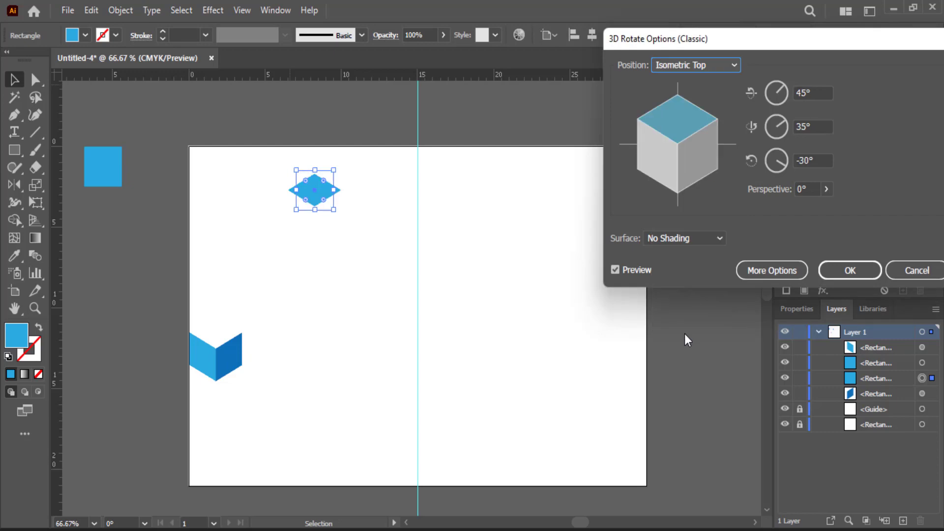
left_click(832, 275)
Step: Fill the diamond bright cyan and place it on the cube as its top face
left_click(85, 34)
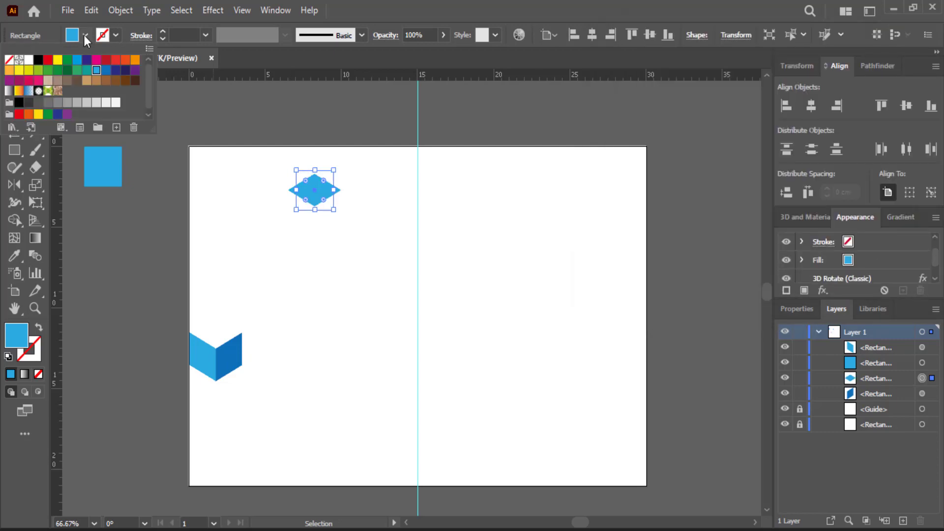
left_click(77, 60)
left_click(308, 255)
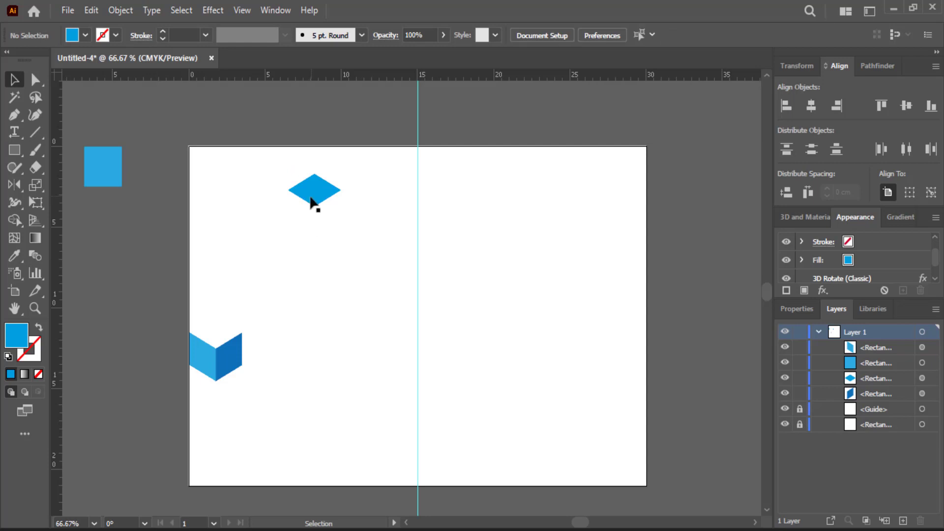
left_click_drag(312, 200, 220, 338)
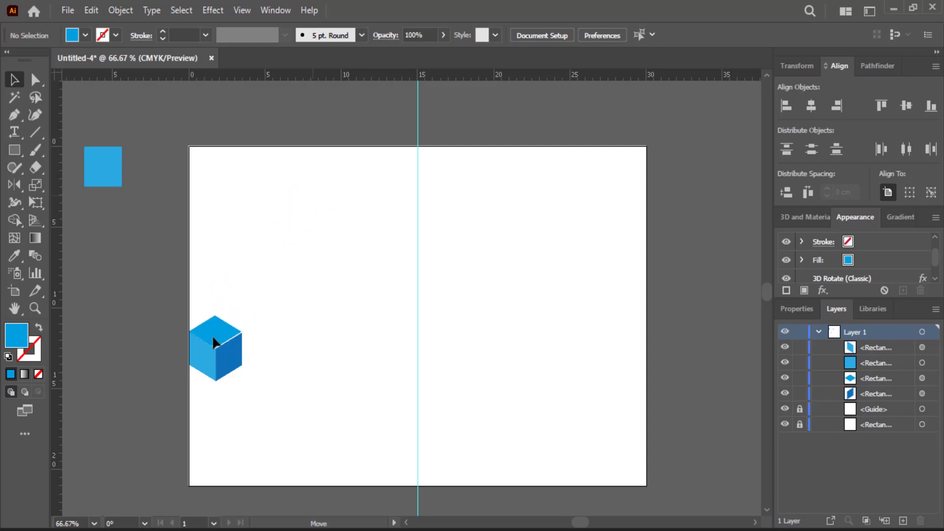
left_click(213, 337)
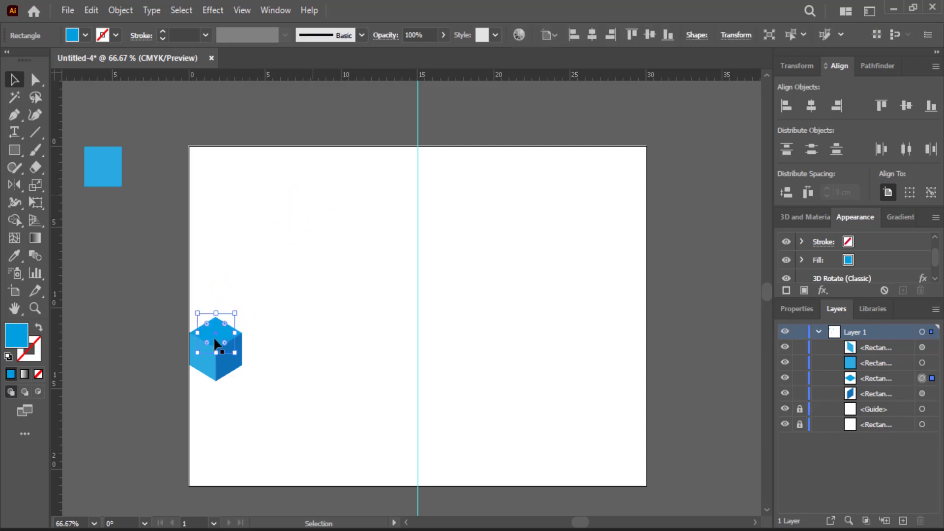
left_click(332, 298)
key("ctrl+1")
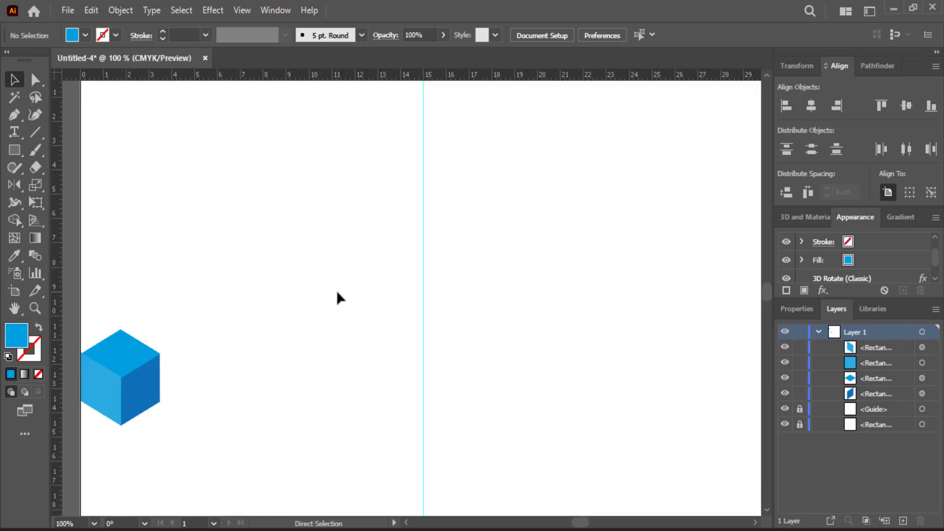
Step: Nudge the top face into line with the sides and shift the whole cube slightly left
left_click_drag(337, 297, 431, 326)
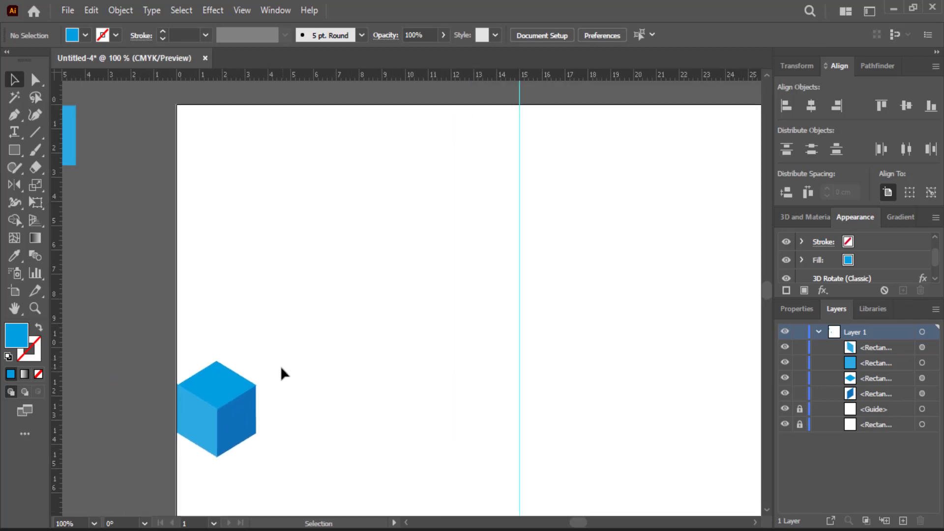
left_click(244, 378)
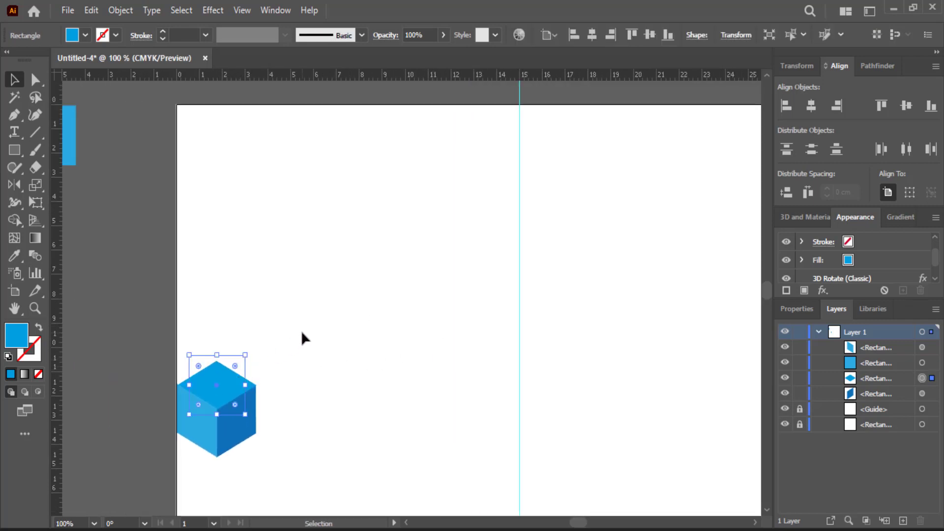
key("Left")
key("Left")
key("Up")
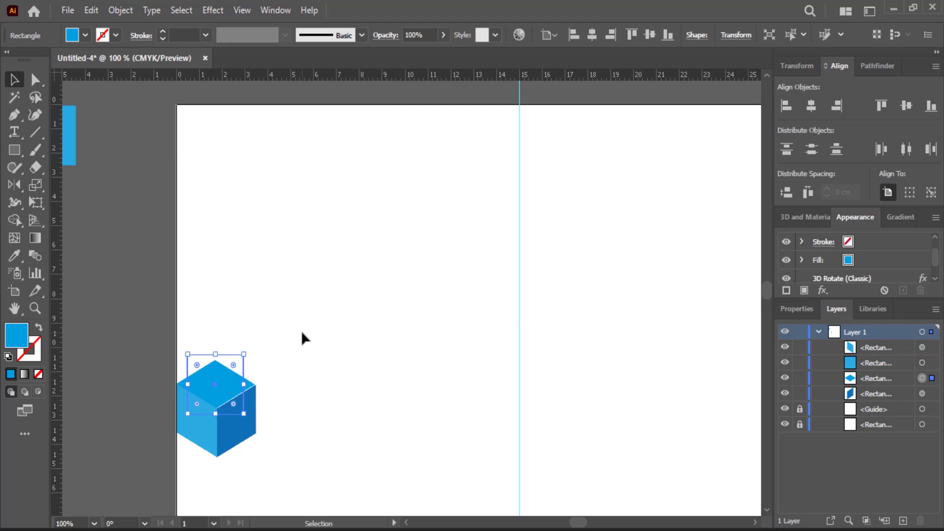
key("Down")
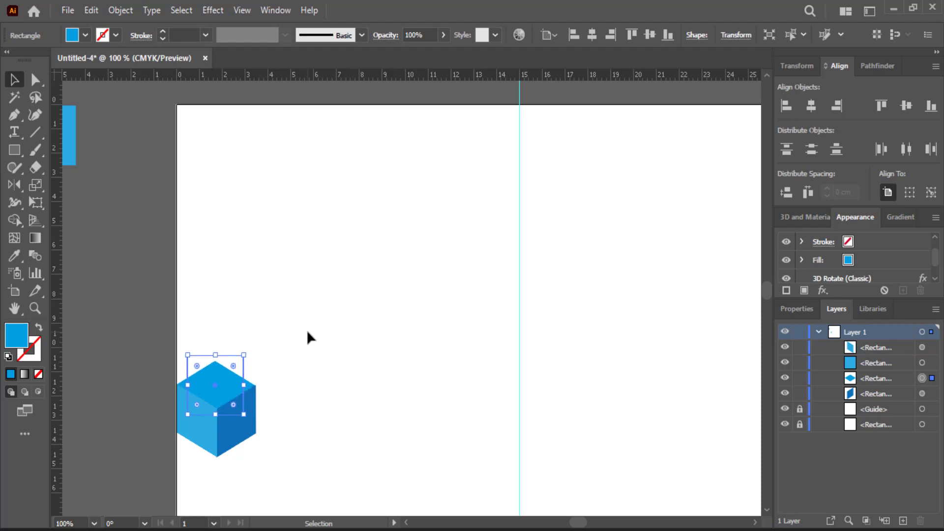
left_click_drag(307, 334, 192, 458)
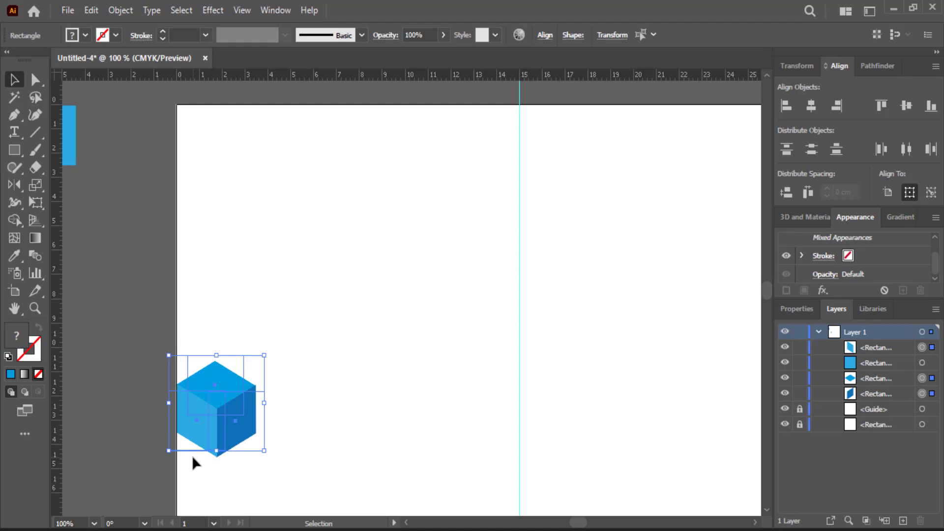
key("Left")
key("Left")
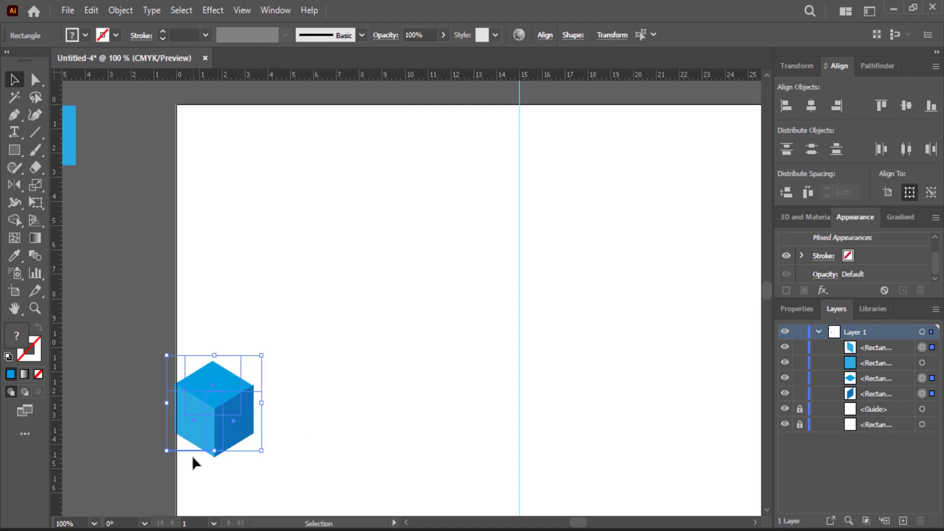
left_click(323, 363)
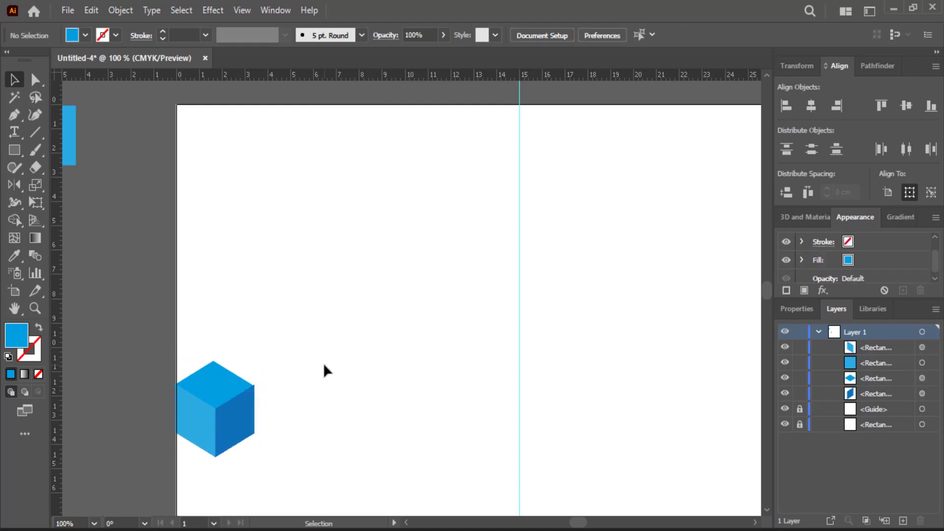
Step: Fine-tune the top face's position up, right and down with arrow nudges
left_click(242, 380)
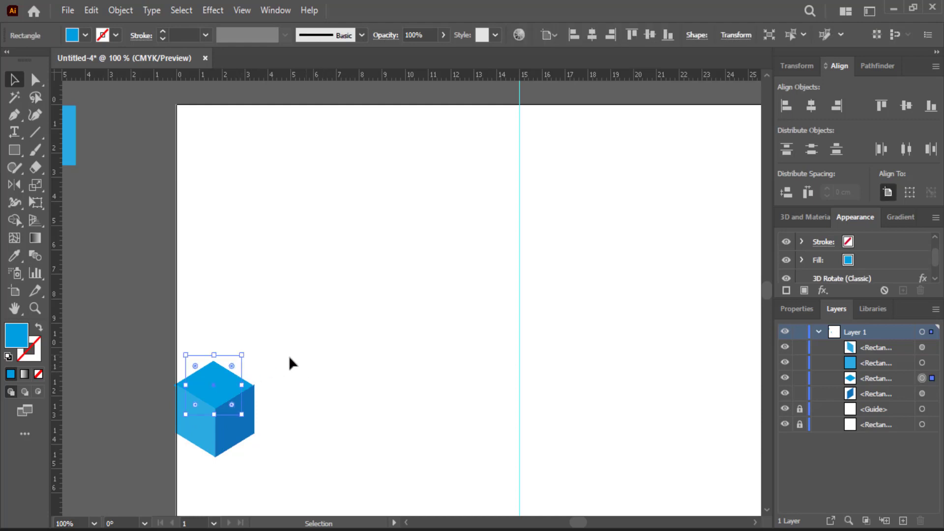
key("Up")
key("Up")
key("Up")
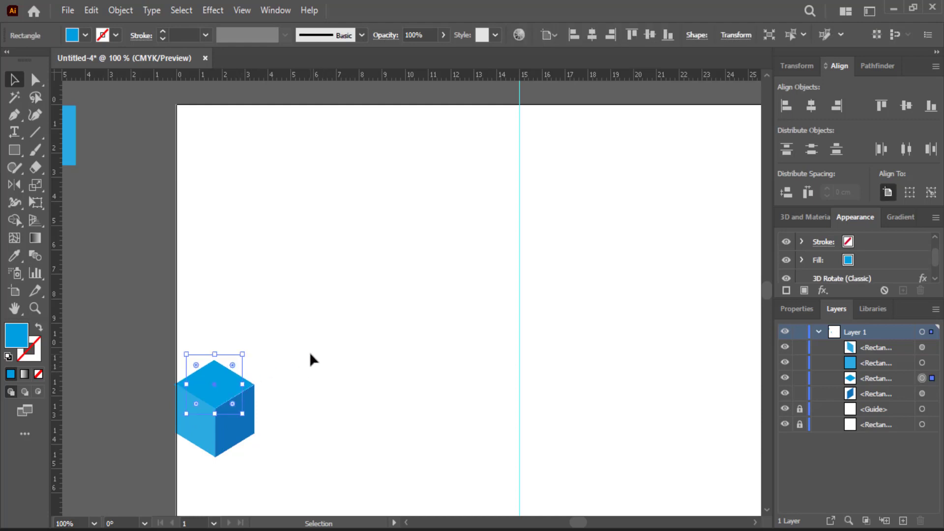
key("Right")
key("Down")
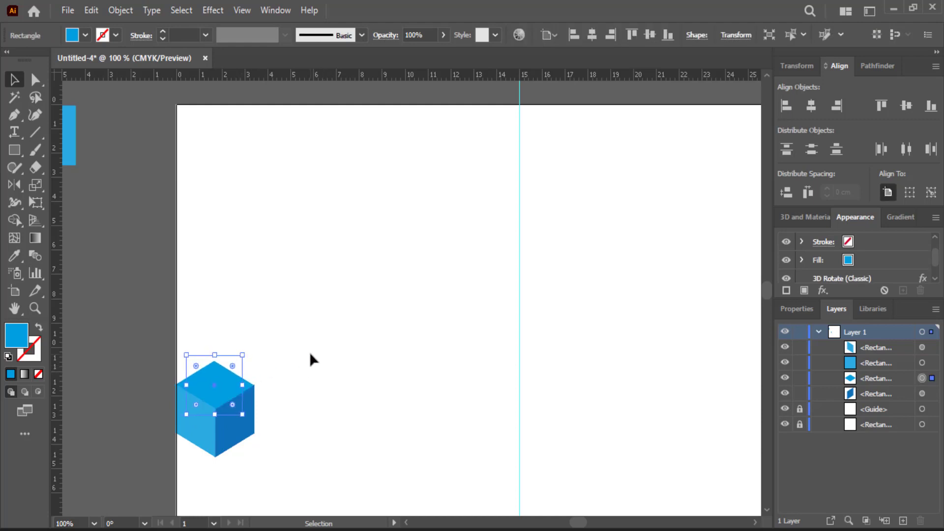
left_click(311, 359)
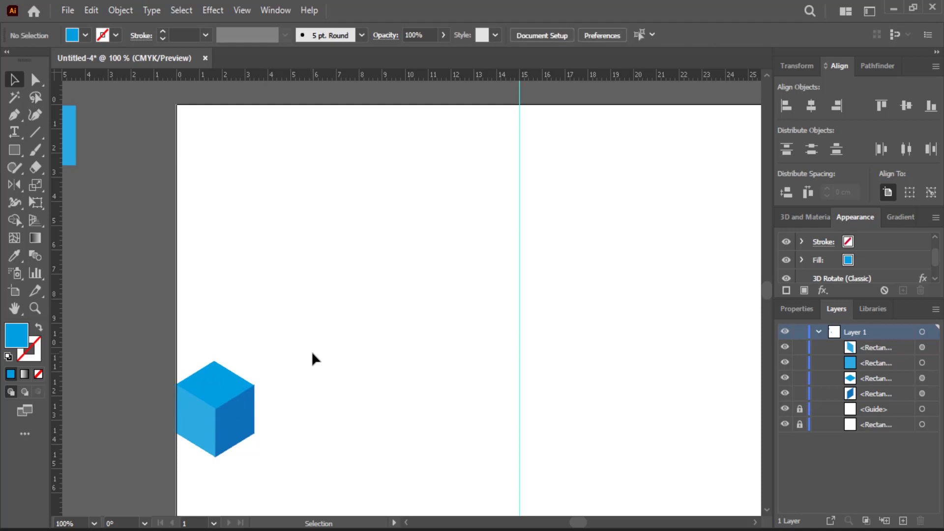
Step: Place a duplicate of the cube on the pasteboard left of the page
scroll(312, 353, "down", 2)
left_click_drag(283, 306, 105, 310)
left_click(142, 374)
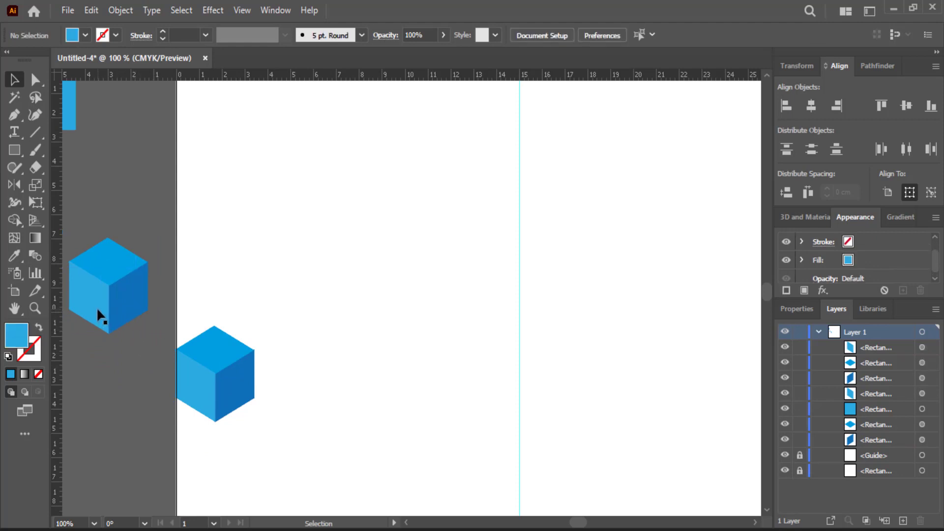
Step: Copy a side face onto the cube's right side and fill it darker blue
left_click_drag(96, 306, 243, 421, "alt")
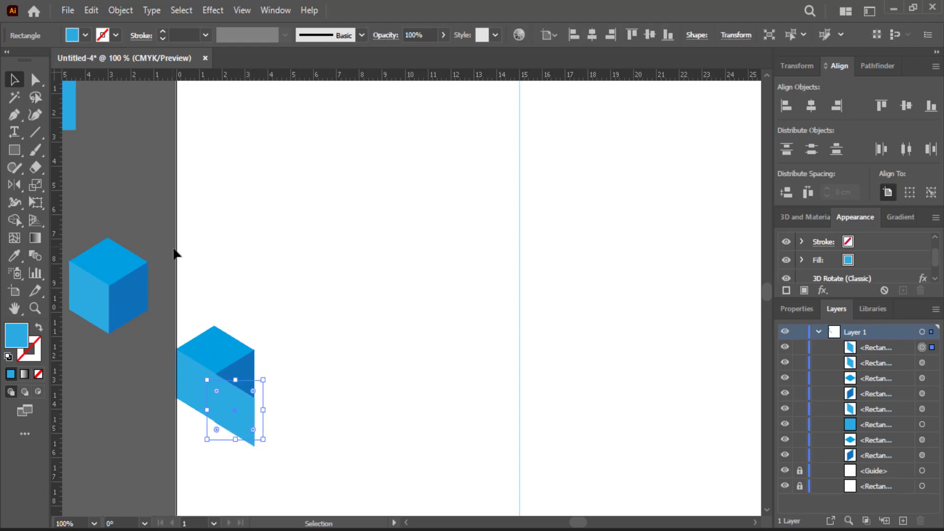
left_click(86, 35)
left_click(106, 70)
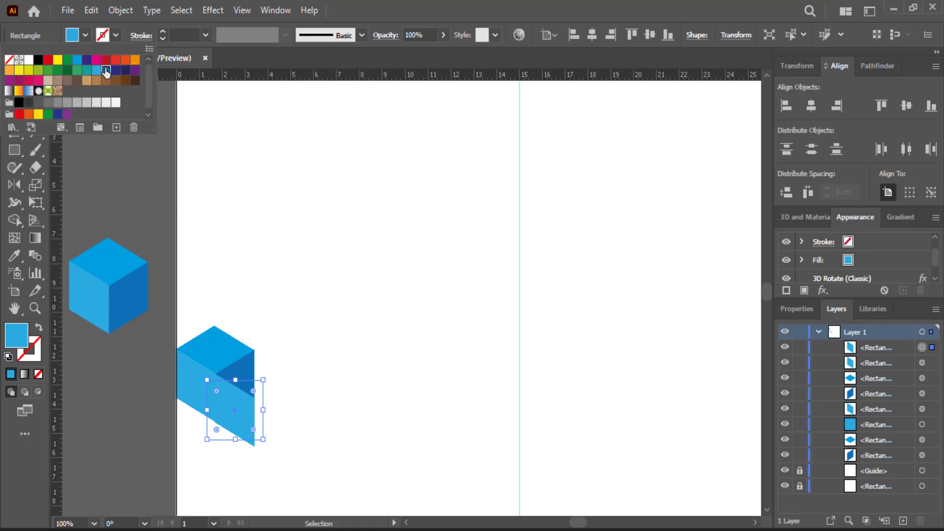
left_click(368, 243)
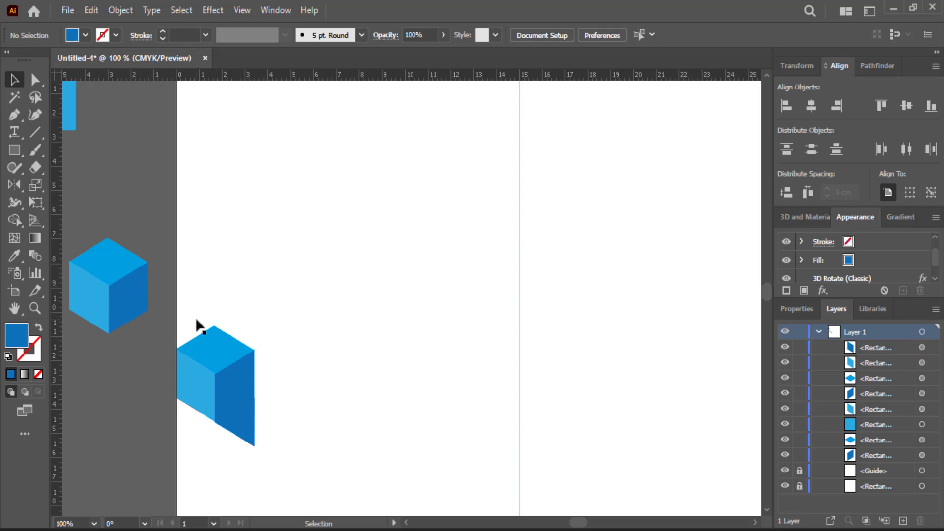
Step: Copy another face beside the cube's right side, fill it light blue, and nudge it into place
left_click_drag(134, 300, 282, 416)
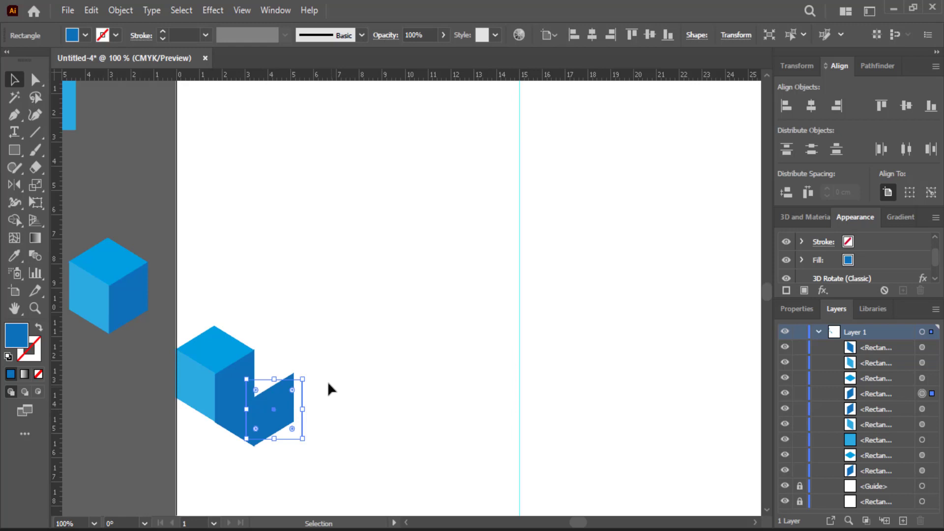
left_click(85, 35)
left_click(284, 222)
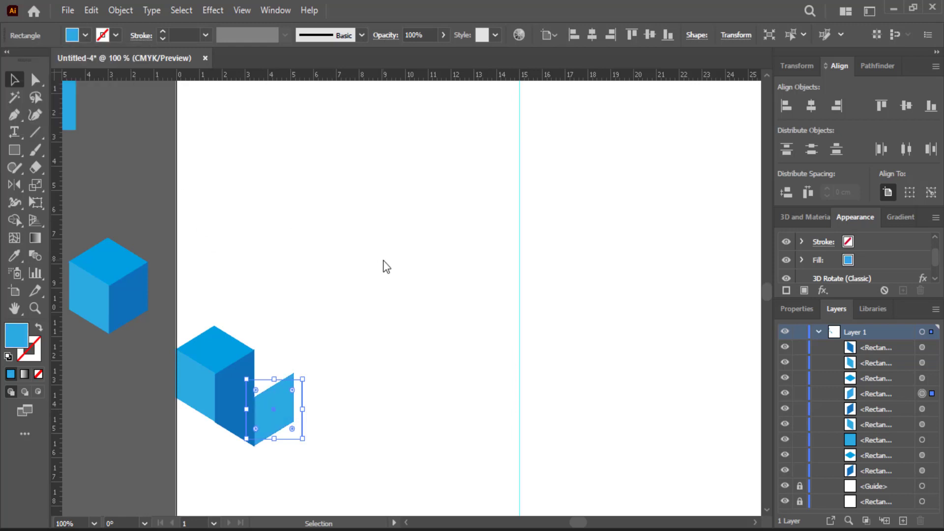
left_click(383, 262)
left_click(291, 413)
key("Right")
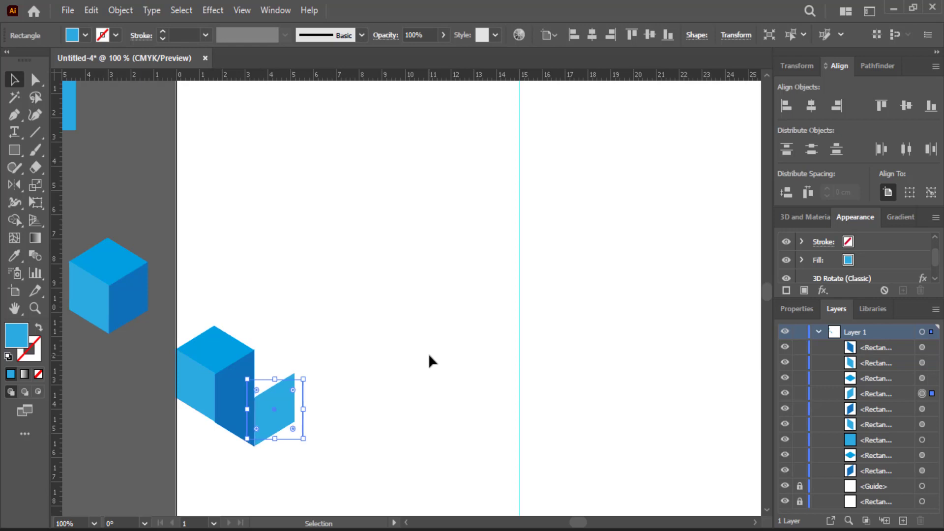
key("Left")
left_click(430, 354)
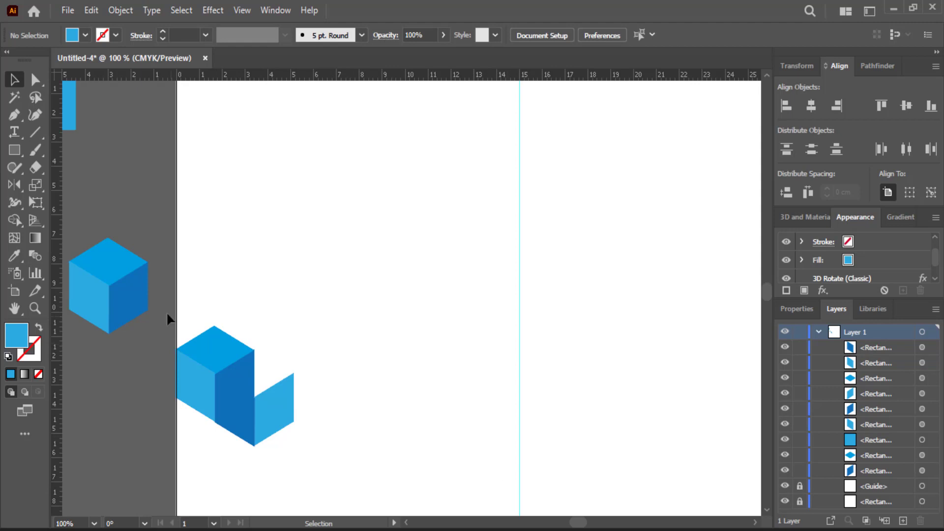
Step: Copy a top face onto the second cube and stack a cube copy above the first
left_click_drag(123, 266, 268, 377)
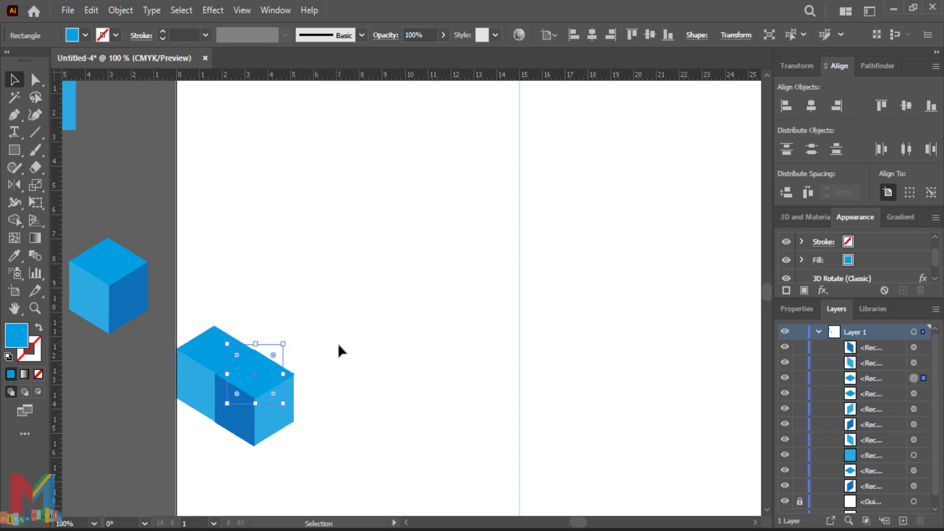
left_click(339, 342)
left_click_drag(92, 342, 211, 357)
left_click(137, 432)
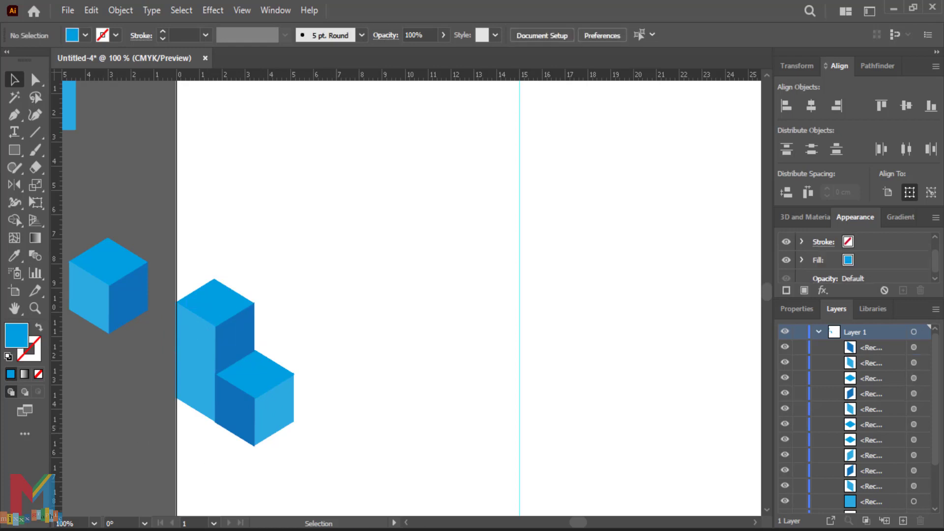
Step: Recolour the upper cube: left face dark blue, right face light blue
left_click(203, 347)
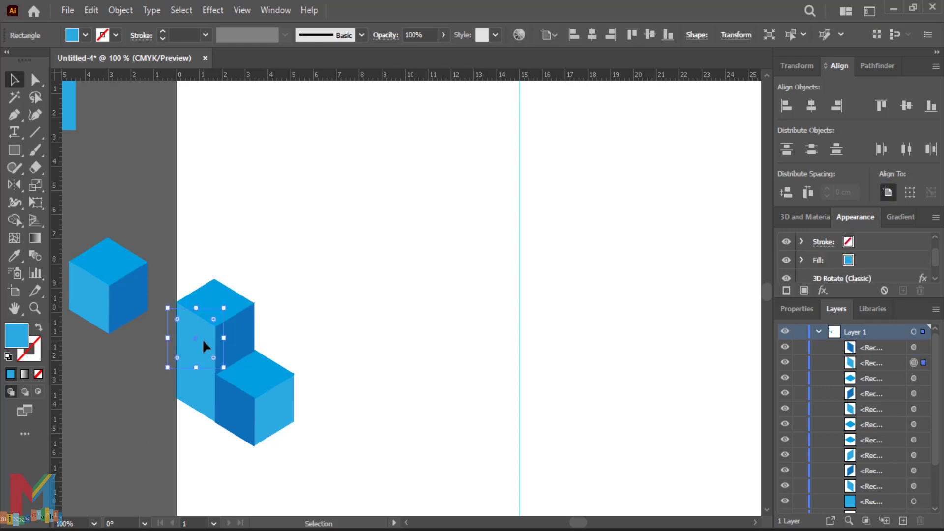
left_click(78, 40)
left_click(102, 76)
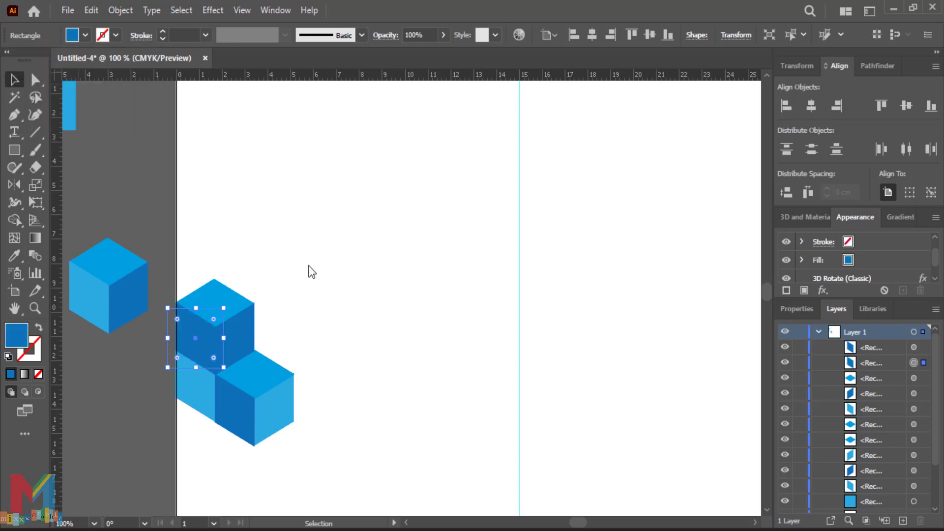
left_click(281, 315)
left_click(249, 349)
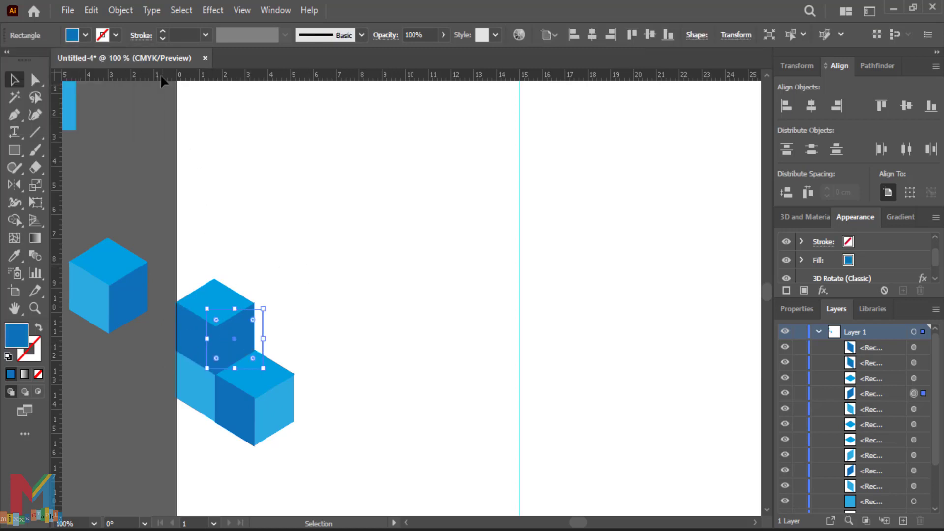
left_click(85, 35)
left_click(96, 75)
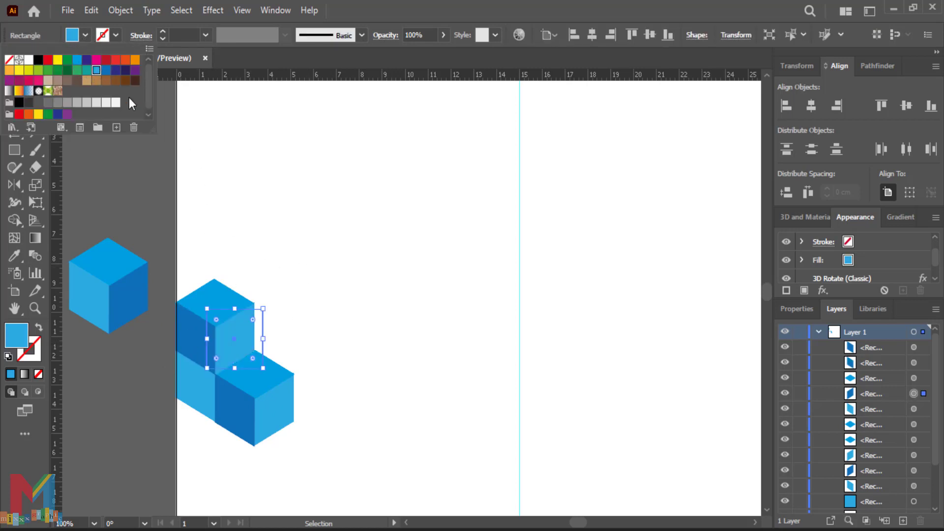
left_click(307, 204)
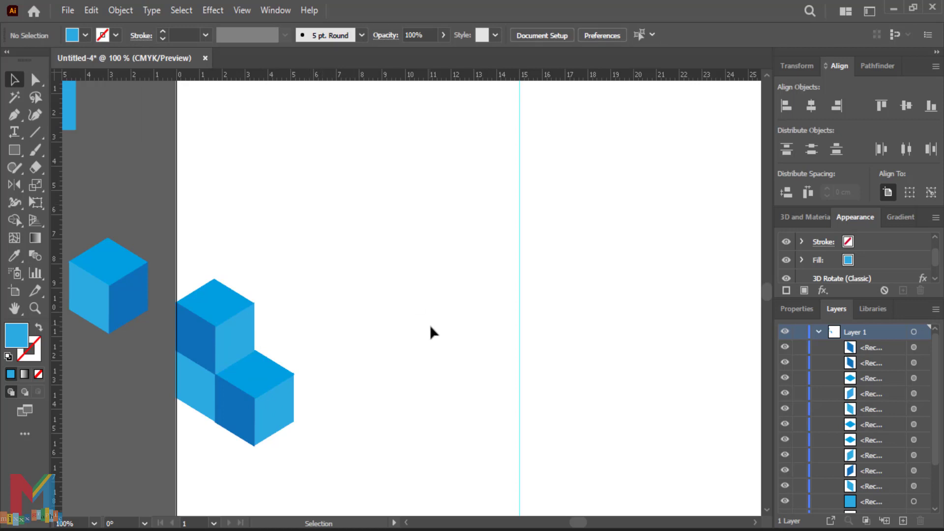
Step: Copy a face onto the stacked cubes' right side and fill it dark blue
left_click_drag(95, 287, 283, 331)
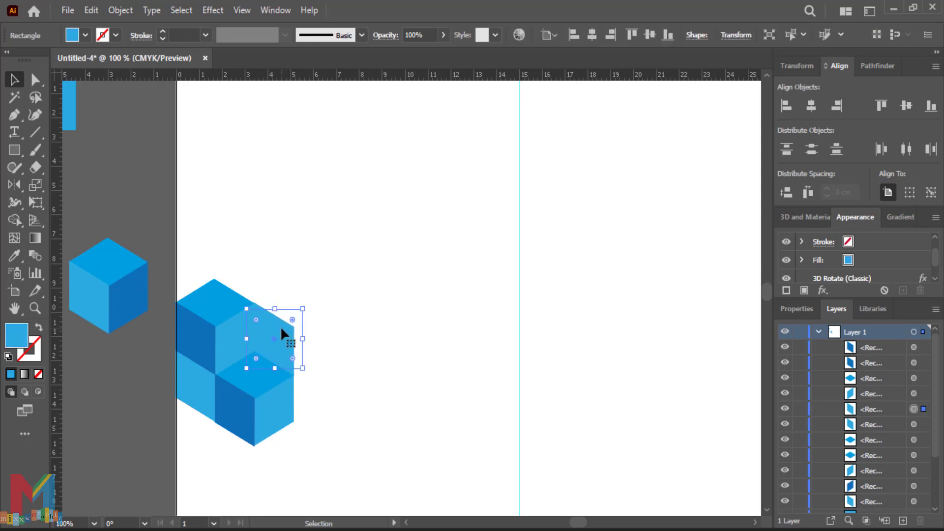
left_click(85, 35)
left_click(106, 70)
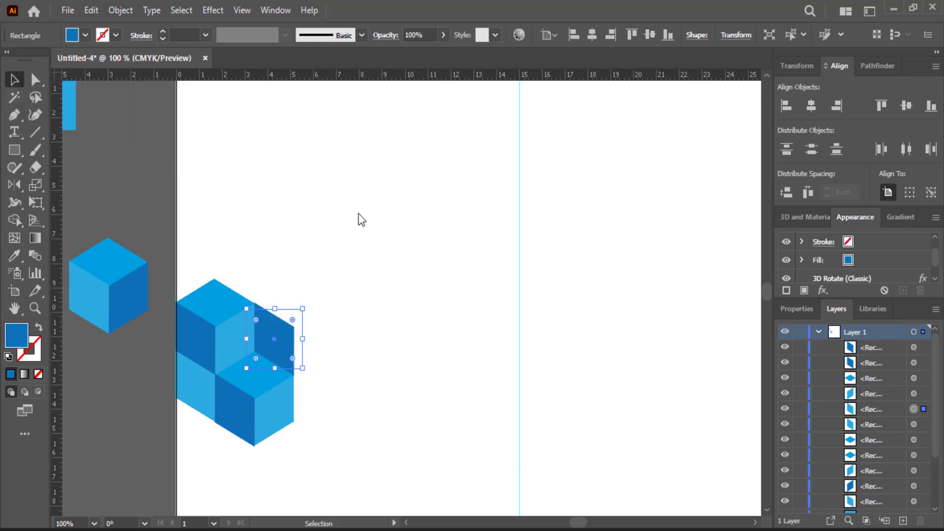
left_click(358, 215)
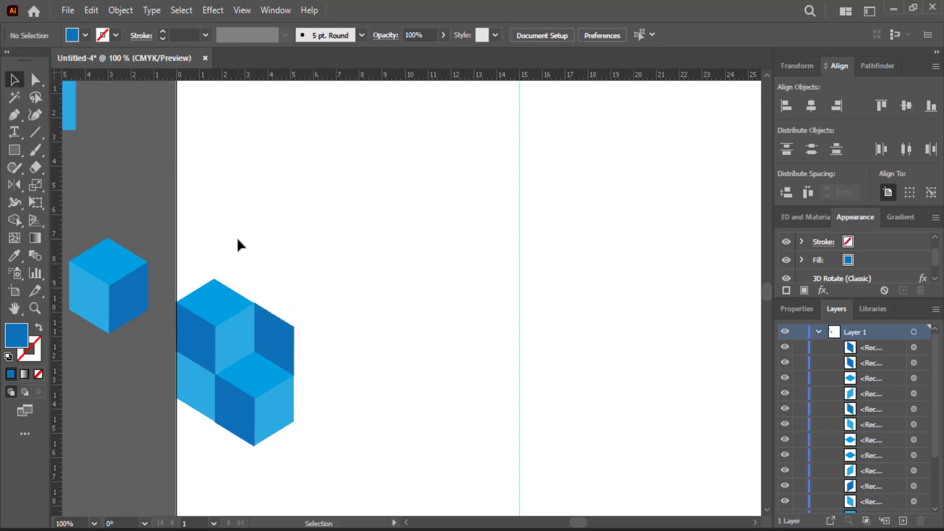
Step: Copy the dark side face to the right and give the copy a light blue fill
left_click_drag(136, 304, 324, 342)
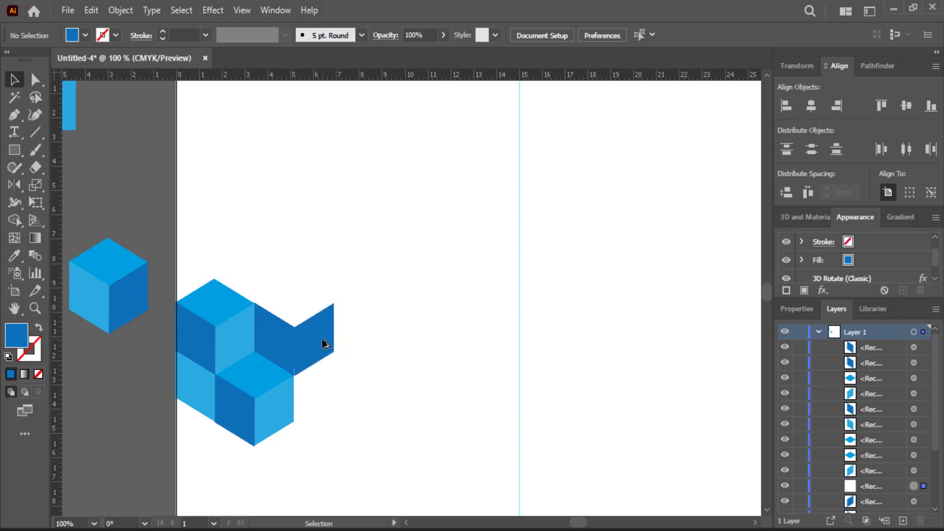
left_click(85, 35)
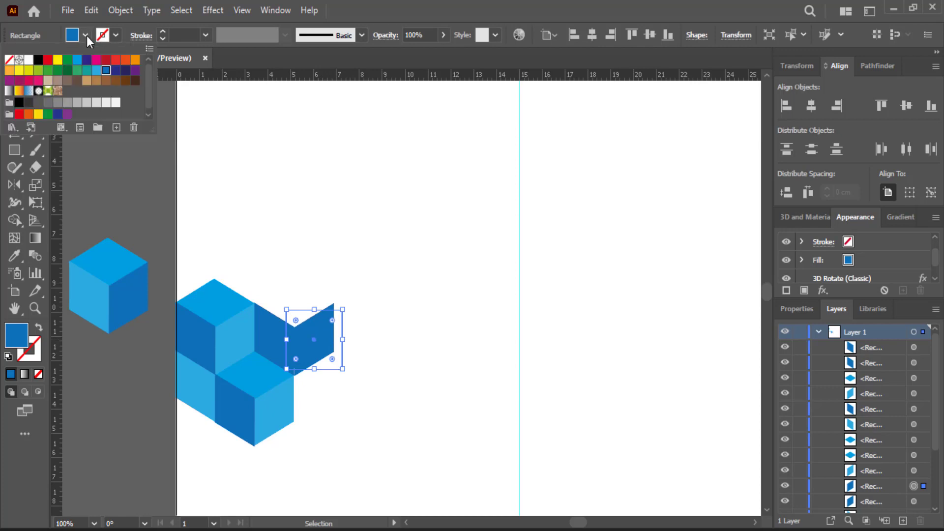
left_click(93, 71)
left_click(387, 251)
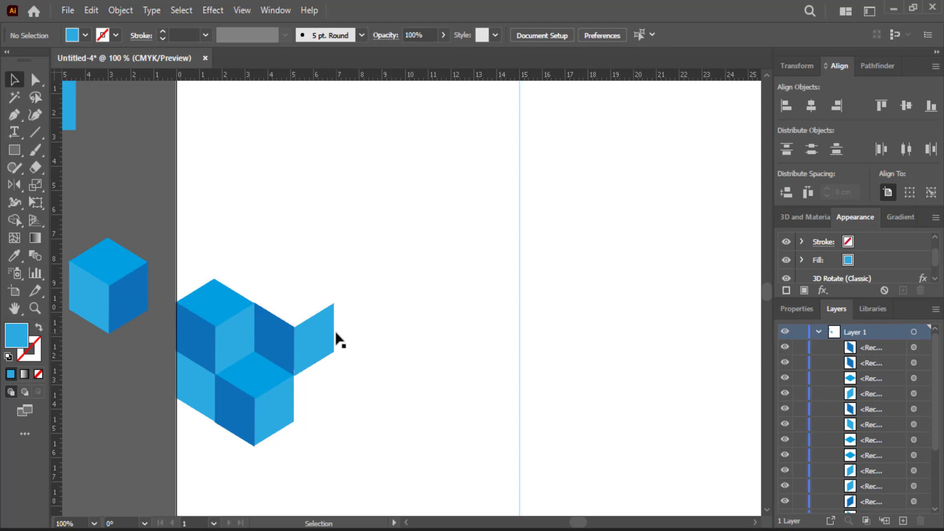
Step: Extend the band rightward with more alternating dark and light face copies, then select all cube pieces
left_click_drag(285, 343, 382, 352)
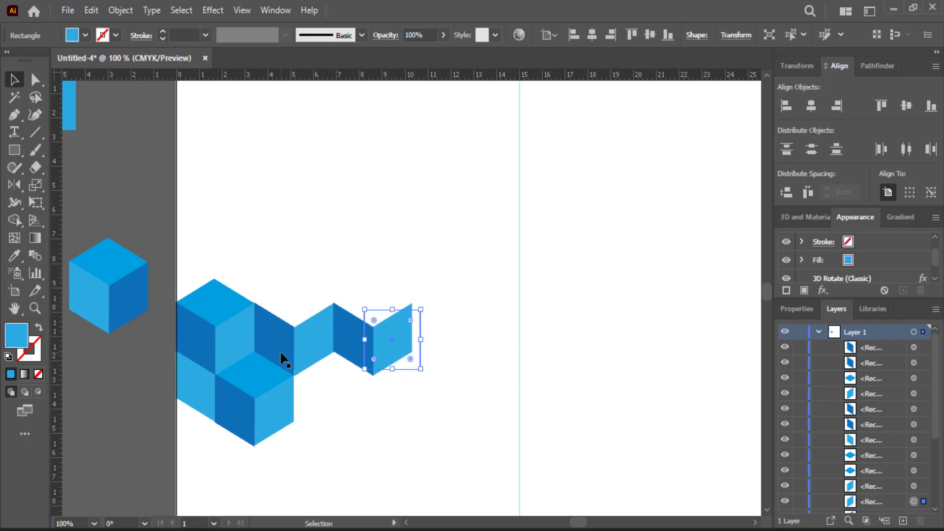
left_click_drag(277, 350, 436, 355)
left_click_drag(304, 360, 467, 351)
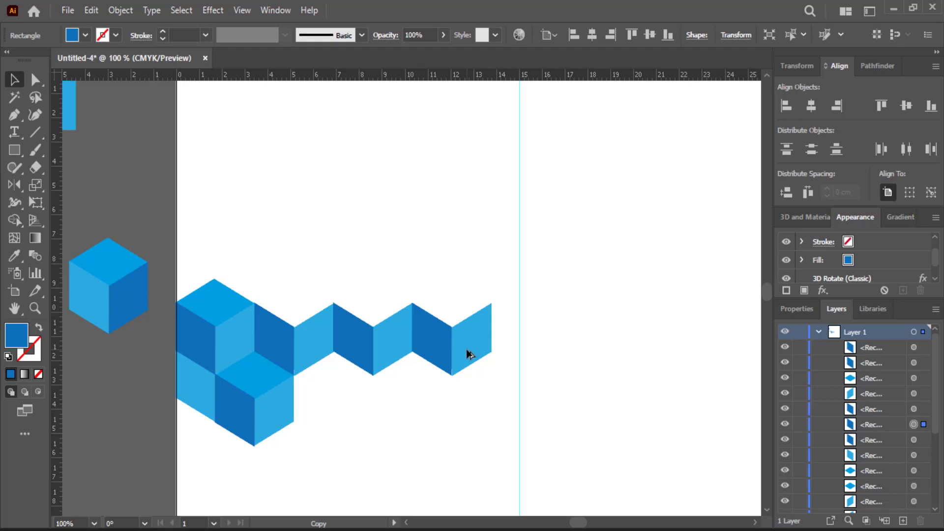
left_click_drag(466, 349, 466, 349)
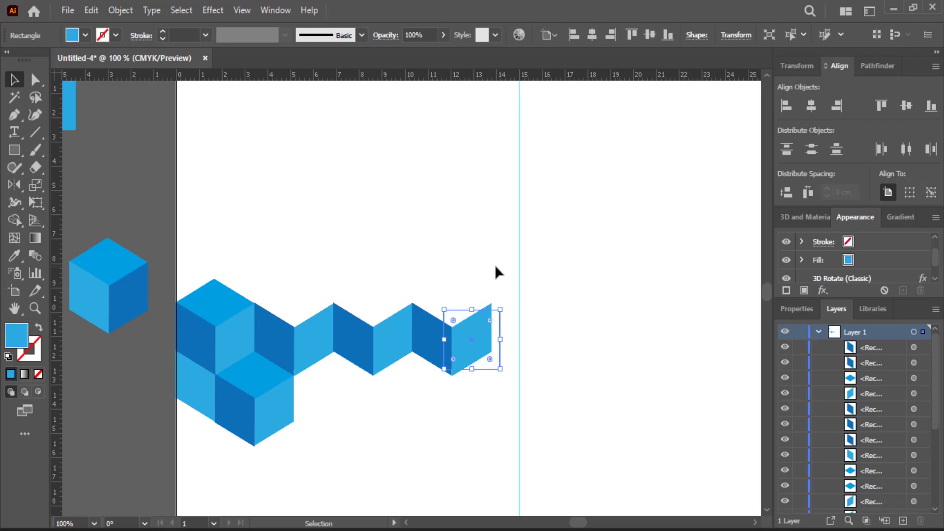
left_click_drag(490, 224, 204, 472)
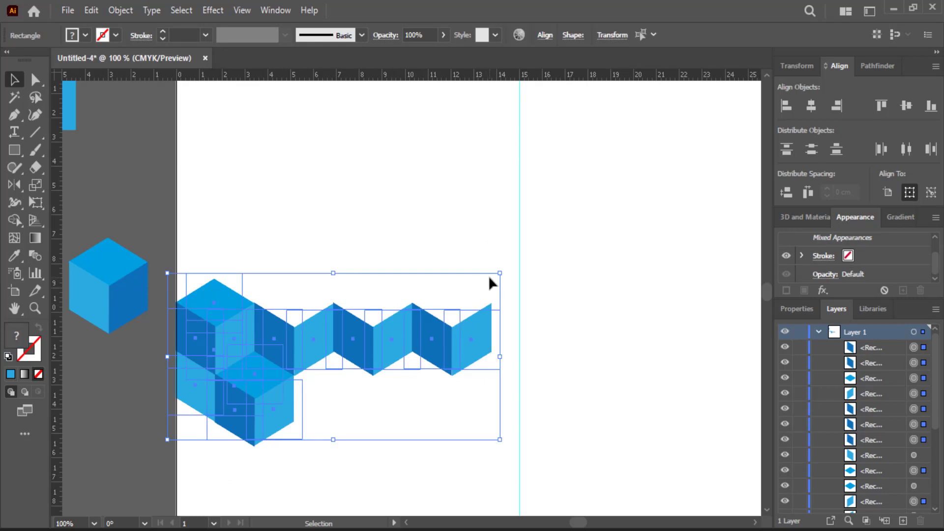
Step: Scale the cube arrangement up to the centre guide and copy a light face above its top-left
left_click_drag(500, 273, 530, 261)
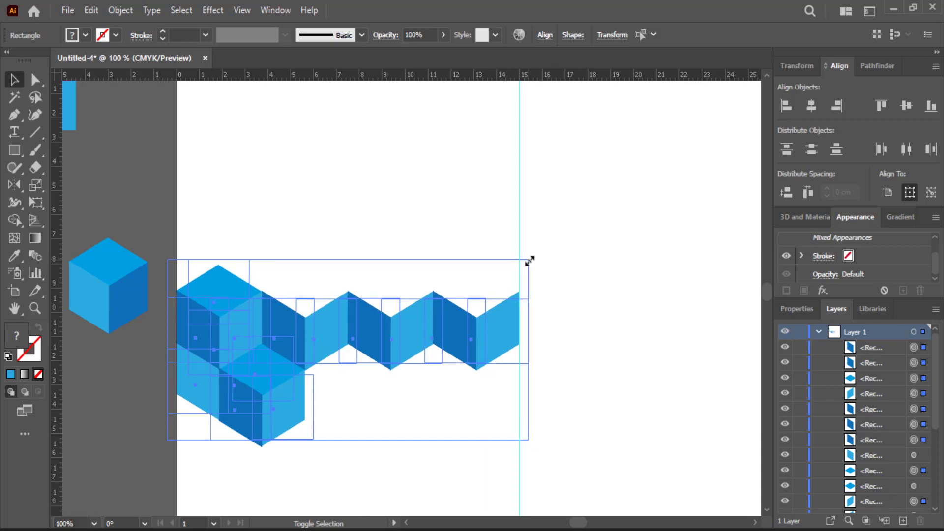
left_click(586, 264)
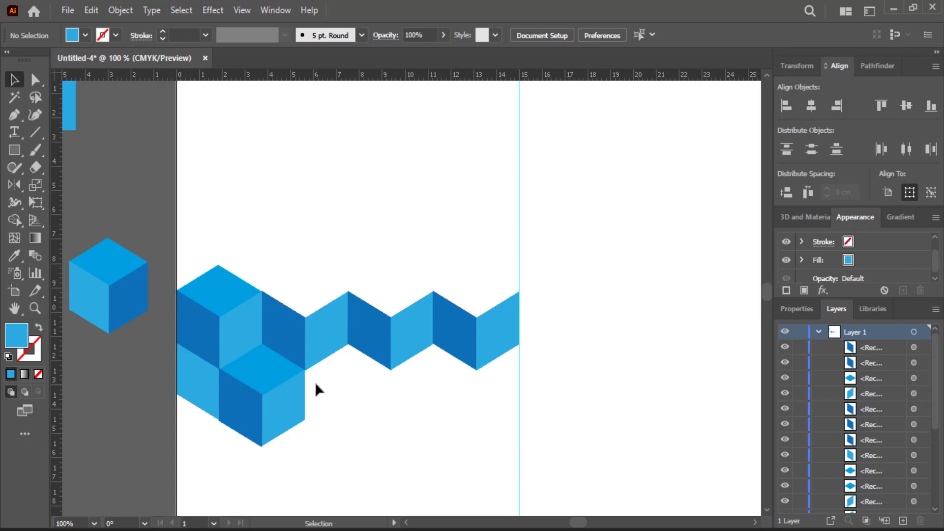
left_click_drag(240, 335, 202, 262, "alt")
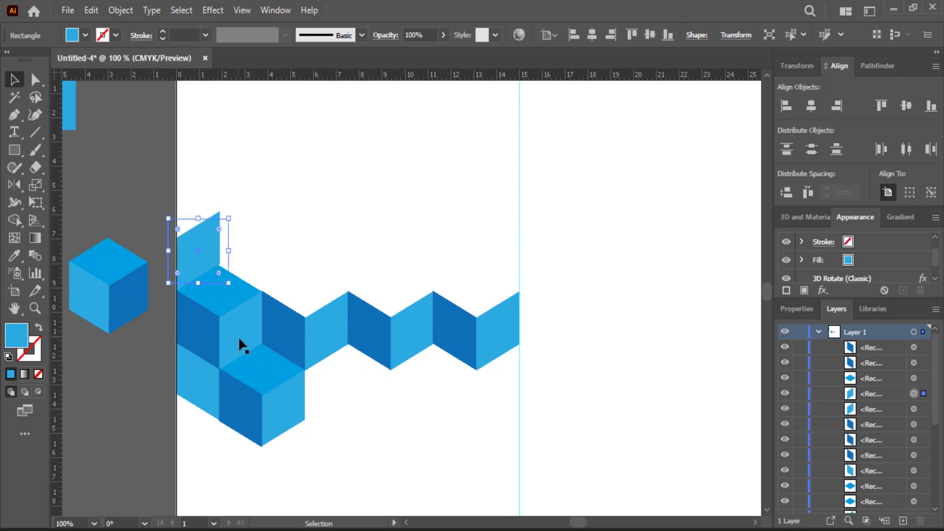
Step: Copy the top face, a dark face and a light face up the page's left edge
left_click(301, 238)
left_click_drag(229, 293, 186, 213, "alt")
scroll(353, 463, "up", 3)
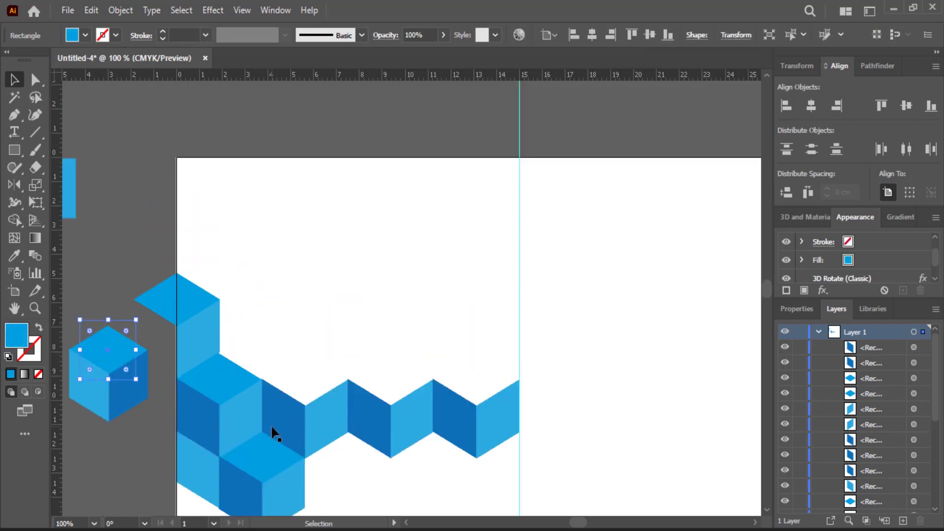
left_click_drag(209, 416, 209, 271, "alt")
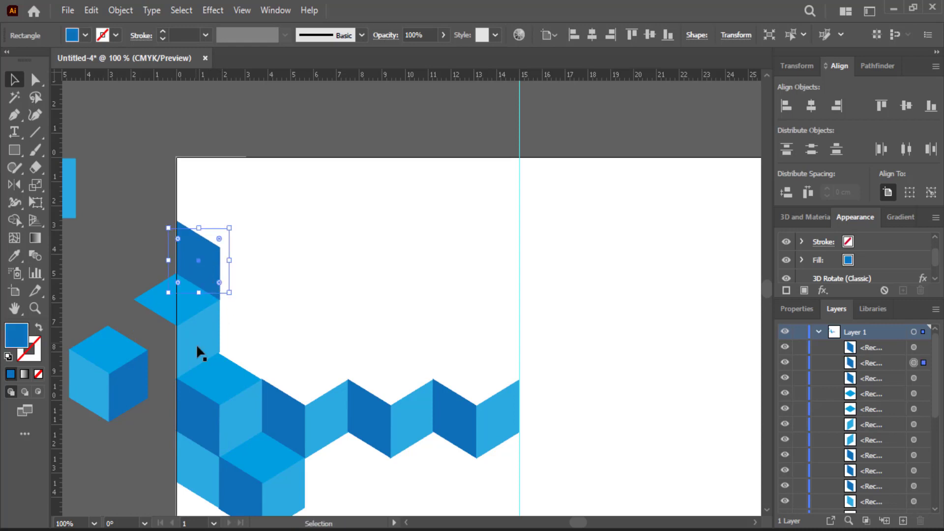
left_click_drag(226, 369, 218, 221, "alt")
left_click(241, 418)
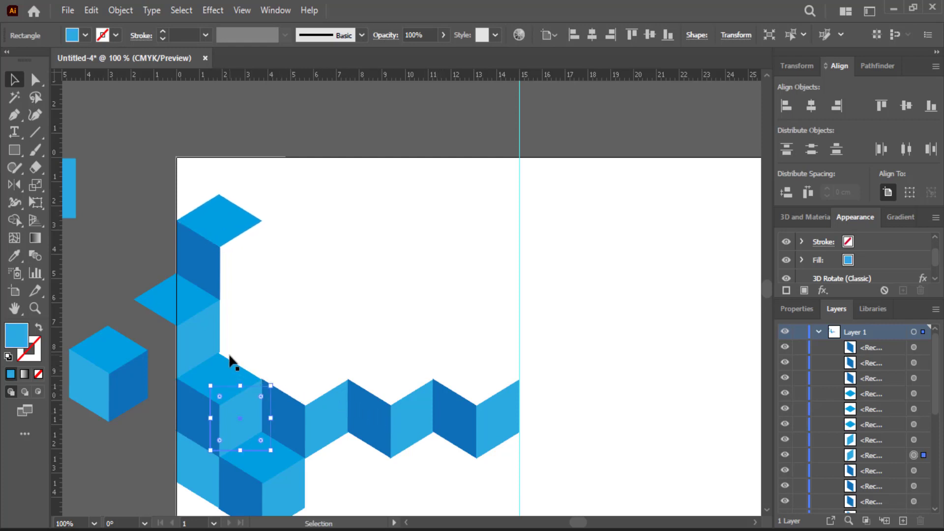
left_click(244, 323)
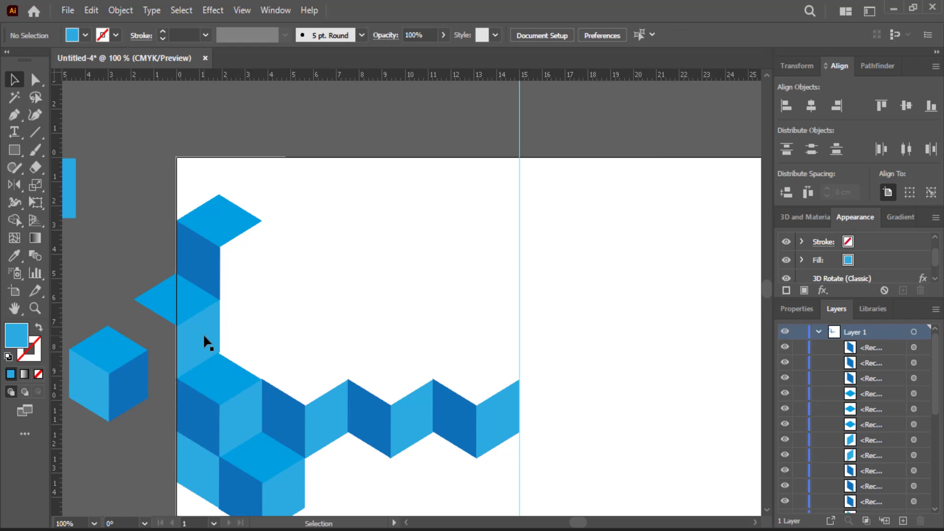
Step: Fill the left column past the page's top edge with further light and dark face copies
left_click_drag(204, 337, 205, 178, "alt")
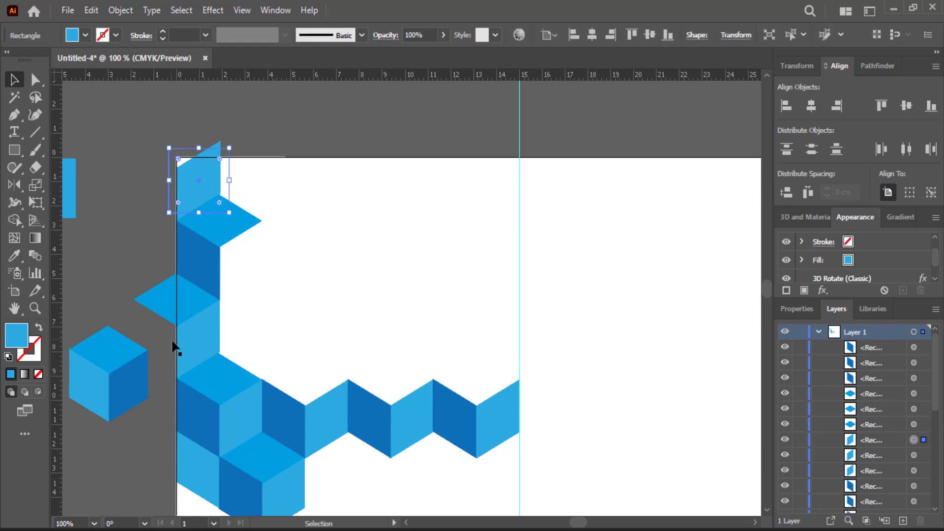
left_click(124, 281)
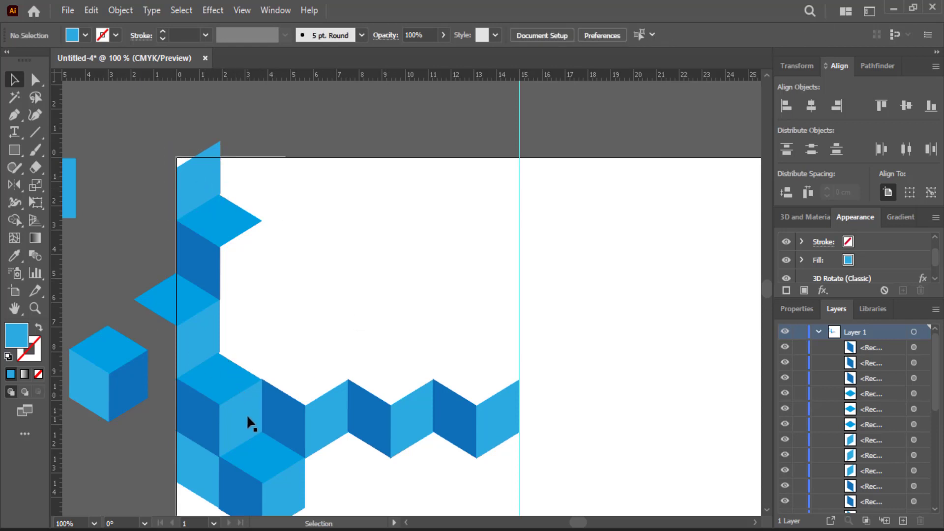
left_click_drag(241, 417, 240, 258, "alt")
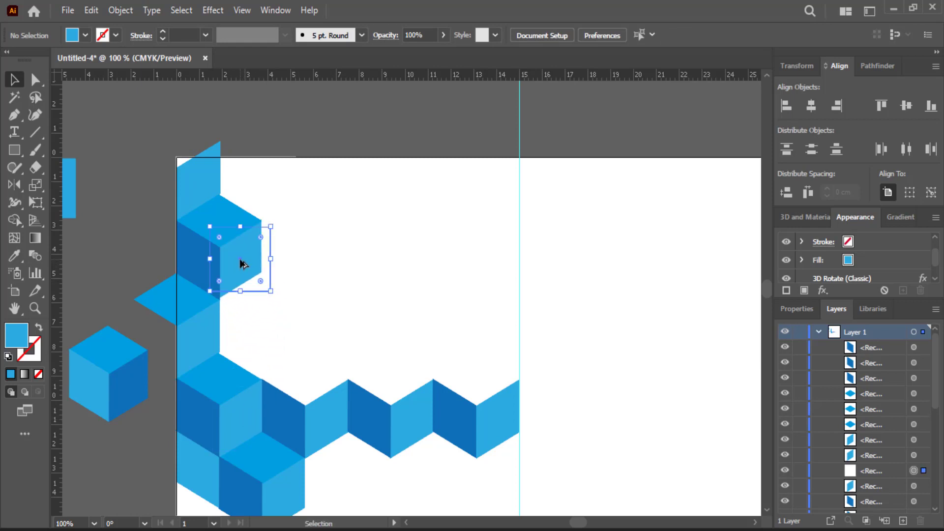
left_click(211, 340)
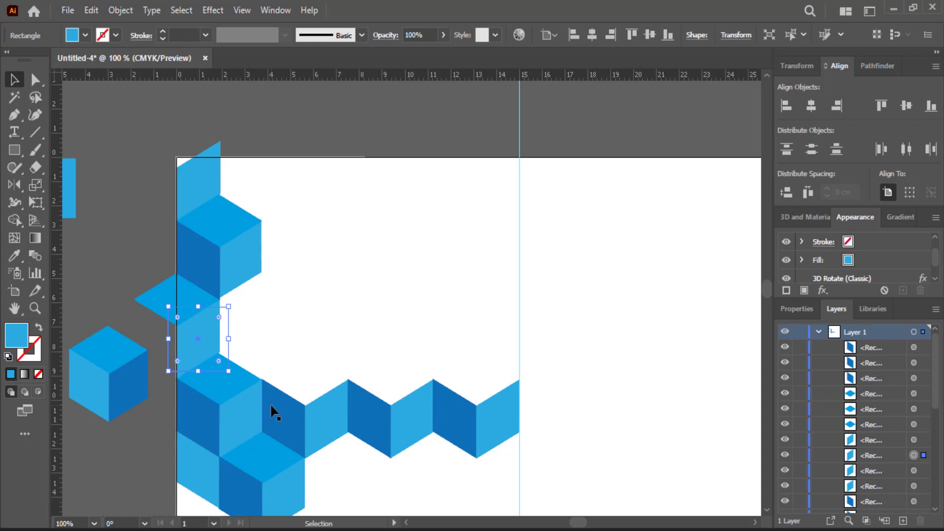
left_click_drag(271, 406, 241, 183, "alt")
left_click_drag(318, 408, 283, 183)
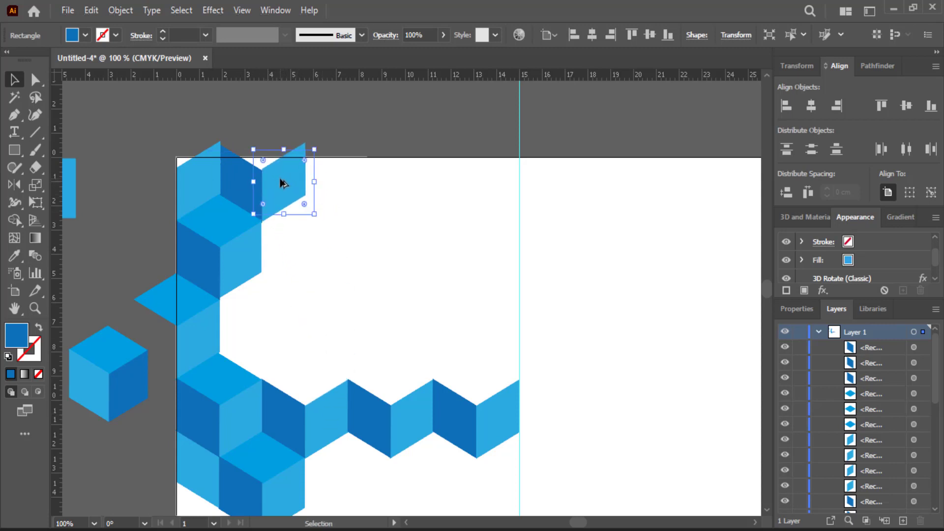
left_click(105, 270)
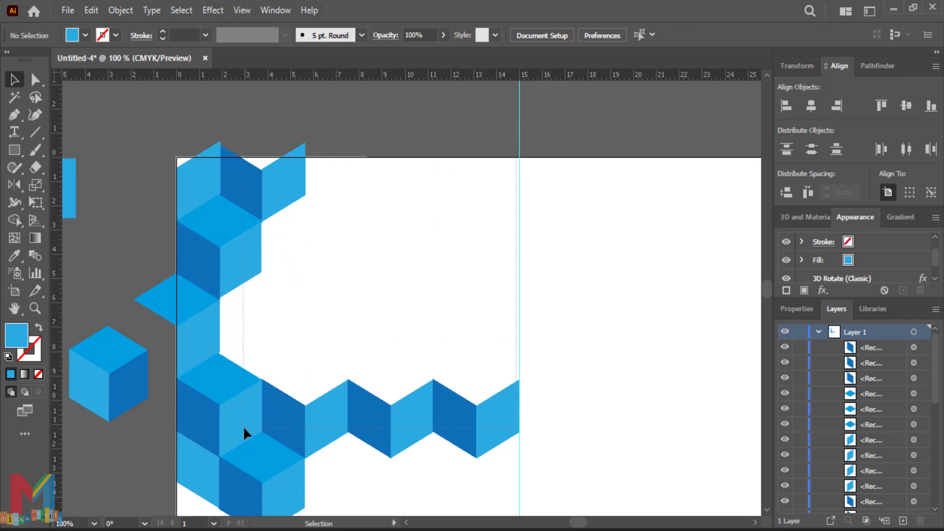
Step: Select all the artwork and nudge it upward two steps
key("ctrl+a")
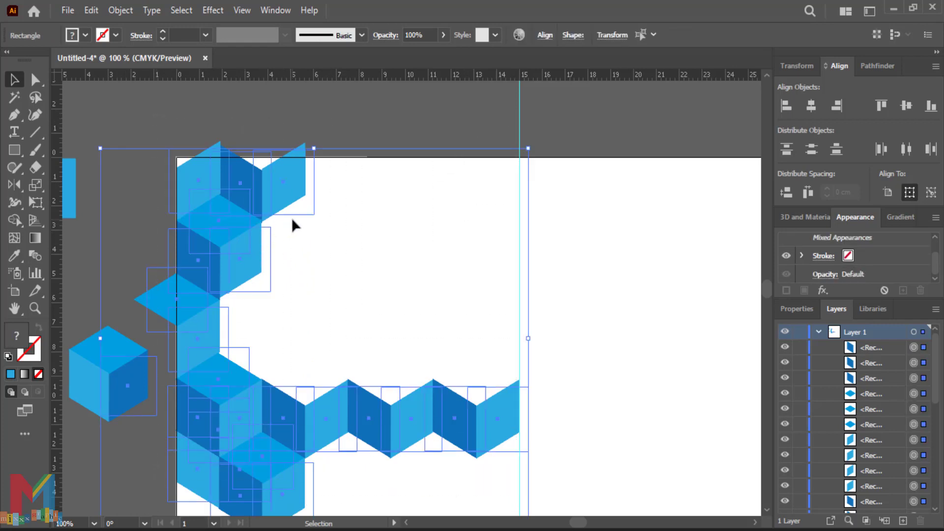
scroll(350, 185, "down", 1)
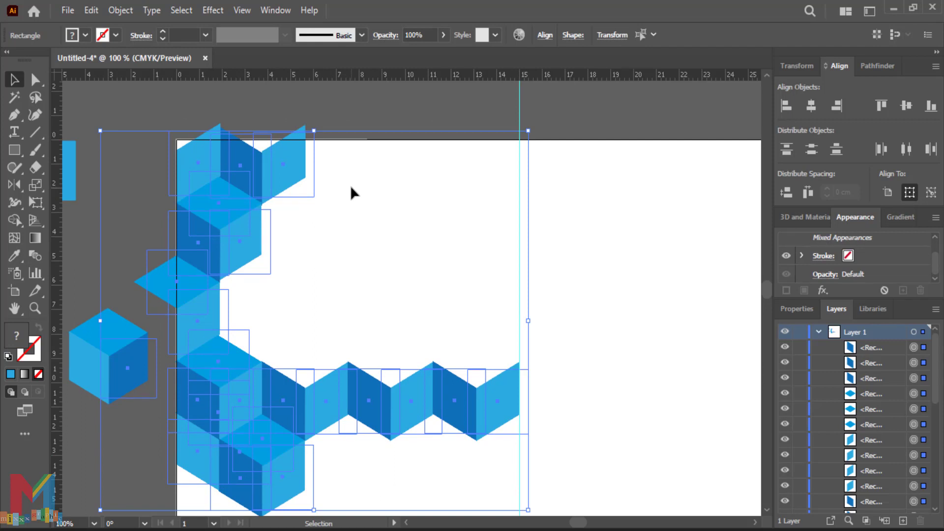
key("Up")
key("Up")
key("Up")
key("Up")
key("Up")
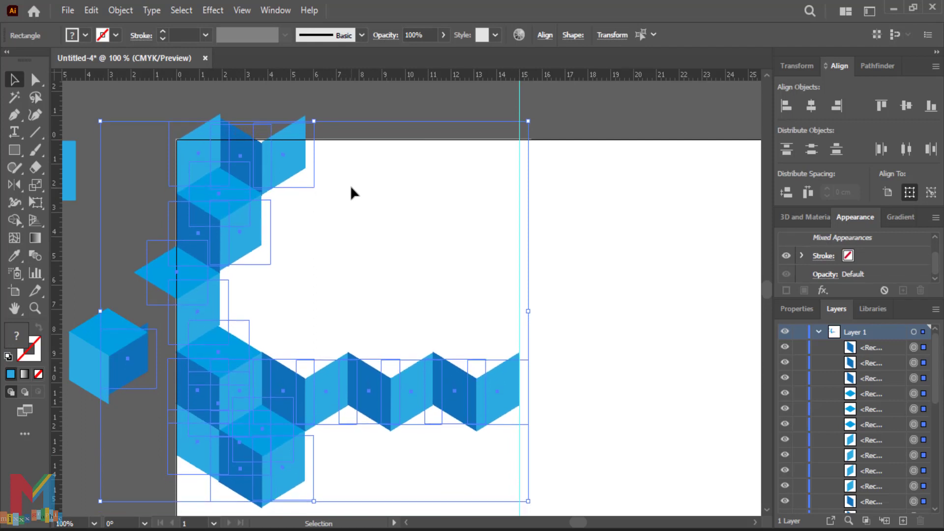
key("Up")
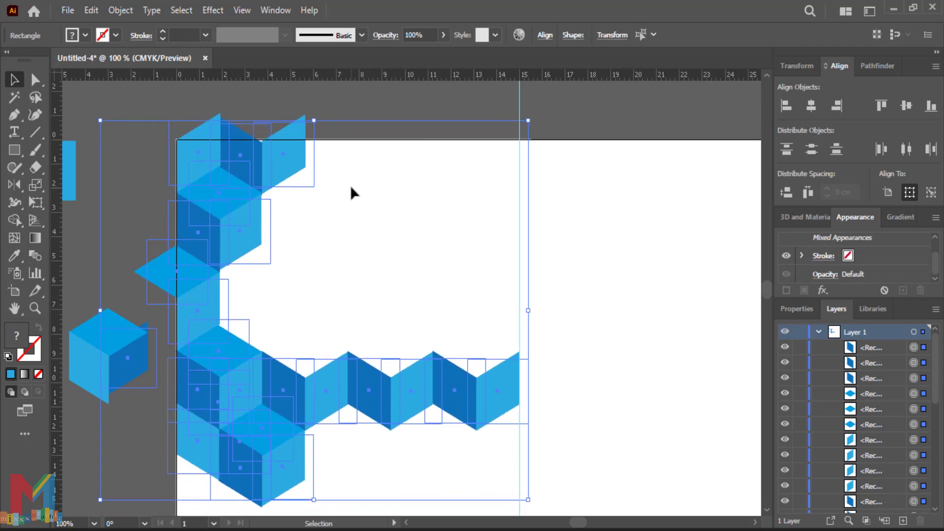
left_click(114, 217)
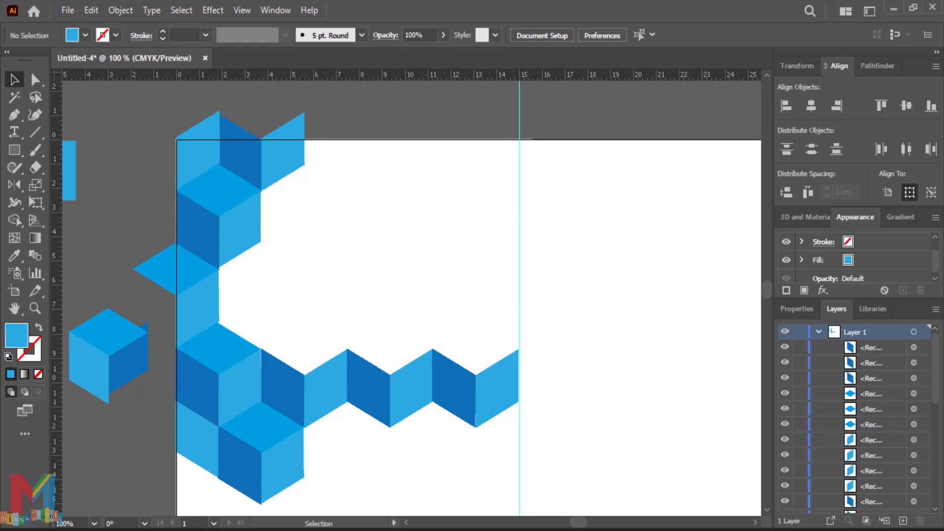
Step: Shorten the middle zigzag face and the rightmost light-blue panel into thin slanted strips
left_click(410, 378)
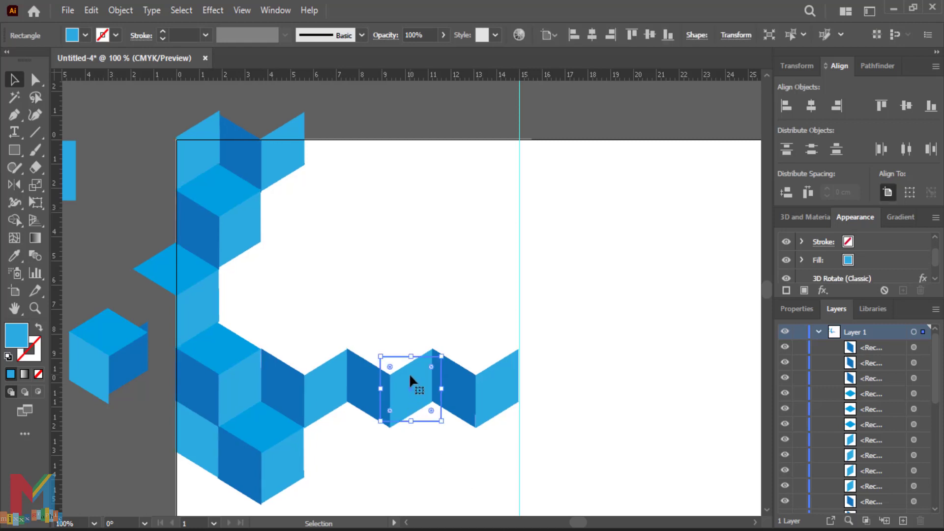
left_click_drag(412, 356, 416, 386)
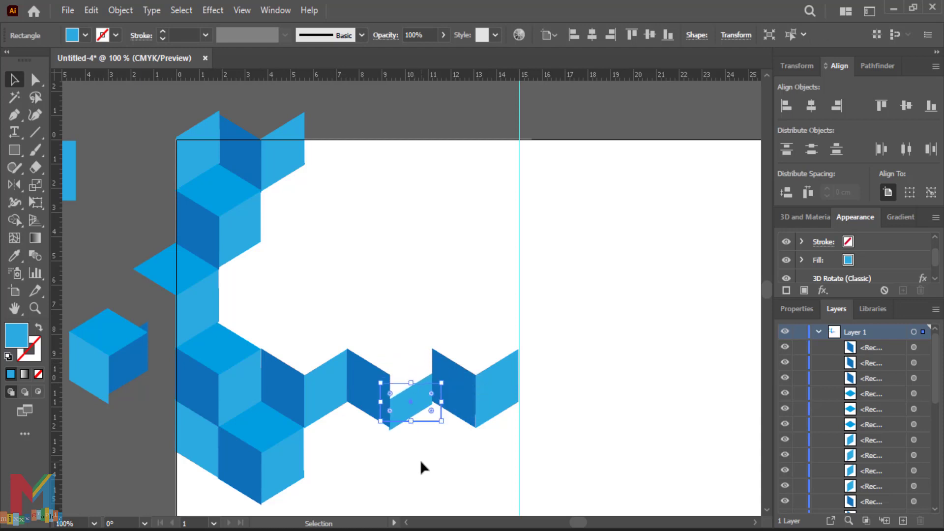
key("Up")
key("Up")
key("Up")
key("Up")
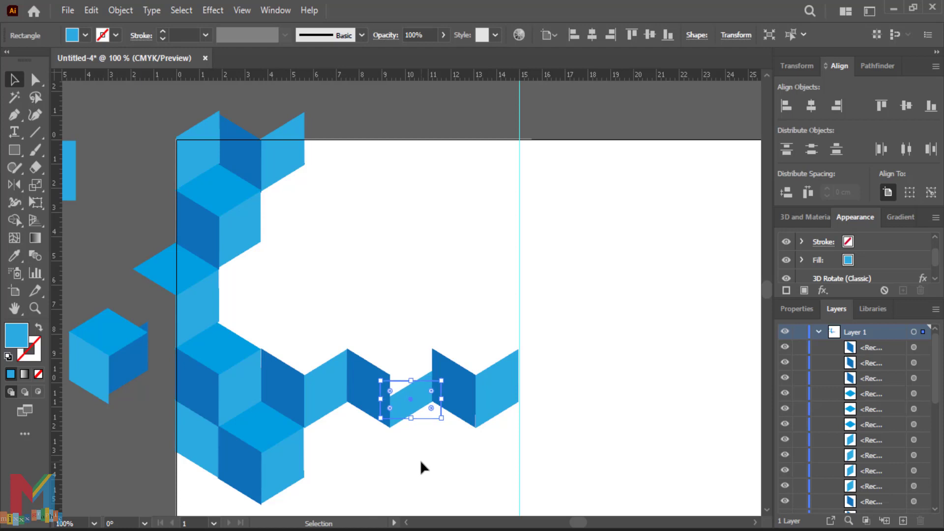
left_click(504, 407)
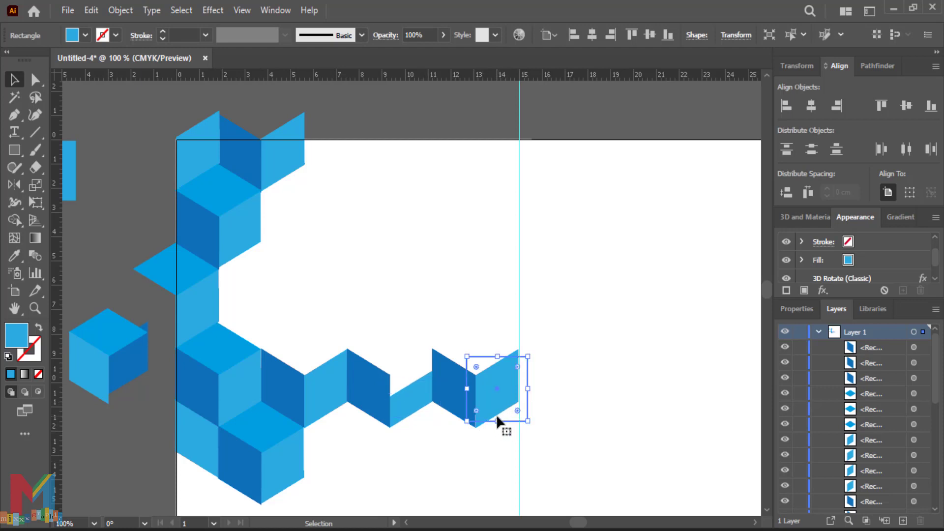
left_click_drag(497, 420, 491, 394)
key("Down")
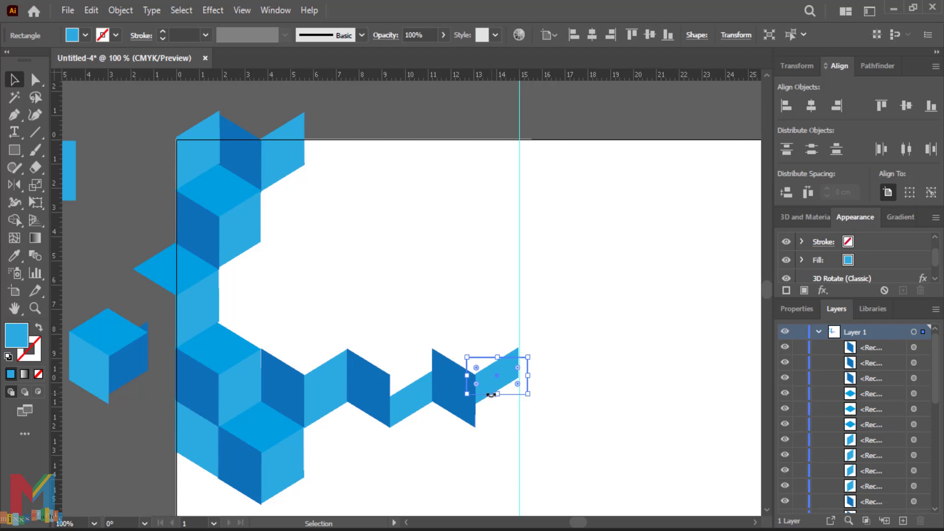
left_click(596, 341)
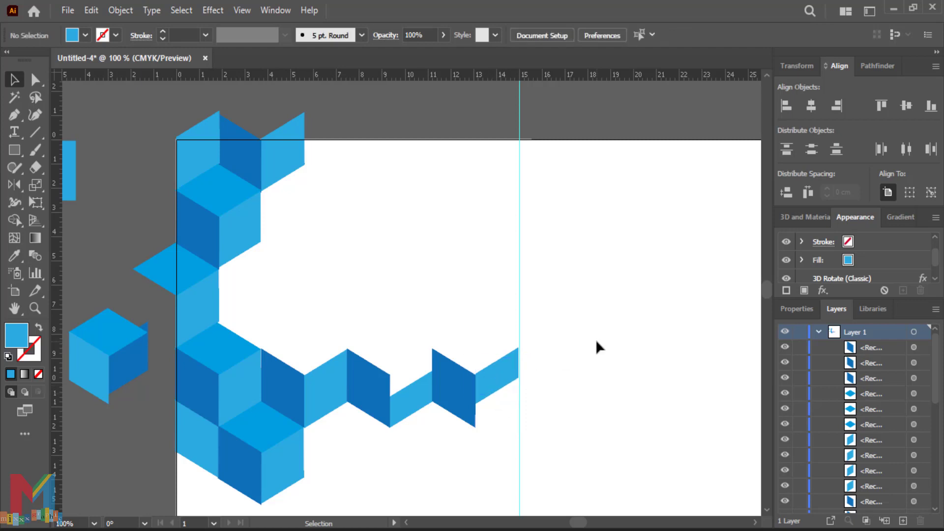
Step: Draw a closed Pen shape from the cubes' top-left along the page top and the zigzag's inner edge
key("m")
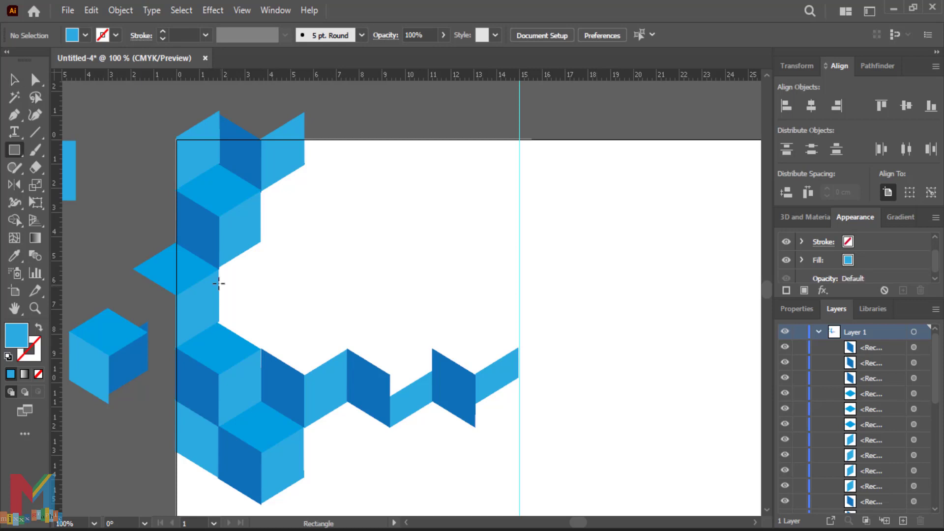
left_click(18, 118)
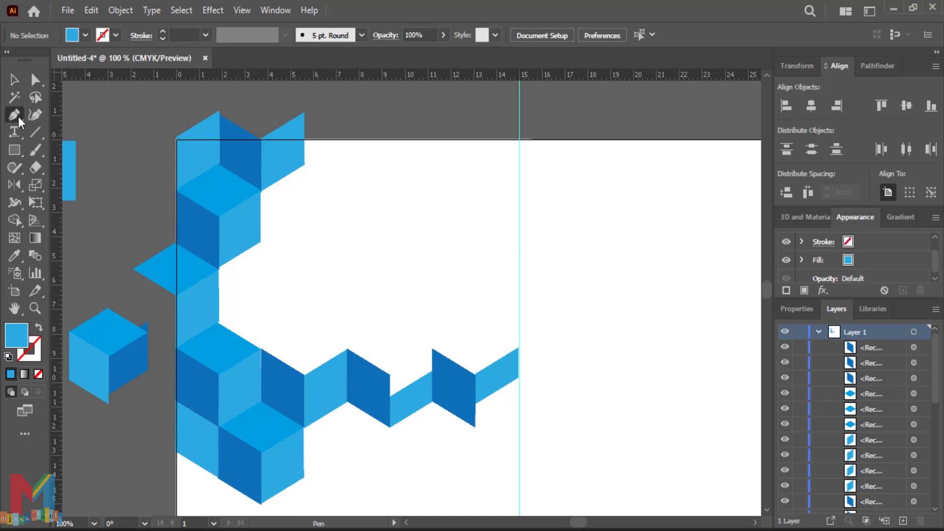
left_click(210, 139)
left_click(519, 141)
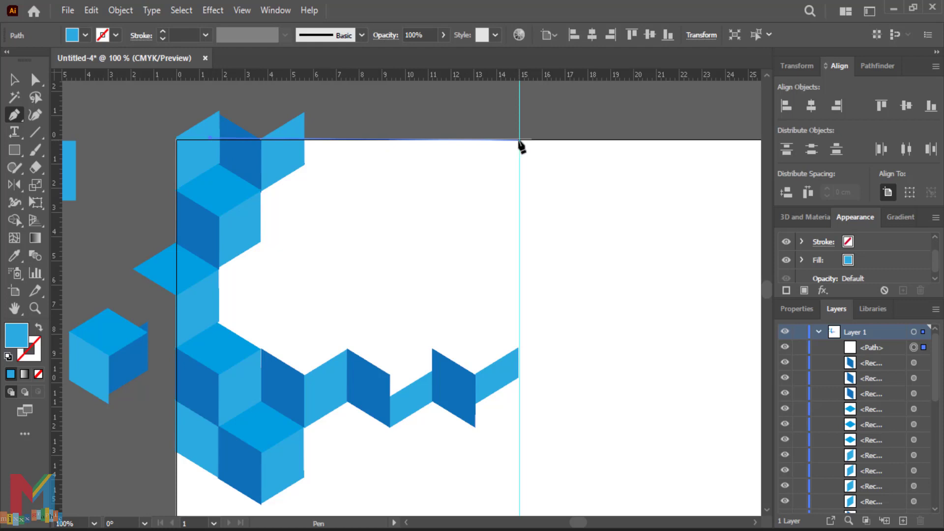
left_click(519, 371)
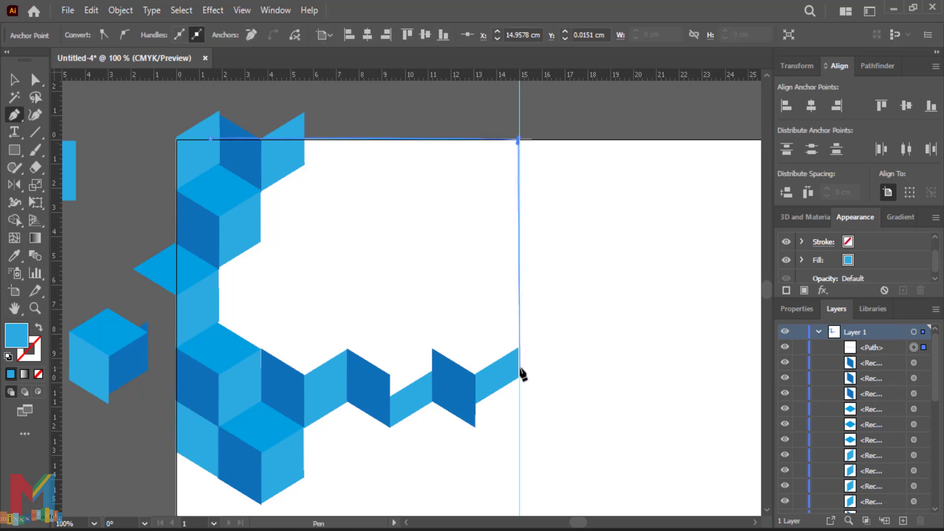
left_click(457, 400)
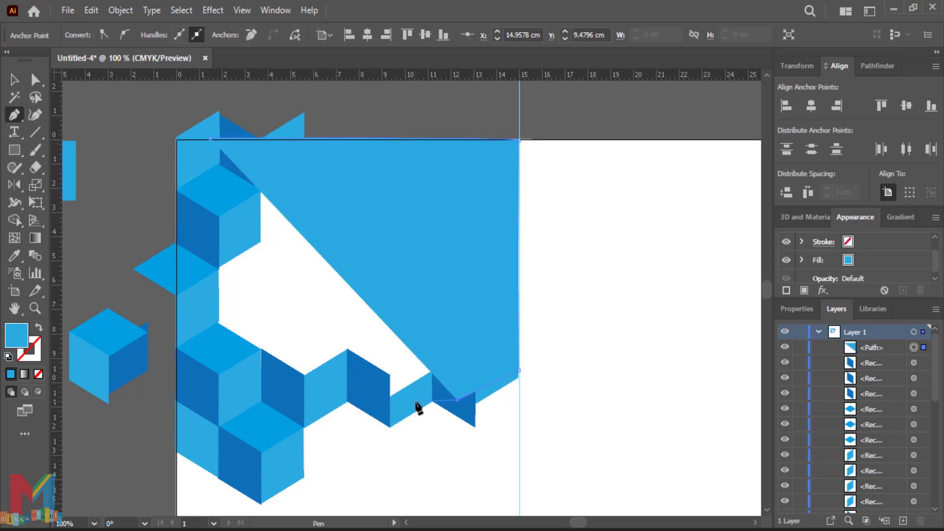
left_click(415, 391)
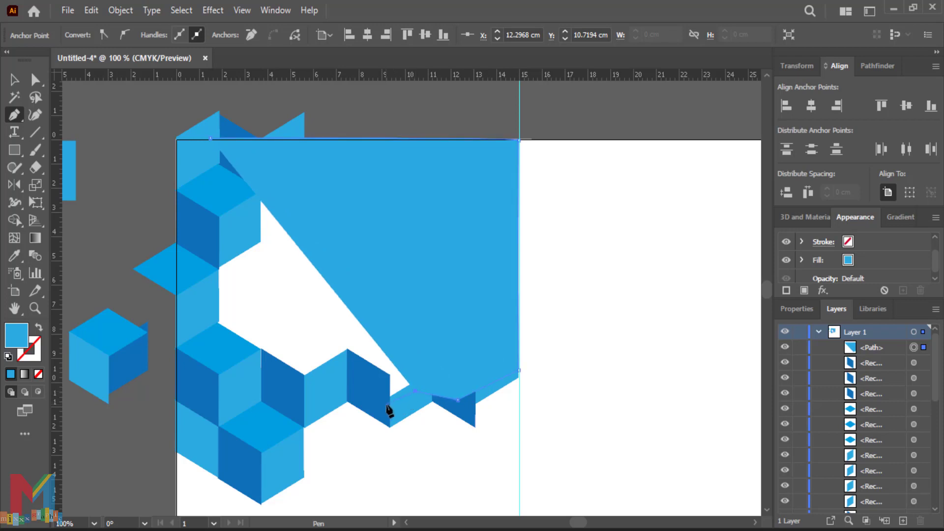
left_click(382, 413)
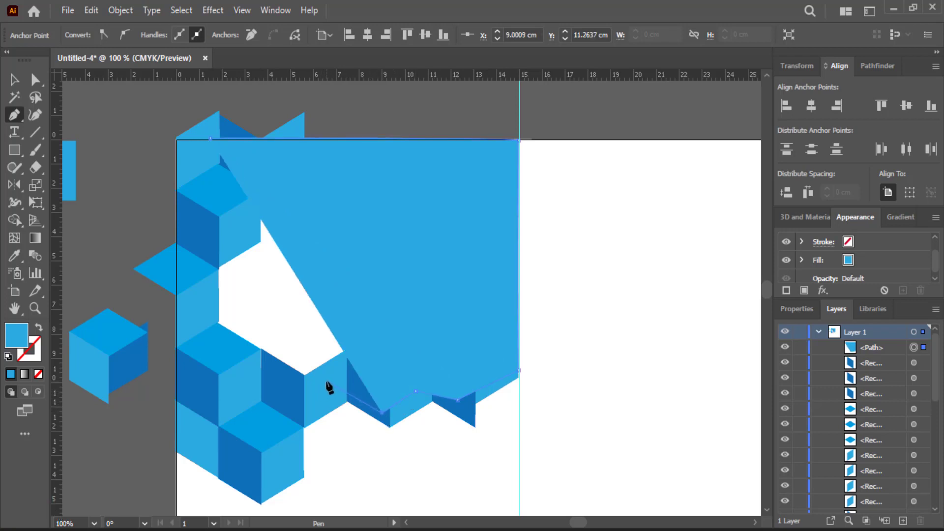
left_click(327, 380)
left_click(290, 404)
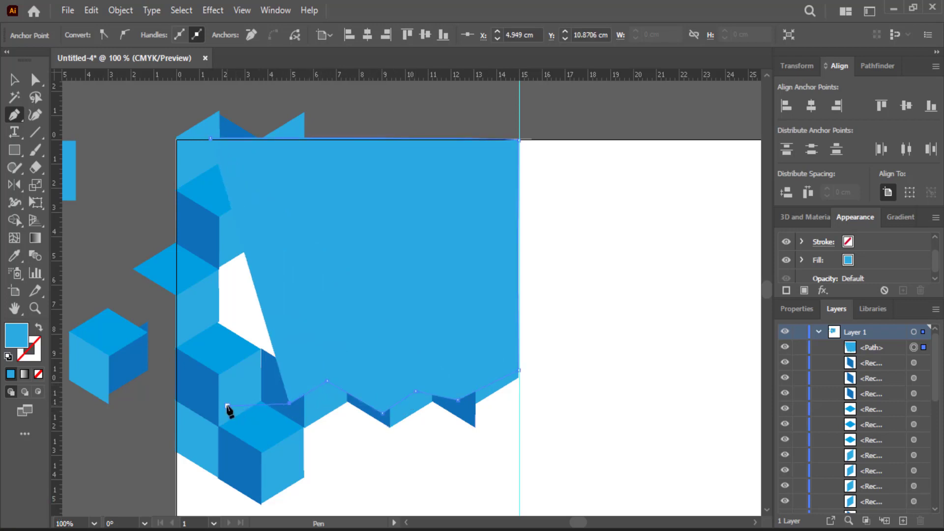
left_click(227, 406)
left_click(199, 397)
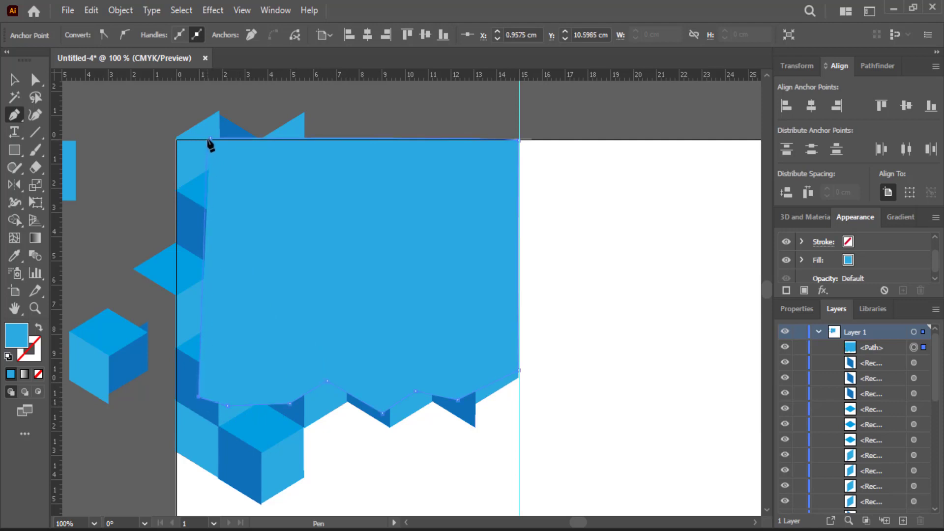
left_click(211, 139)
left_click(14, 79)
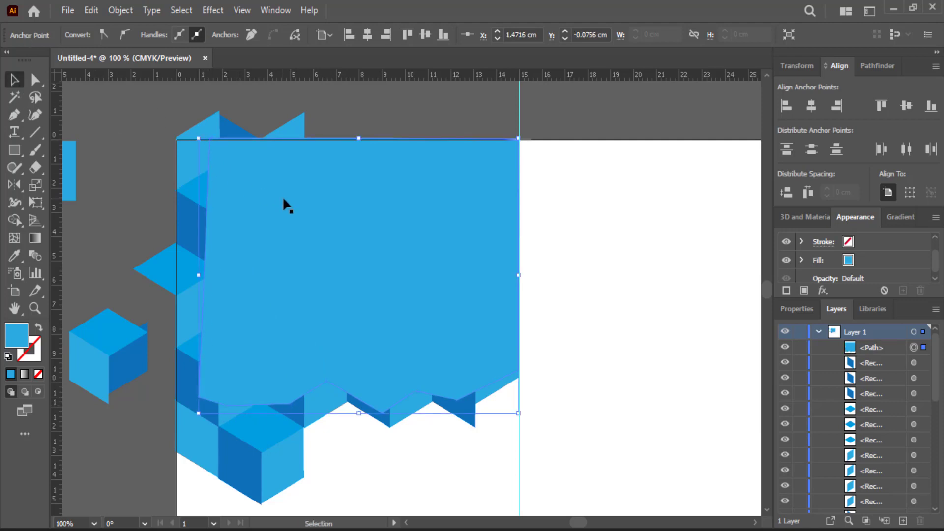
Step: Fill the new shape with black
left_click(412, 100)
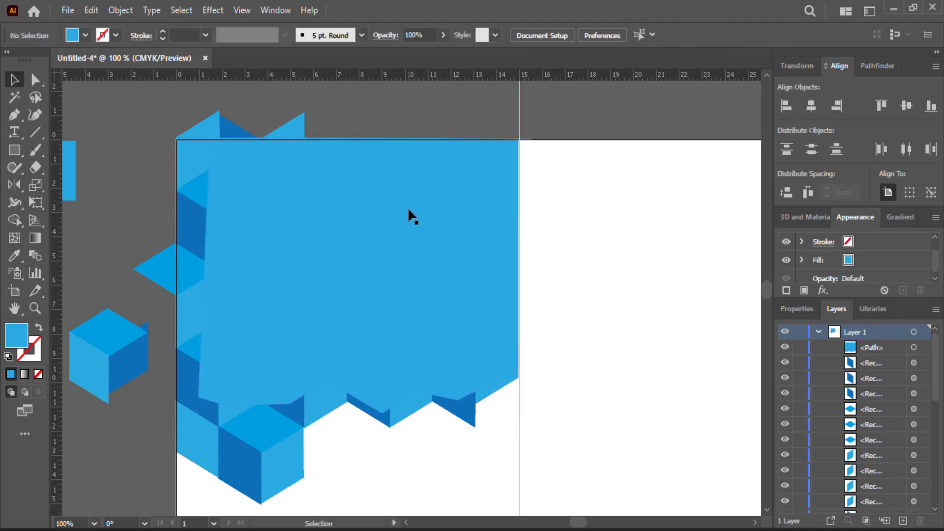
left_click(77, 38)
left_click(38, 60)
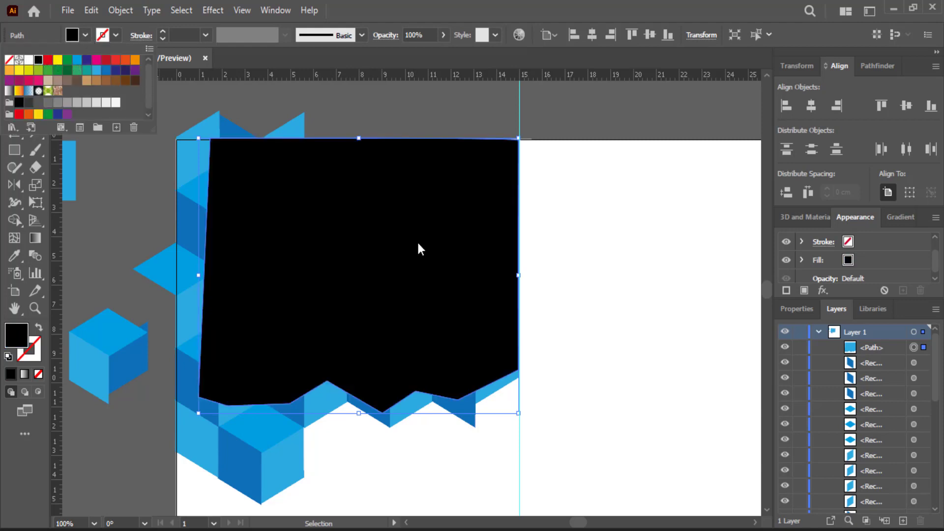
left_click(419, 243)
Step: Send the black shape to the back, just above the page background in Layers
right_click(419, 244)
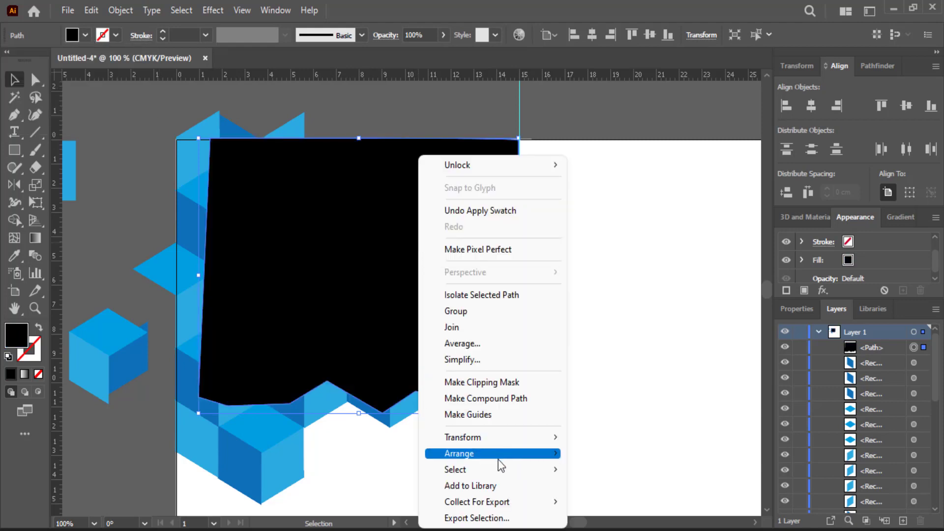
mouse_move(535, 456)
left_click(604, 501)
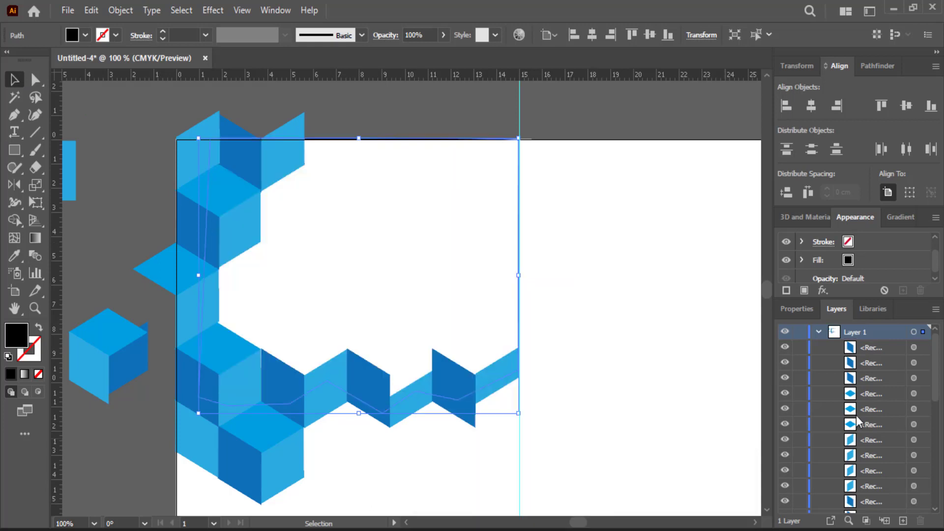
scroll(857, 415, "down", 5)
left_click_drag(862, 510, 862, 473)
Step: Lock the black shape in the Layers panel
left_click(572, 147)
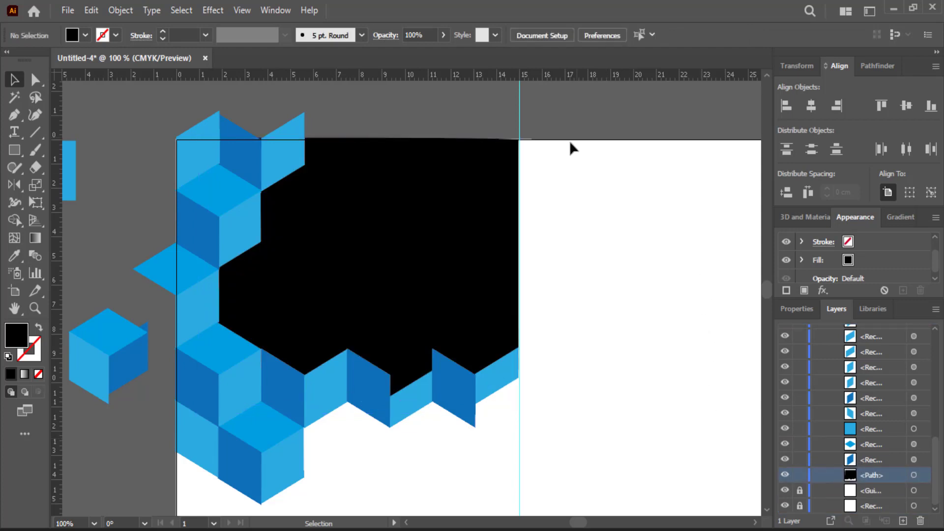
left_click(393, 251)
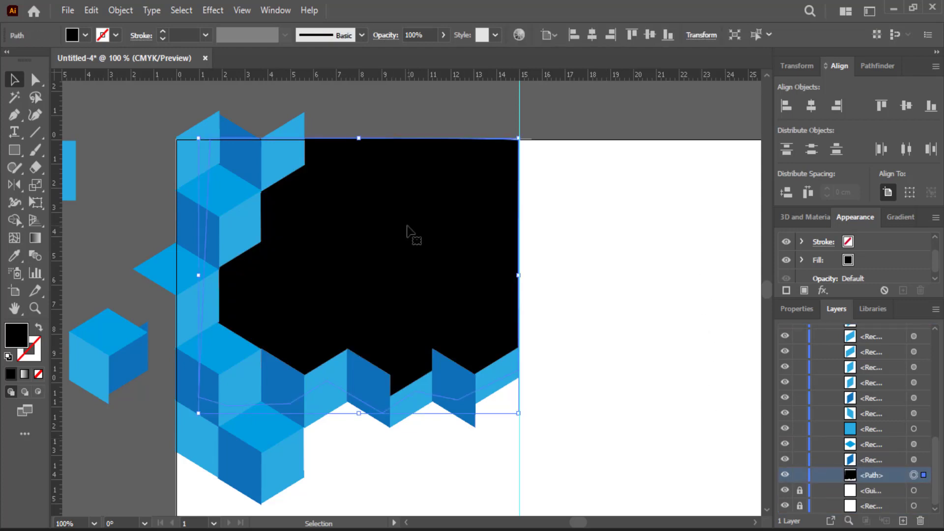
left_click(641, 315)
left_click_drag(523, 392, 468, 354)
left_click(393, 276)
left_click(800, 475)
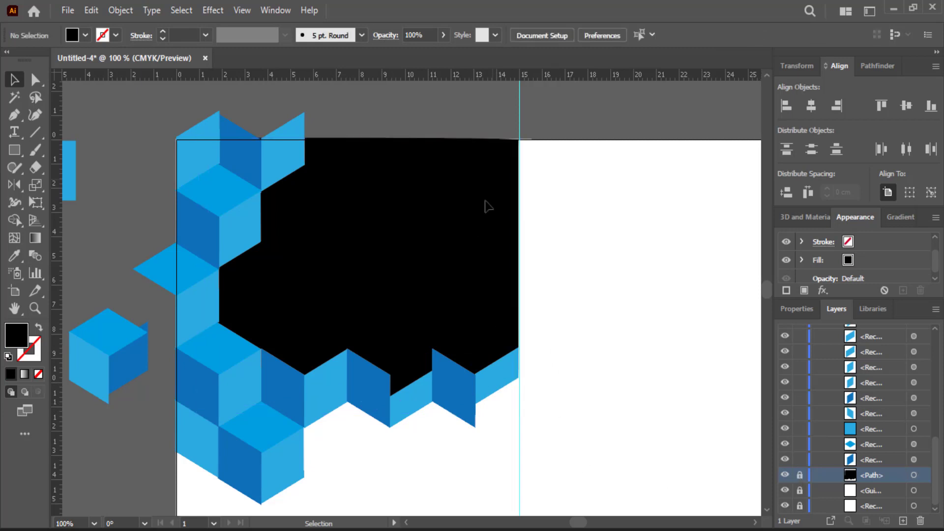
Step: Group all the blue cube pieces together and hide the selection edges
left_click_drag(492, 108, 194, 487)
right_click(219, 428)
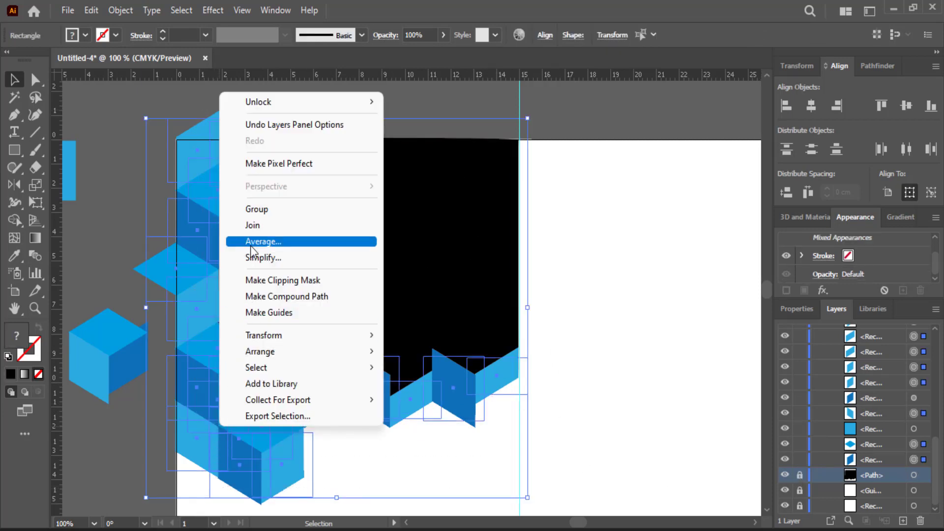
left_click(262, 209)
key("ctrl+h")
left_click(118, 237)
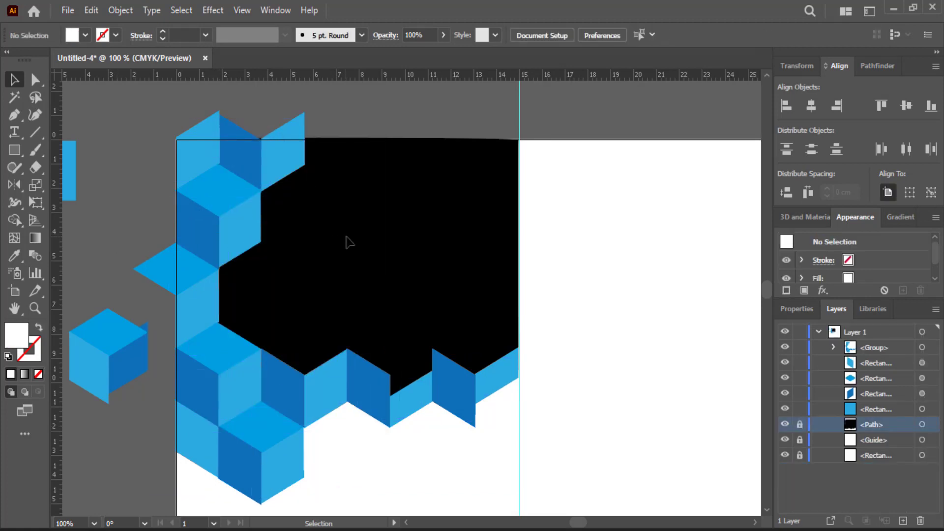
Step: Ungroup the cube pieces again
left_click(476, 302)
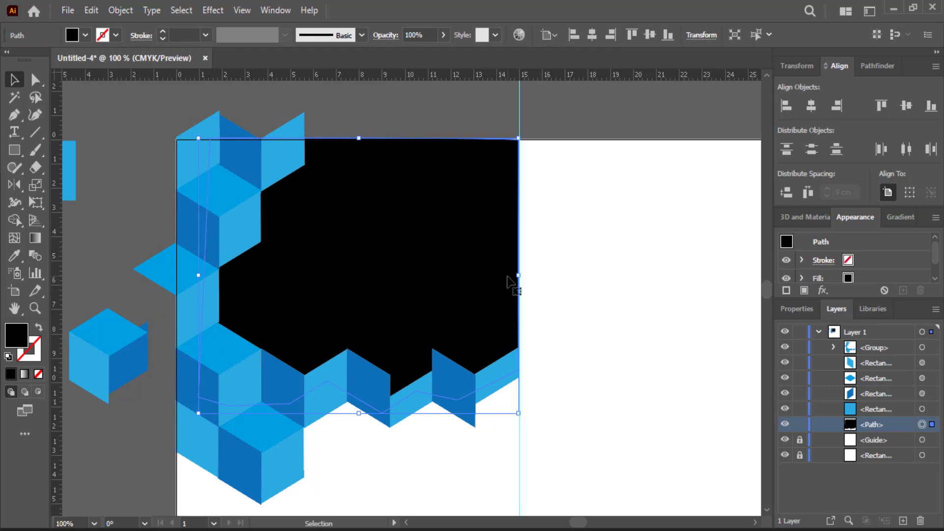
left_click(156, 238)
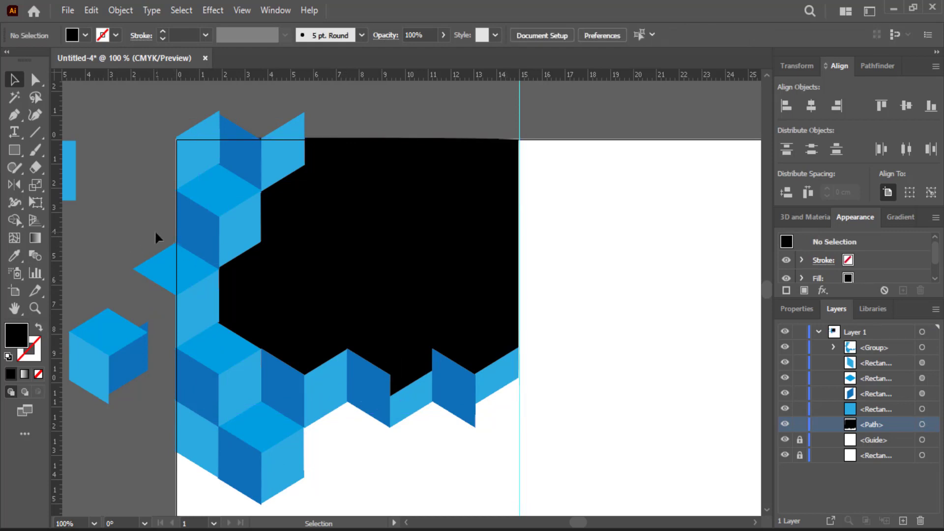
left_click(276, 182)
left_click(110, 181)
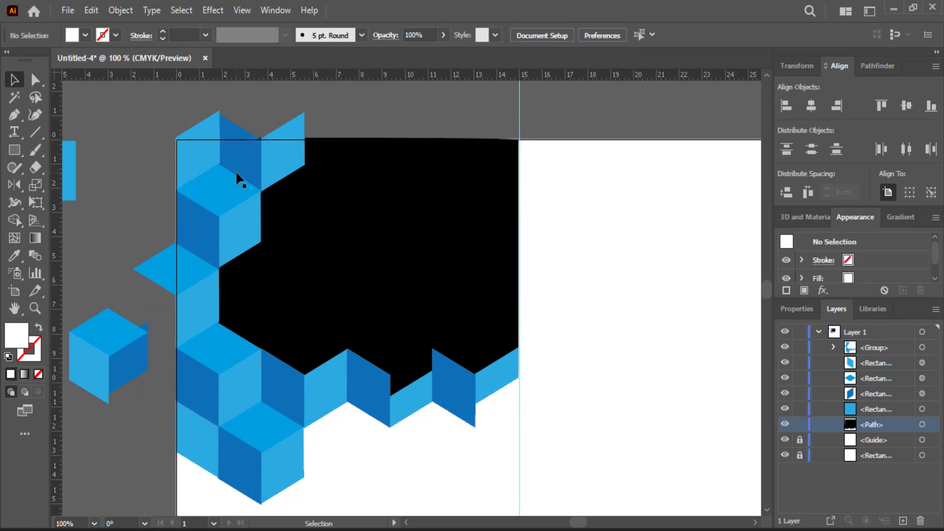
right_click(288, 171)
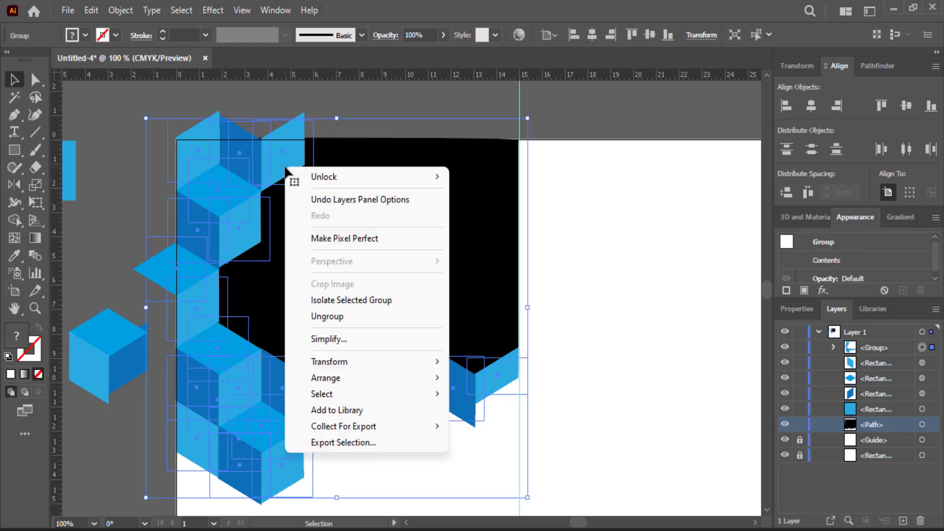
left_click(324, 317)
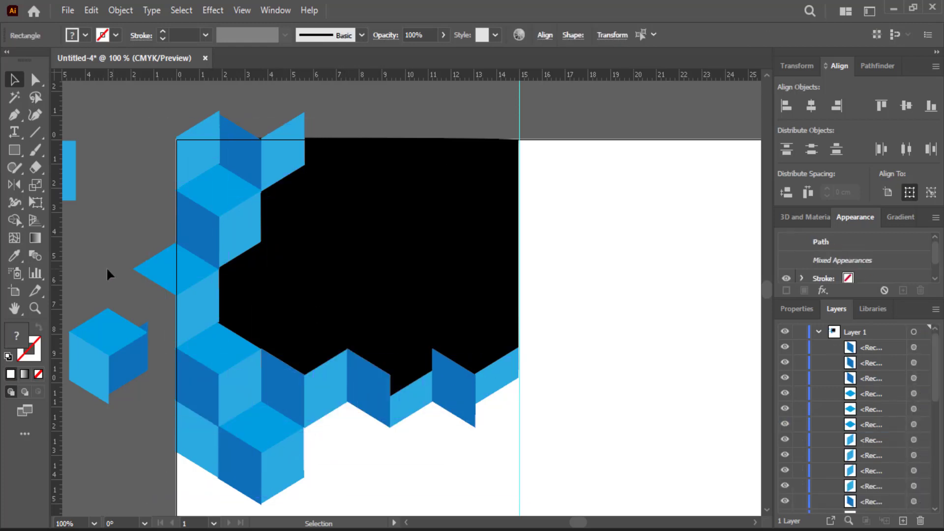
left_click(107, 270)
Step: Draw a thin rectangular bar near the bottom of the left page
key("m")
scroll(430, 471, "down", 4)
left_click_drag(446, 463, 206, 470)
Step: Slant the bar's right end by dragging its right anchor points inward
left_click(14, 79)
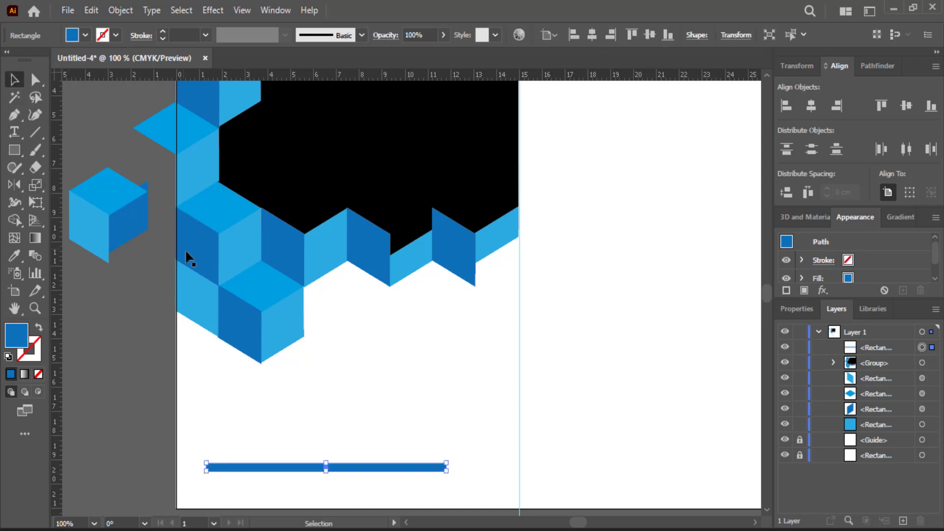
key("ctrl+equal")
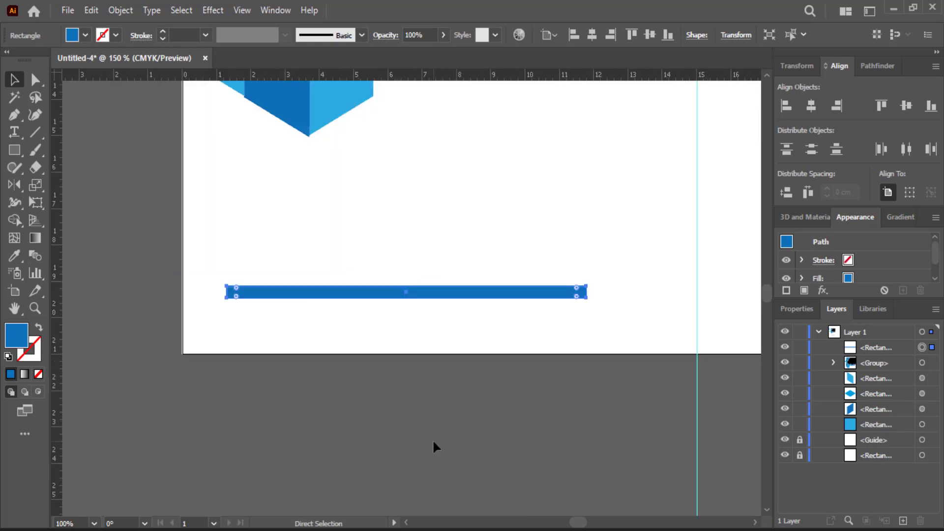
scroll(425, 424, "up", 2)
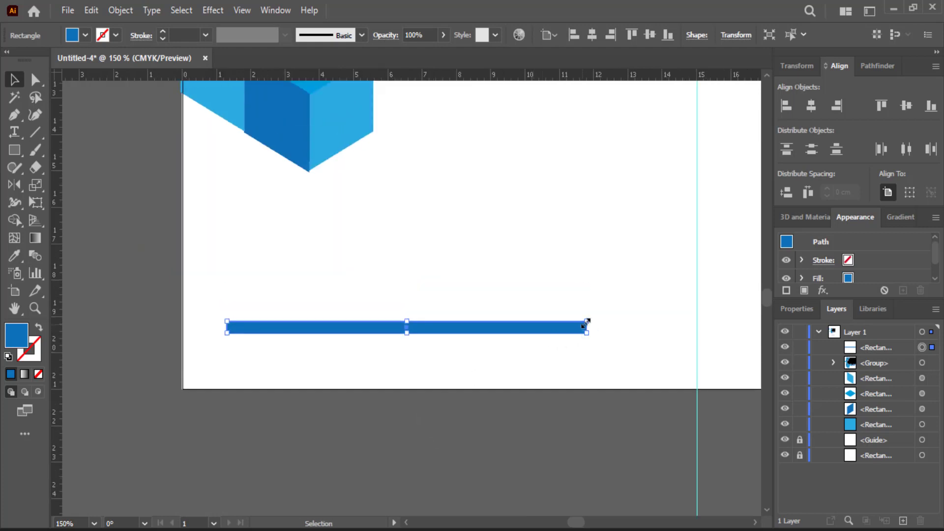
key("a")
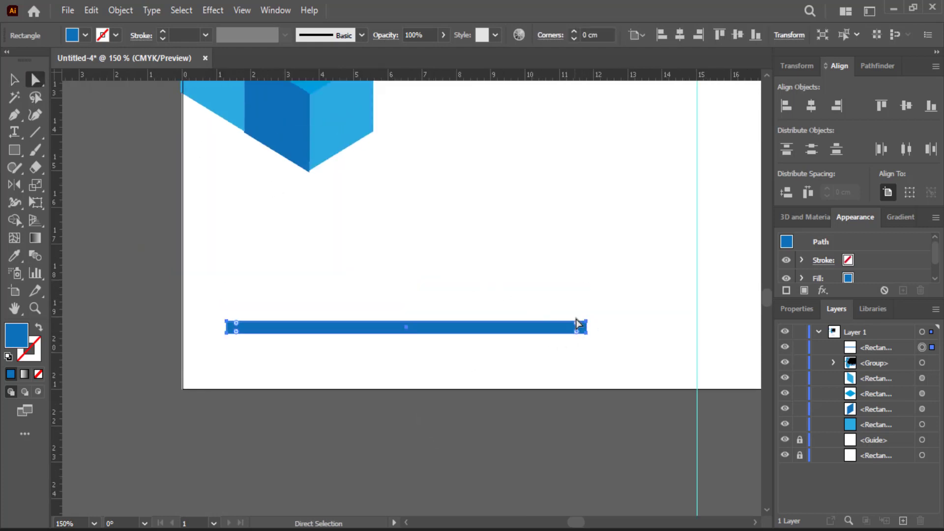
left_click_drag(588, 327, 580, 325)
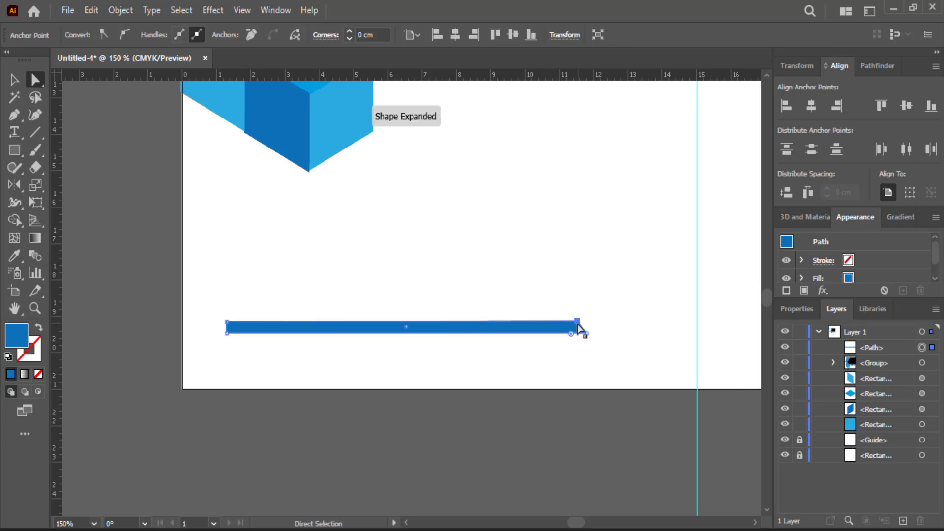
left_click(612, 316)
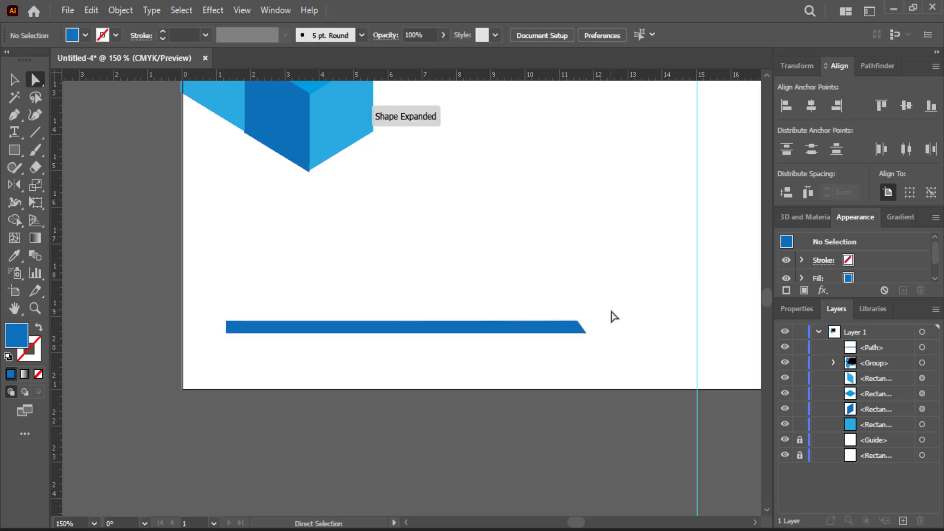
Step: Make the bar thinner and move it left toward the page edge
left_click(460, 330)
left_click(15, 80)
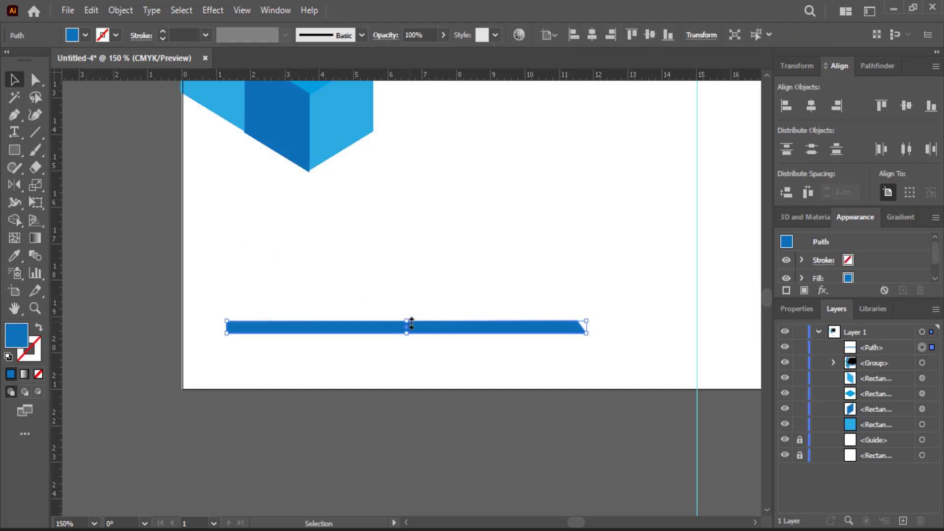
left_click_drag(408, 322, 407, 325)
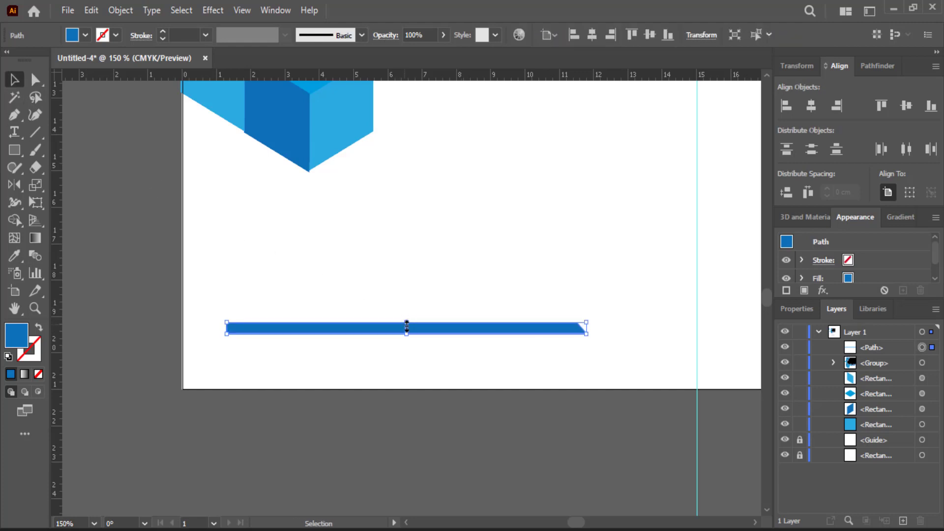
left_click_drag(333, 329, 299, 376)
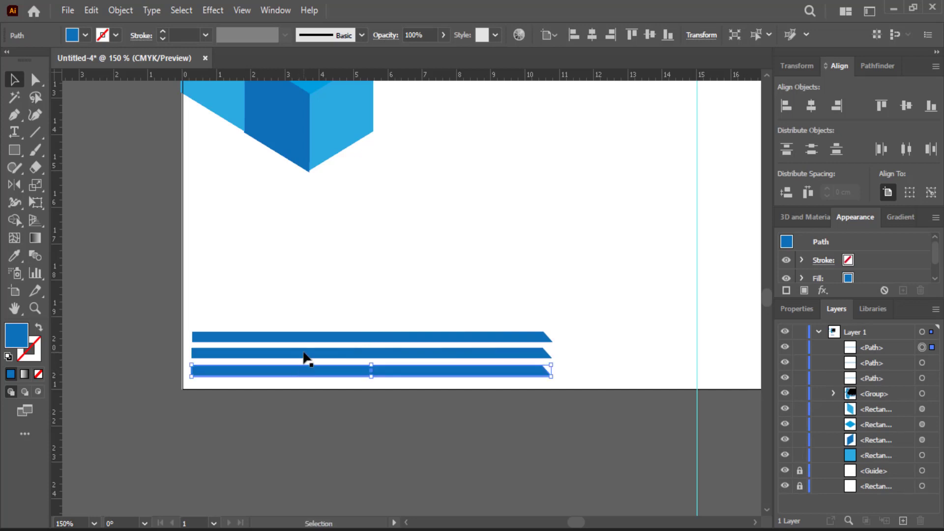
Step: Give the middle stripe the cube's light blue with the Eyedropper
left_click(304, 351)
key("i")
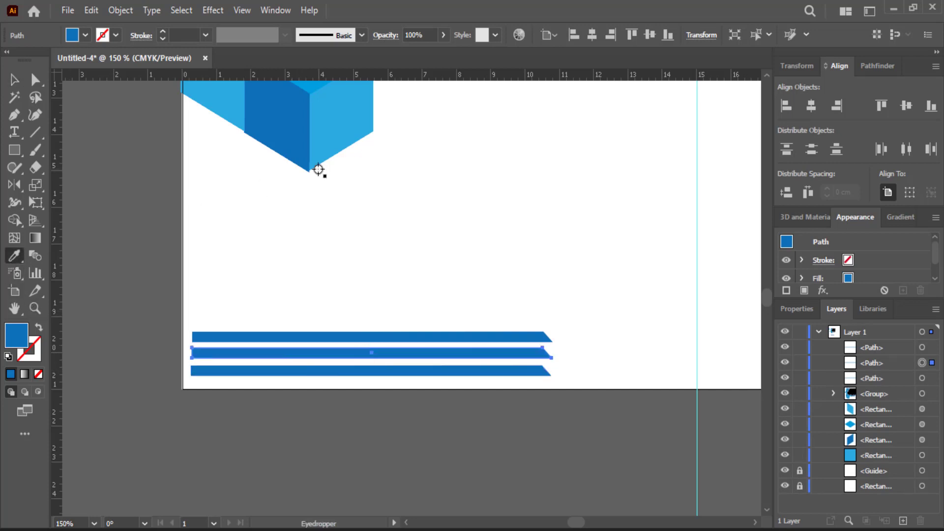
left_click(339, 129)
key("v")
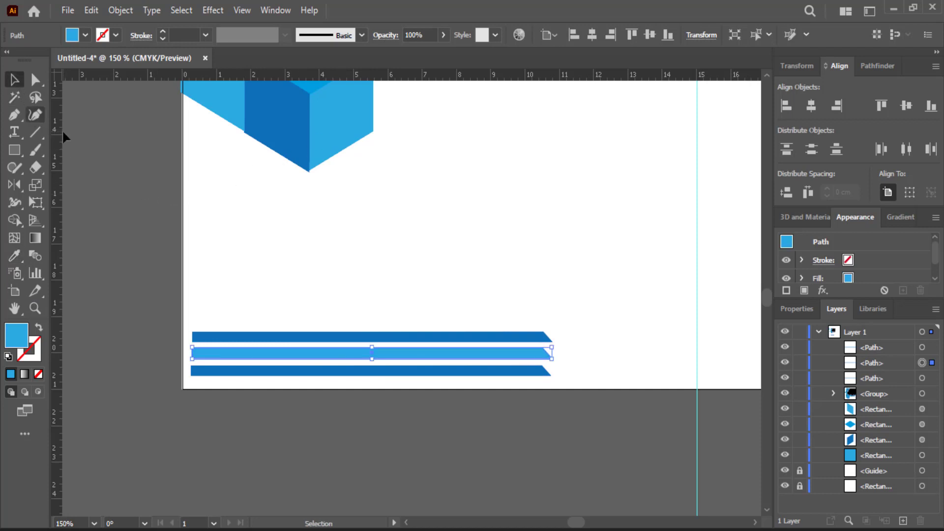
left_click(87, 149)
scroll(141, 204, "up", 4)
scroll(141, 207, "up", 5)
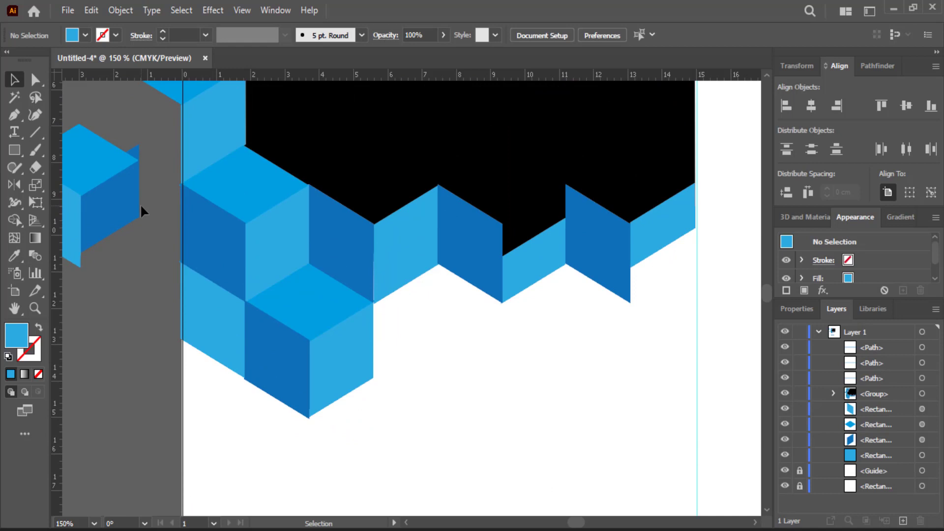
Step: Select the three blue stripes, then zoom out to view the whole artboard
key("a")
key("ctrl+minus")
key("ctrl+minus")
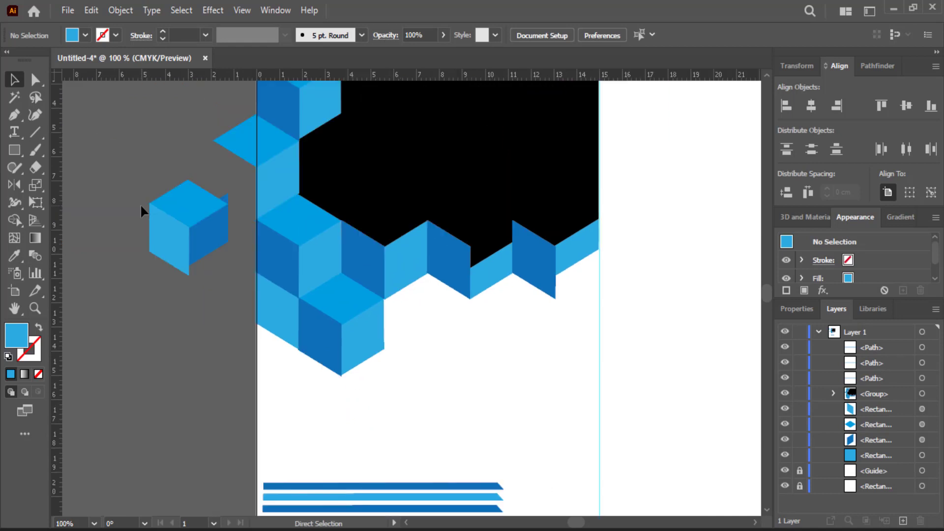
left_click_drag(474, 393, 443, 427)
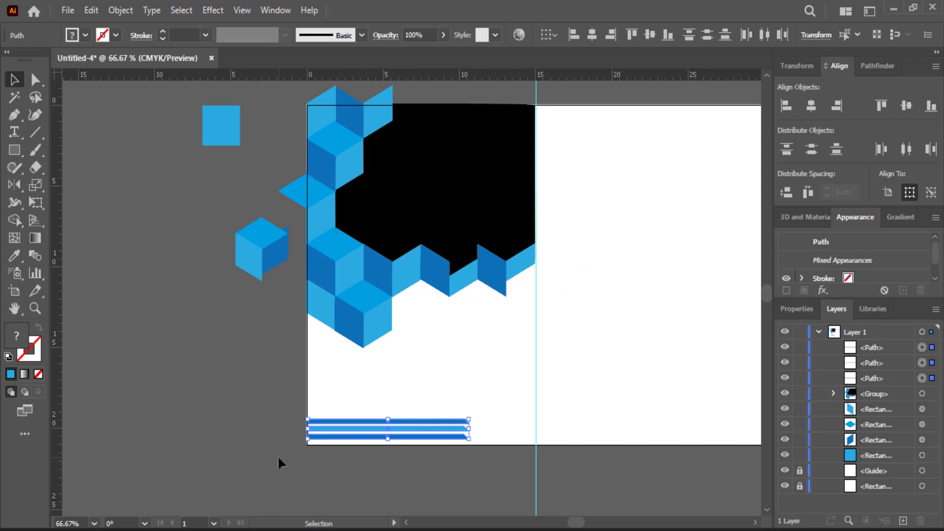
left_click(279, 459)
scroll(279, 459, "up", 1)
scroll(278, 458, "up", 1)
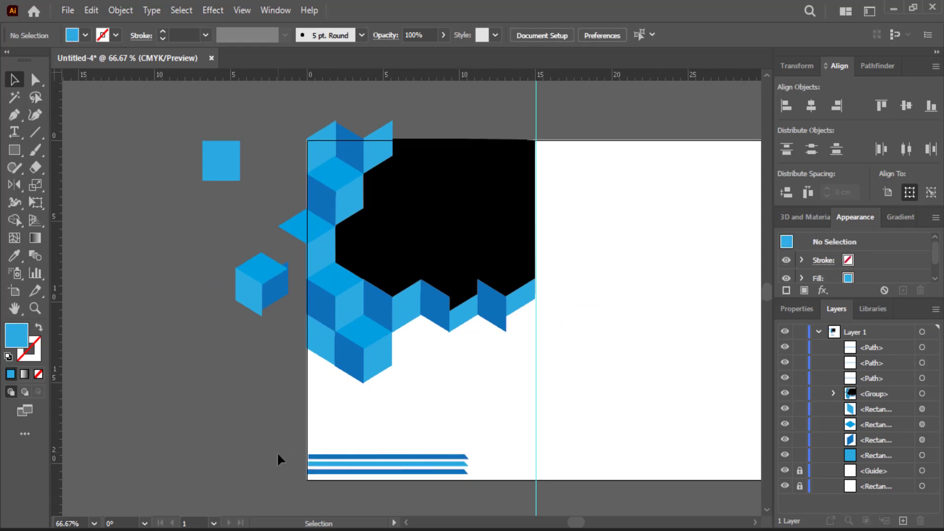
left_click_drag(386, 382, 260, 379)
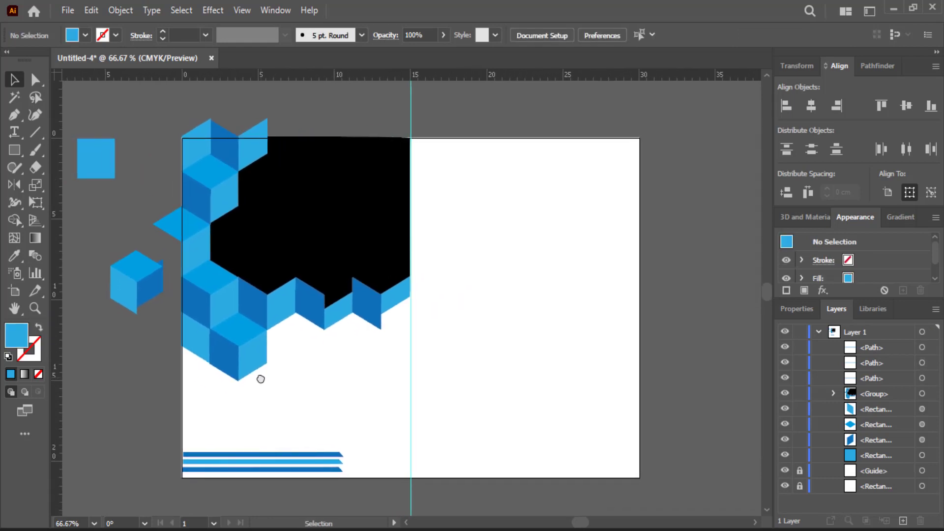
Step: Ungroup the combined cube and black shape group
left_click(314, 221)
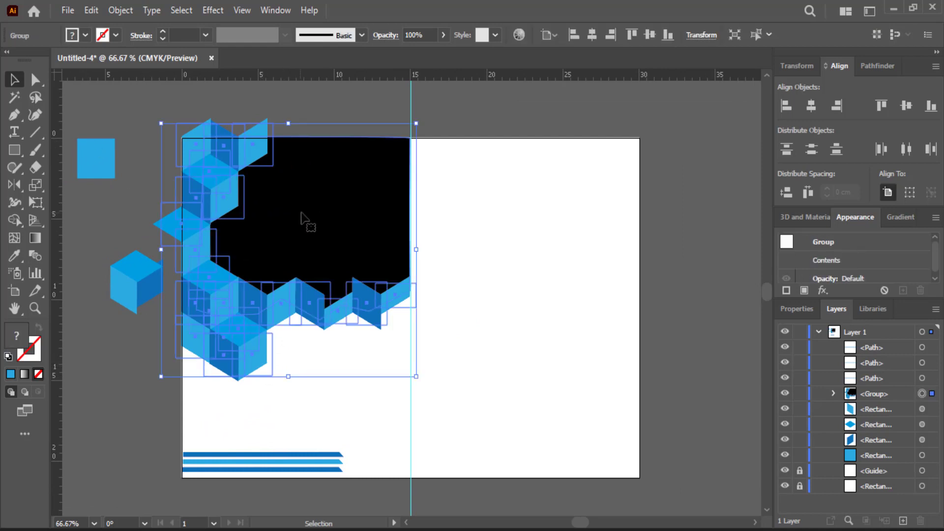
left_click_drag(338, 222, 394, 211)
key("ctrl+z")
right_click(351, 221)
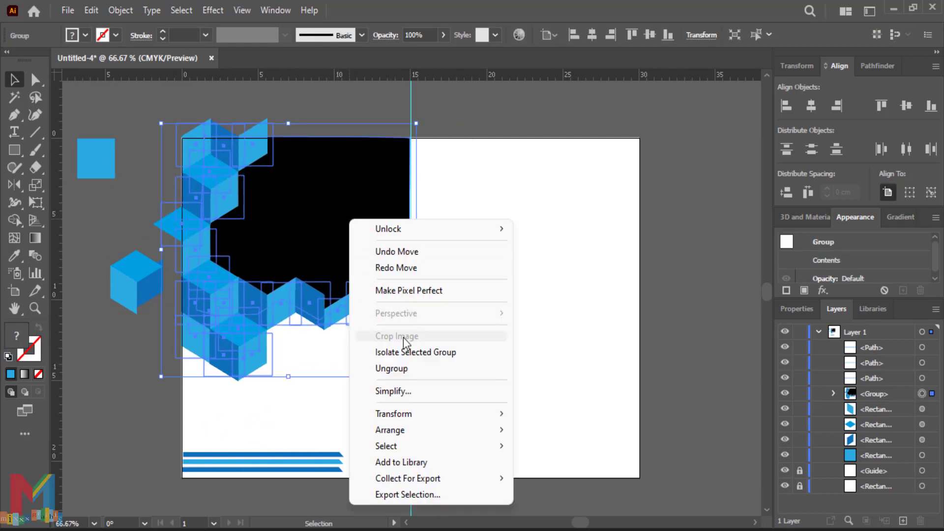
left_click(408, 368)
left_click(412, 309)
Step: Lock the black shape, group the blue cube shapes, then unlock the black shape
left_click(364, 249)
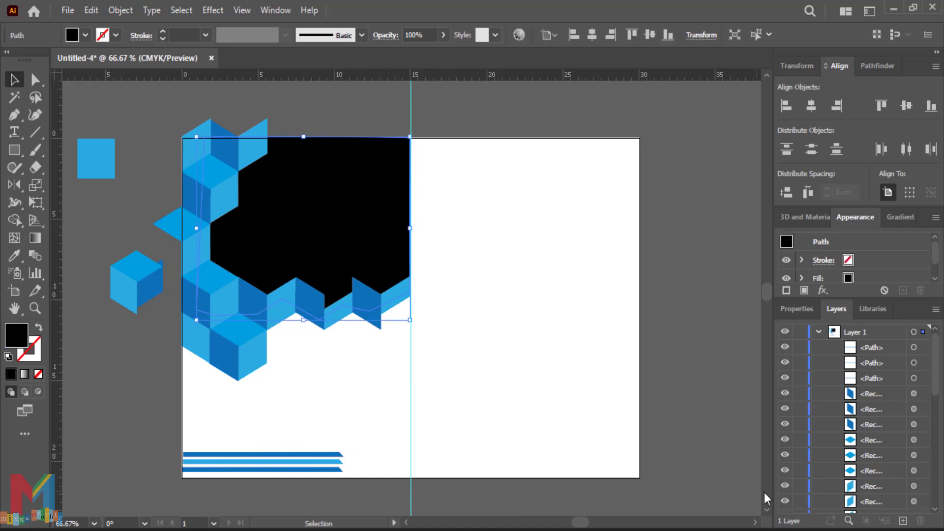
scroll(826, 471, "down", 5)
left_click(800, 414)
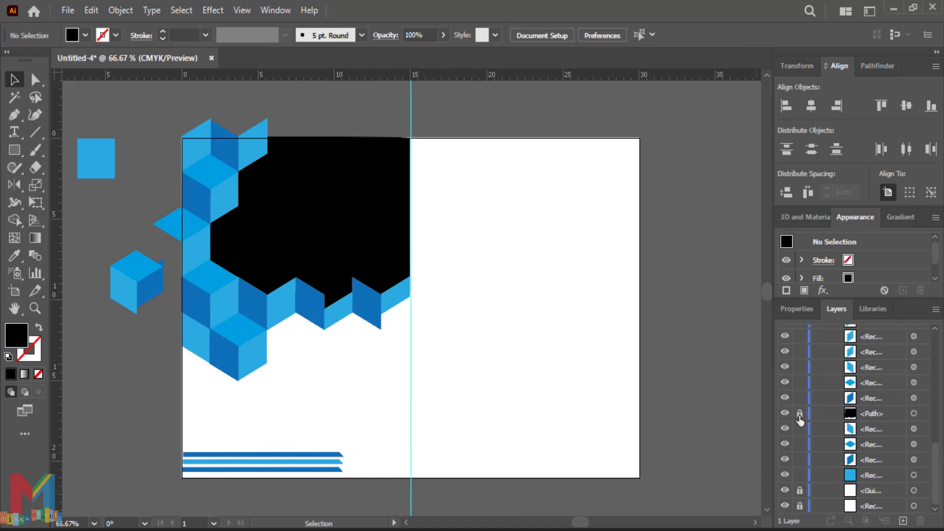
left_click_drag(384, 140, 202, 383)
right_click(218, 347)
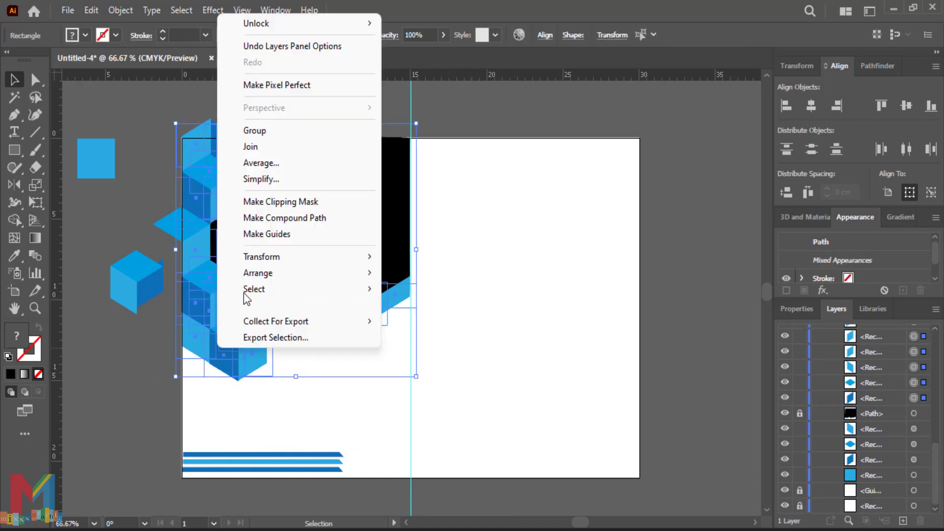
left_click(269, 143)
left_click(471, 239)
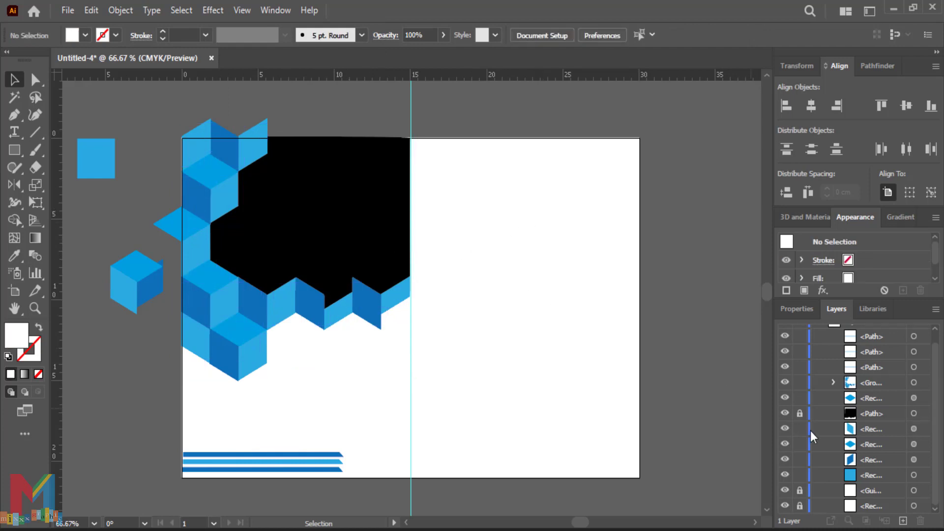
left_click(800, 414)
left_click(365, 235)
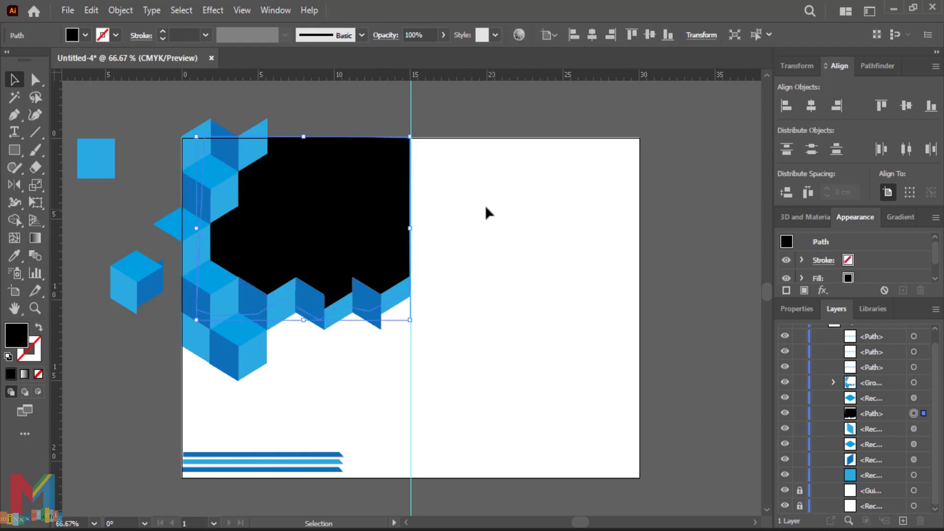
Step: Place the city photo and position it over the black shape
left_click(65, 10)
left_click(143, 277)
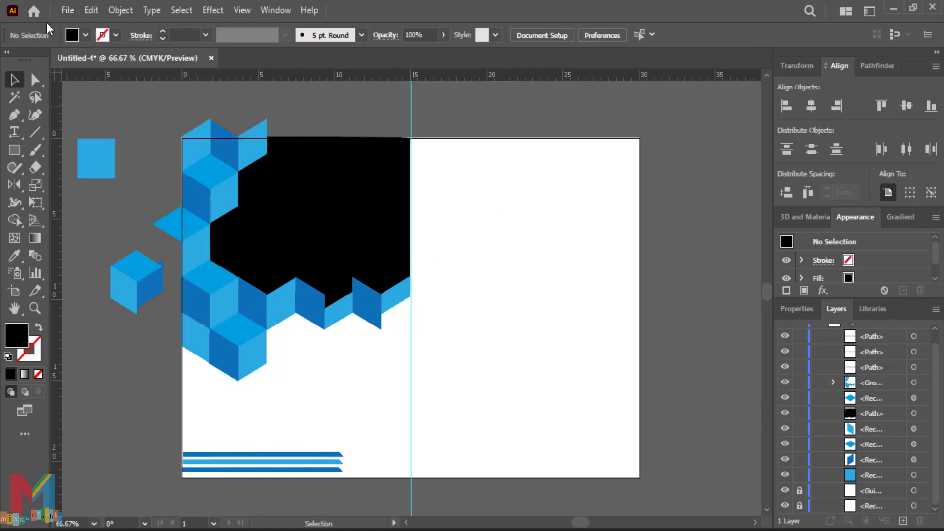
left_click(68, 11)
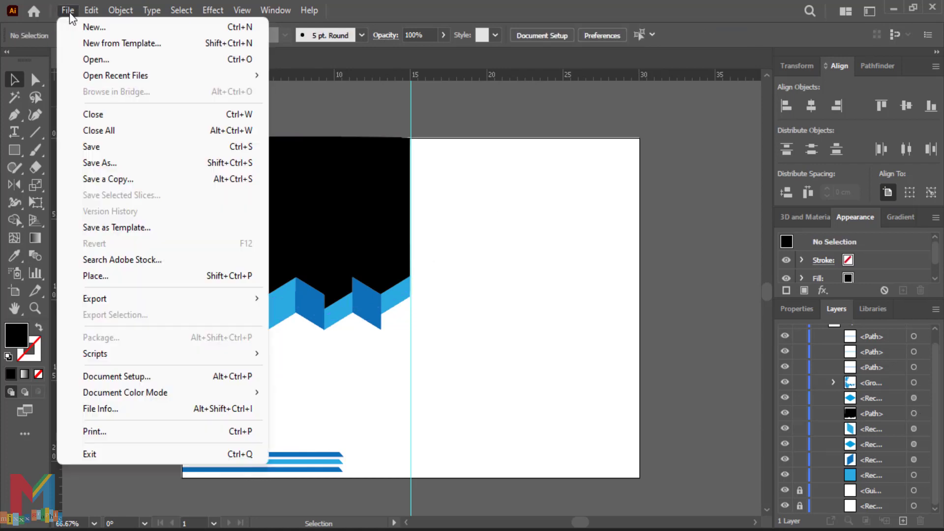
left_click(136, 273)
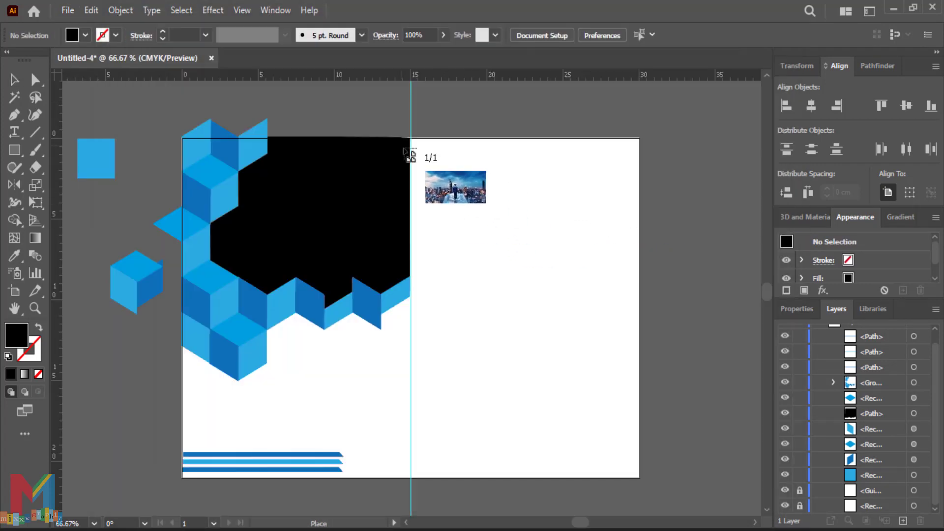
left_click_drag(409, 136, 76, 400)
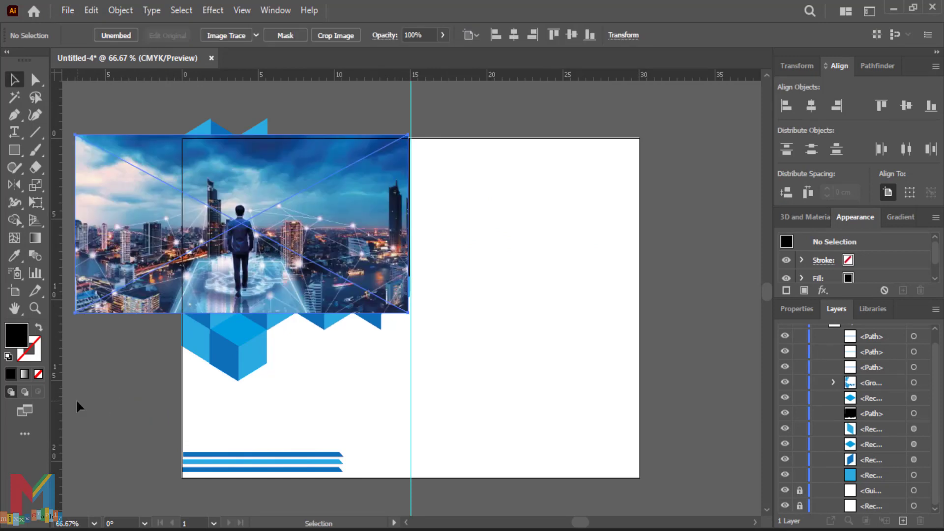
left_click_drag(242, 269, 314, 248)
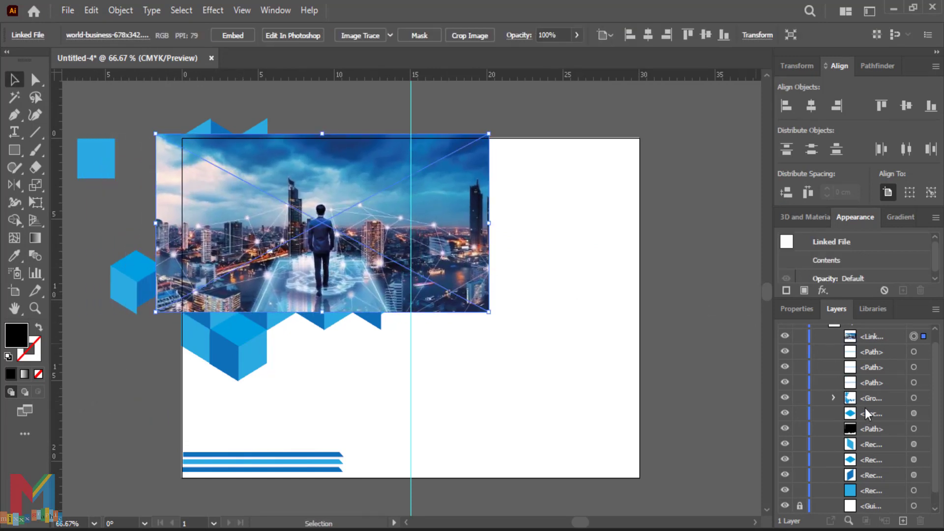
Step: Move the photo below the black shape in Layers and clip it with a clipping mask
scroll(867, 384, "up", 1)
left_click_drag(868, 349, 853, 433)
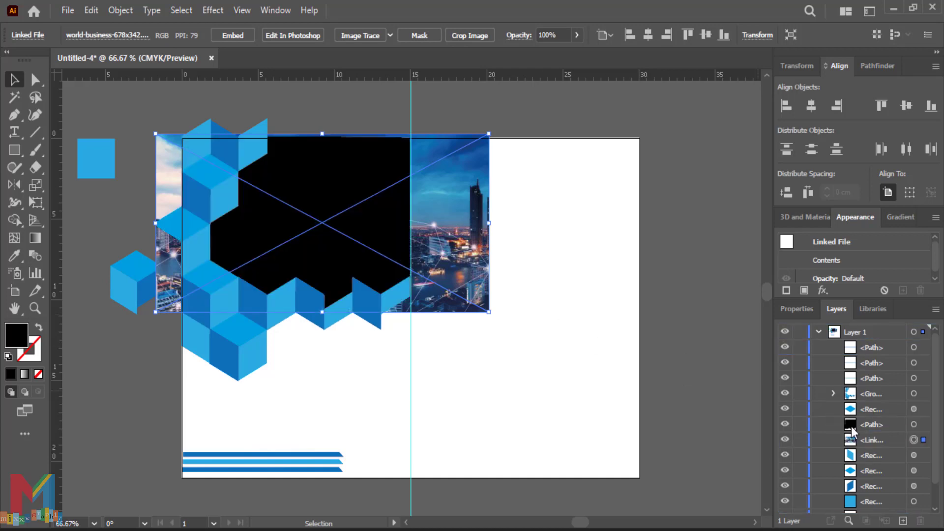
left_click(914, 425, "shift")
right_click(354, 215)
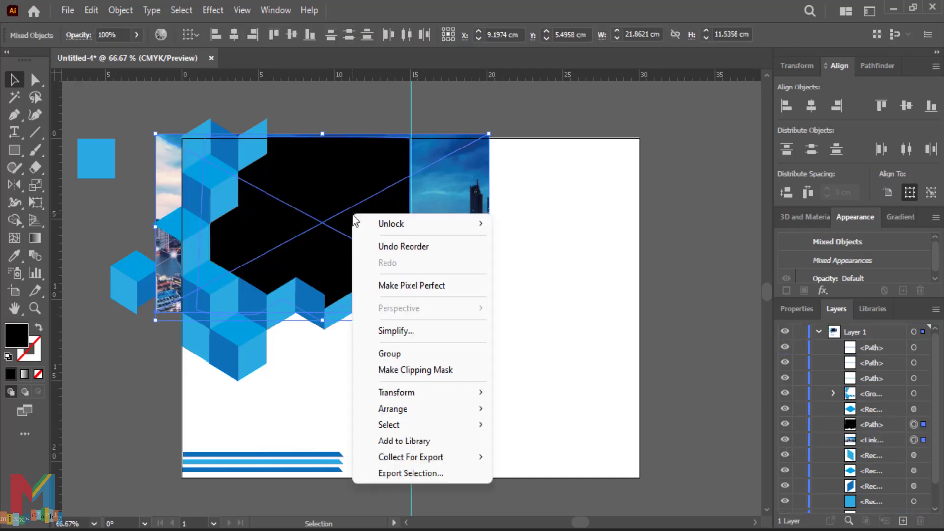
left_click(413, 369)
left_click(532, 304)
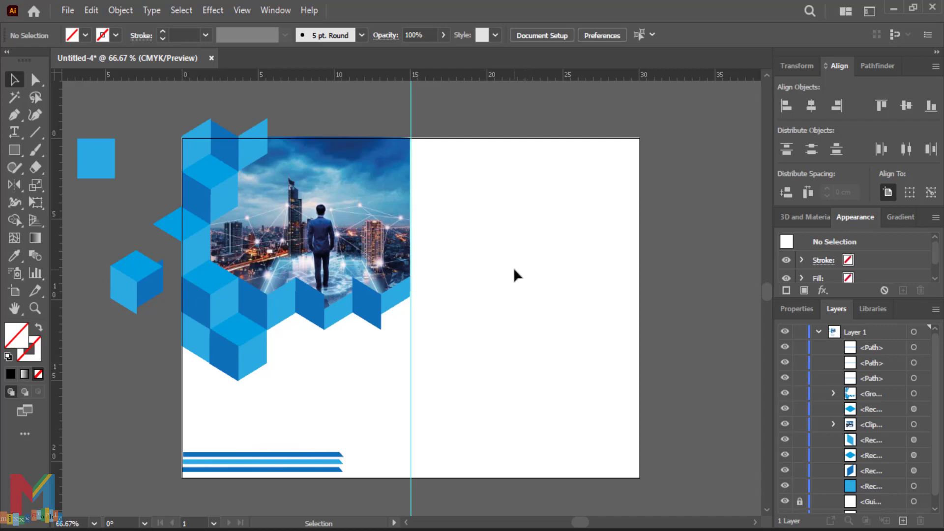
left_click(242, 361)
Step: Give the cube-framed photo a drop shadow: 72% opacity, 0.1 cm X/Y offset, 0.1 cm blur
left_click(210, 11)
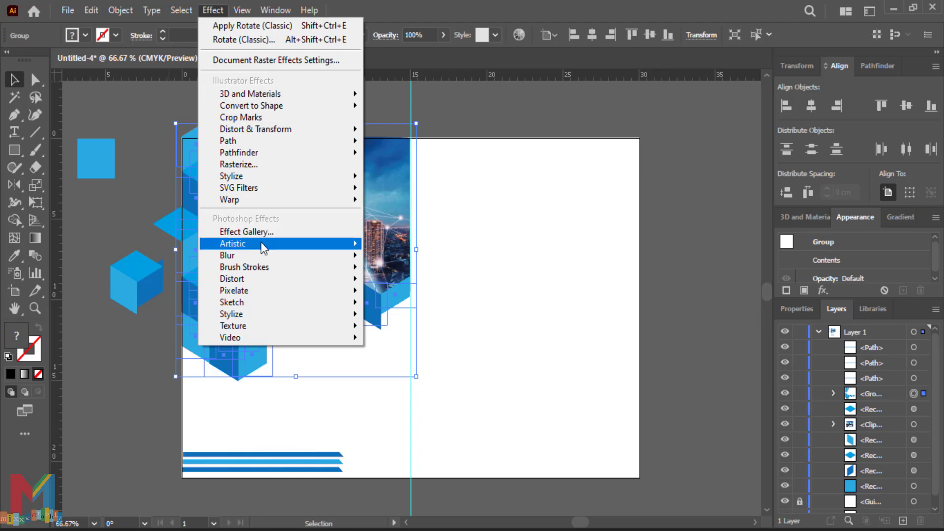
left_click(400, 176)
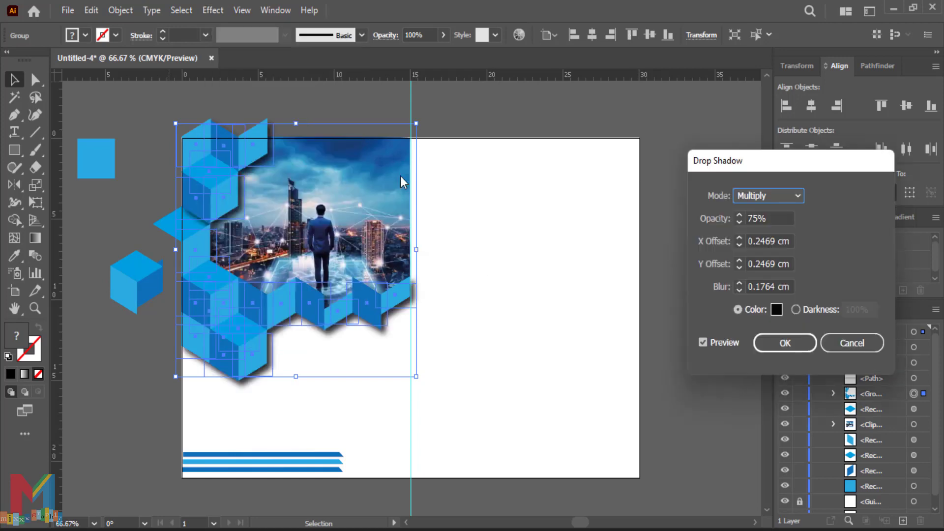
left_click(737, 246)
type("0.1")
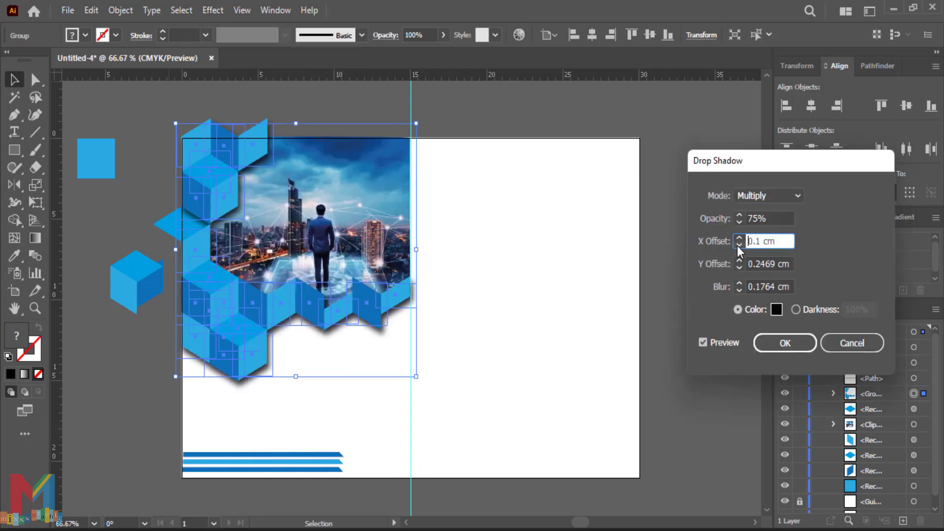
left_click(742, 289)
type("0.1")
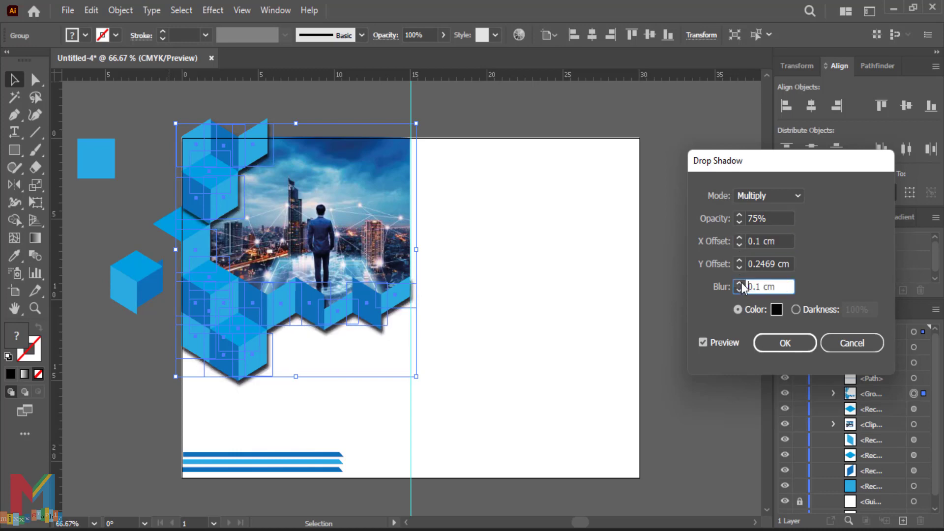
left_click(740, 224)
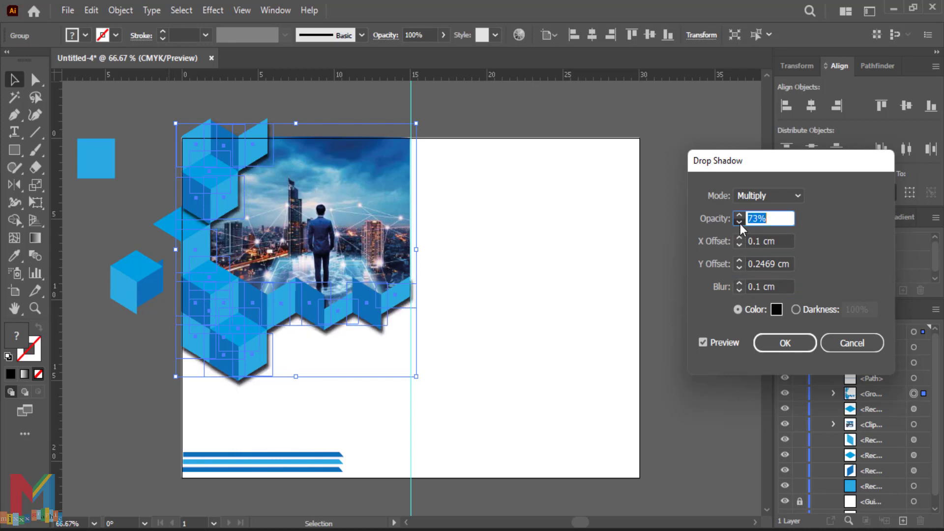
type("72")
left_click(741, 246)
left_click(738, 268)
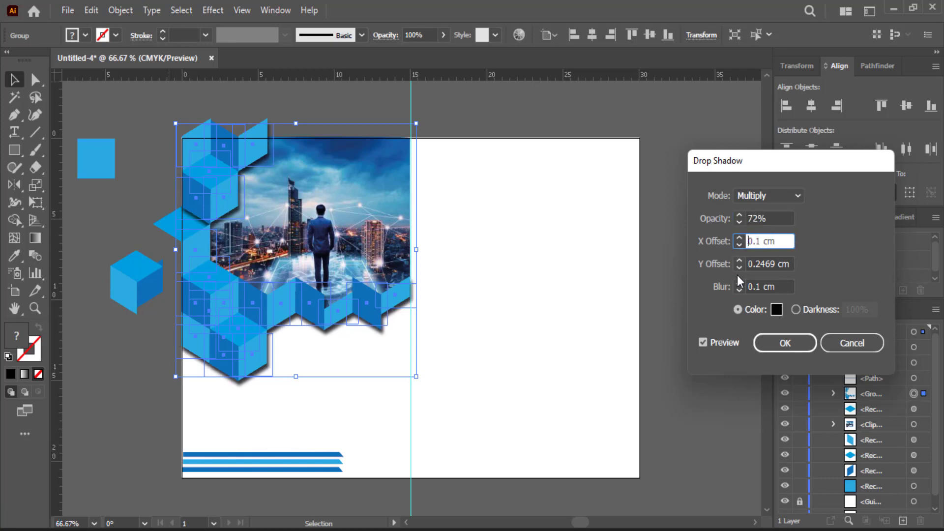
type("0.2")
left_click(739, 269)
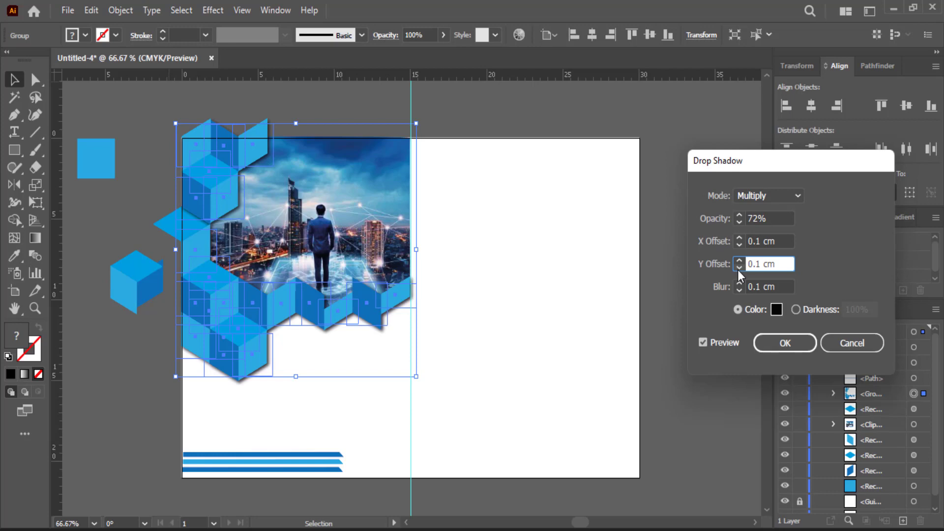
left_click(777, 347)
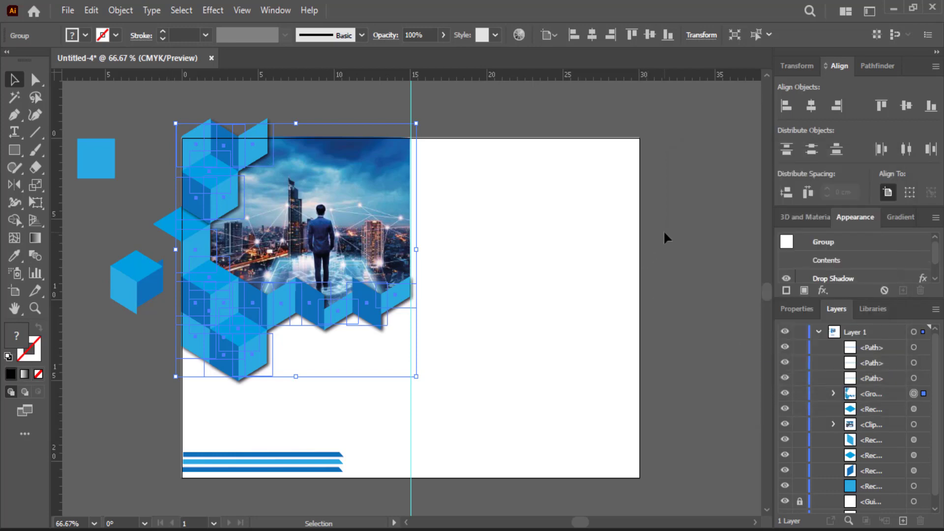
left_click(665, 237)
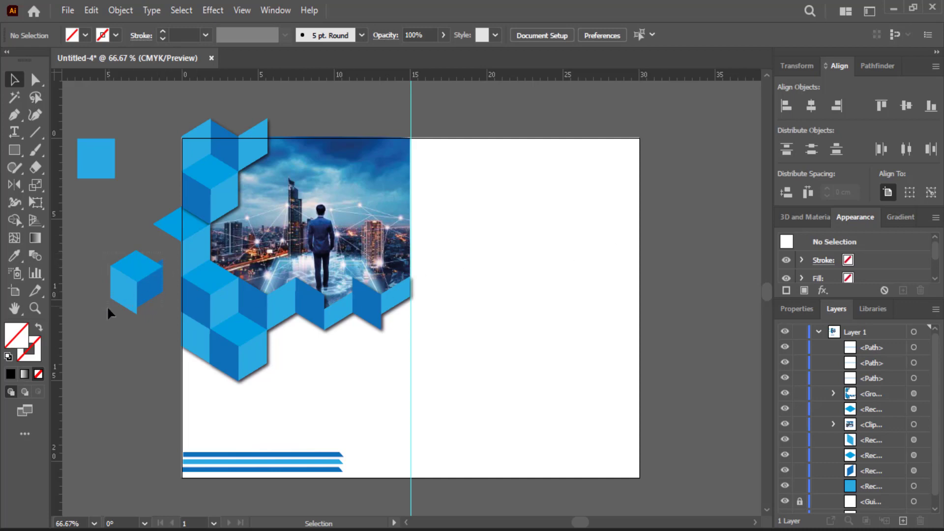
Step: Delete the loose small cube and the blue square beside the page
left_click_drag(107, 308, 101, 318)
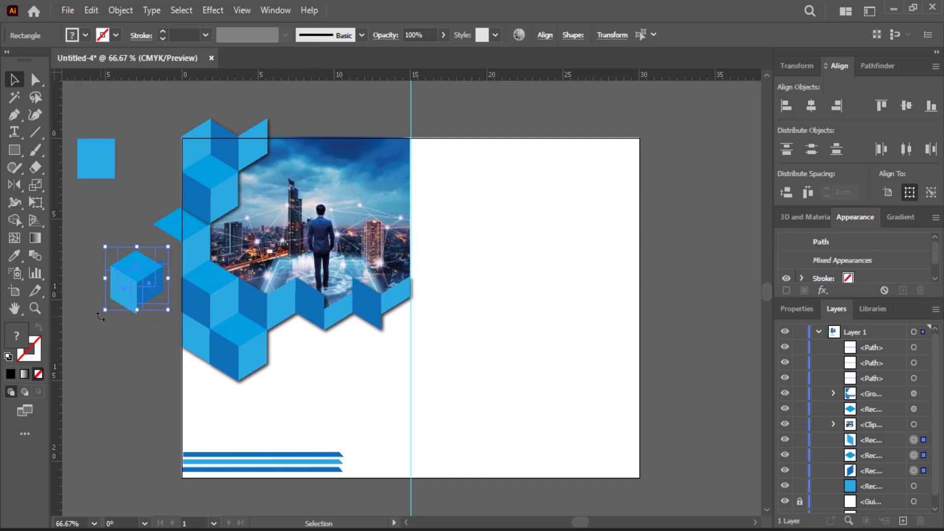
key("Delete")
left_click(89, 156)
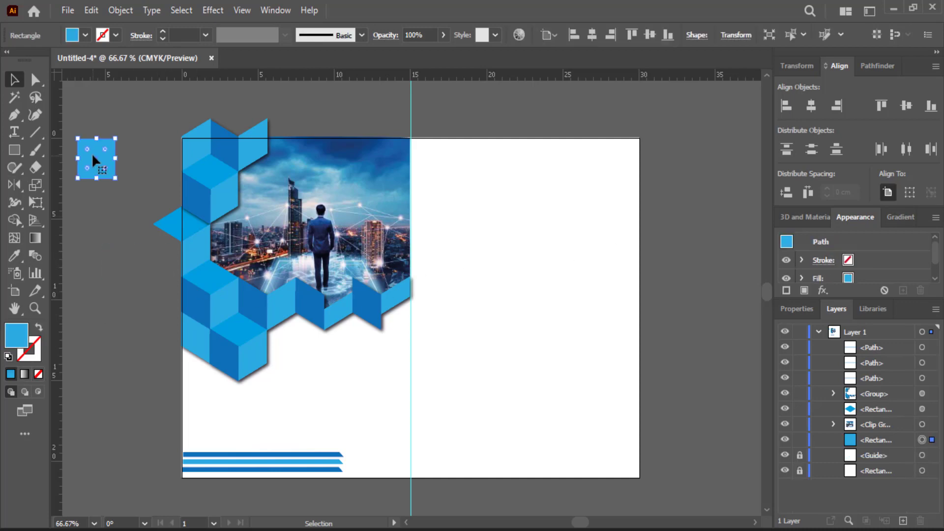
key("Delete")
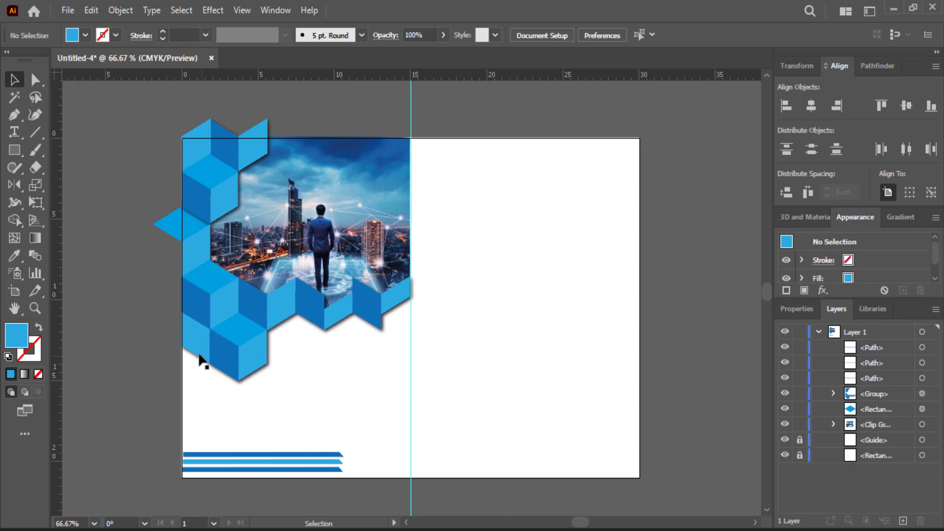
key("t")
left_click(16, 84)
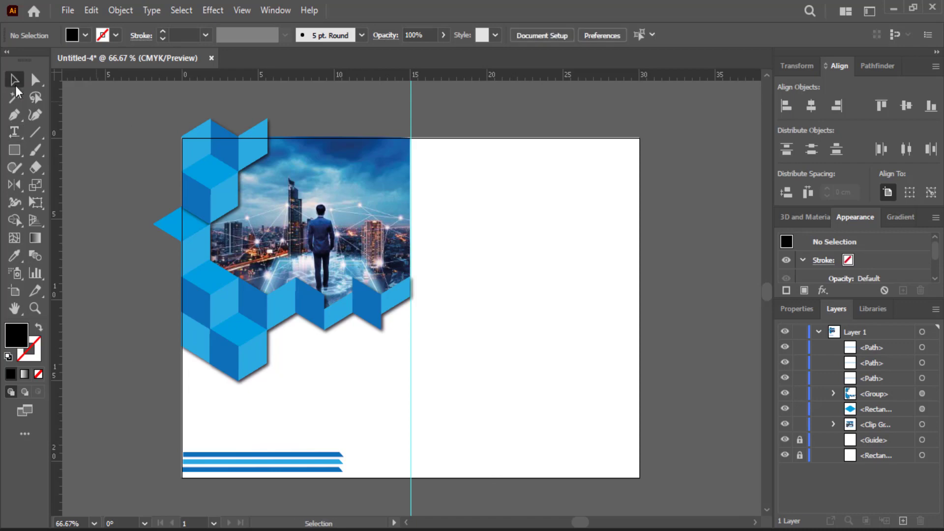
Step: Type a two-line 'we make / your business' title in UniversalBlack below the photo
left_click(15, 132)
left_click(218, 396)
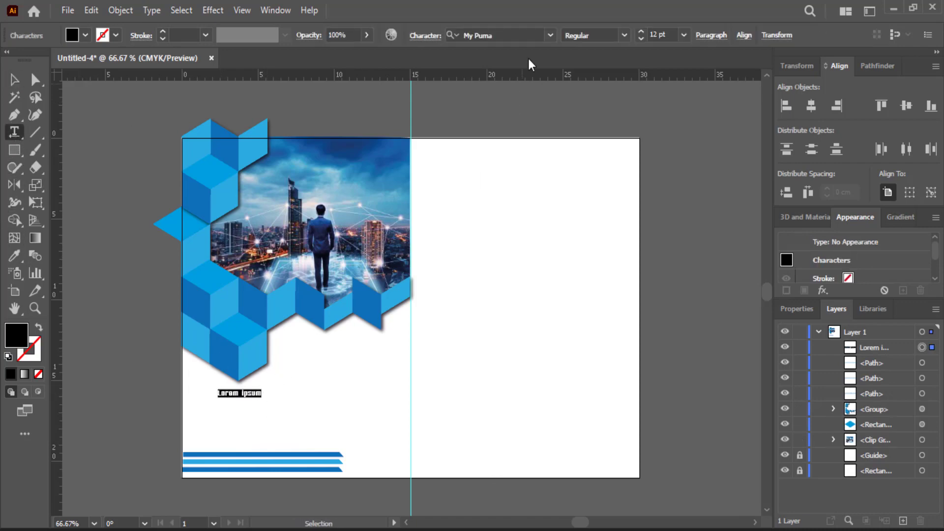
left_click(550, 36)
scroll(621, 241, "down", 15)
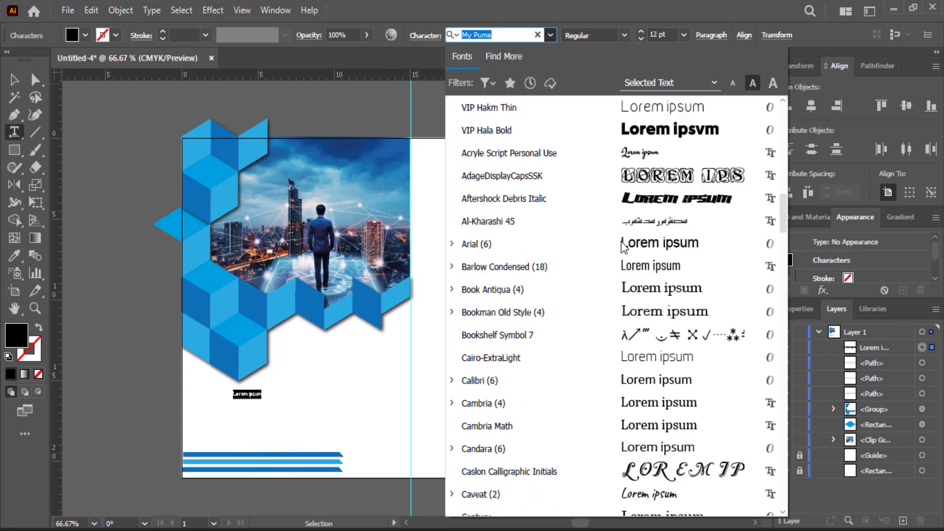
scroll(621, 242, "down", 12)
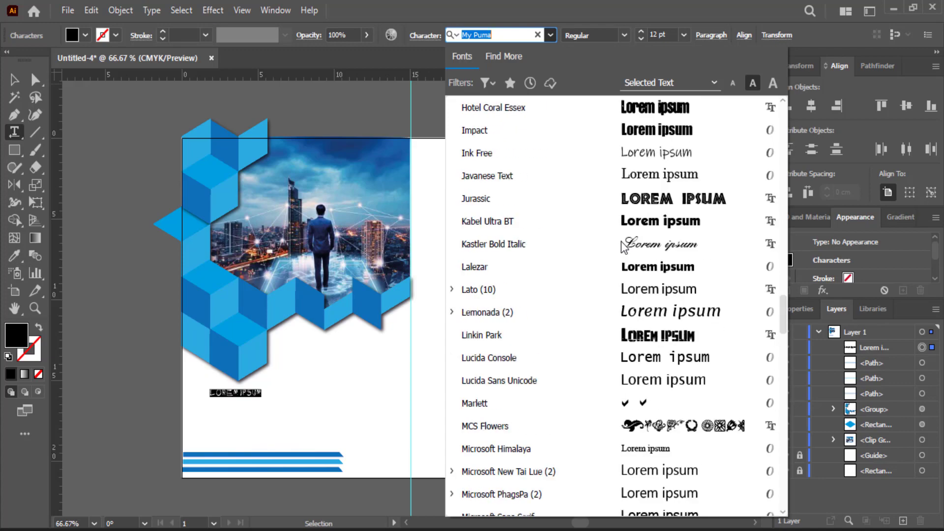
left_click_drag(782, 350, 773, 428)
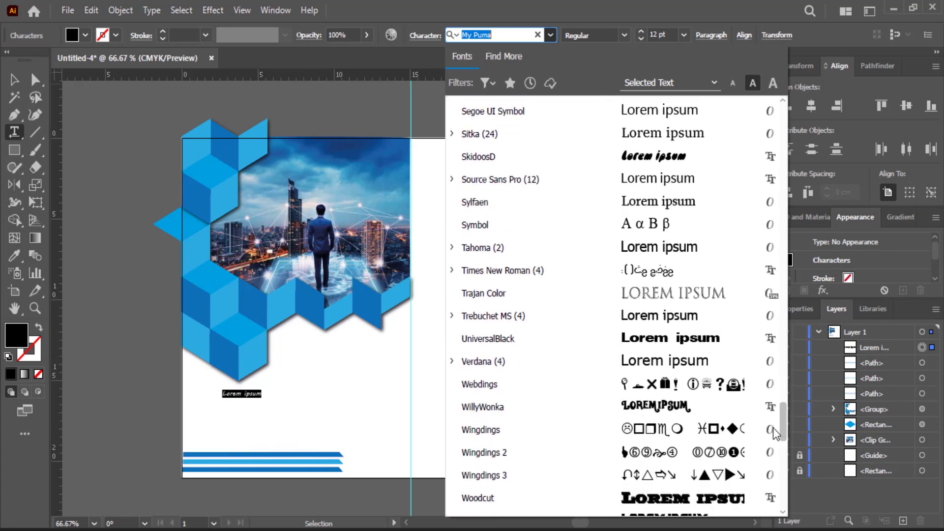
left_click(686, 341)
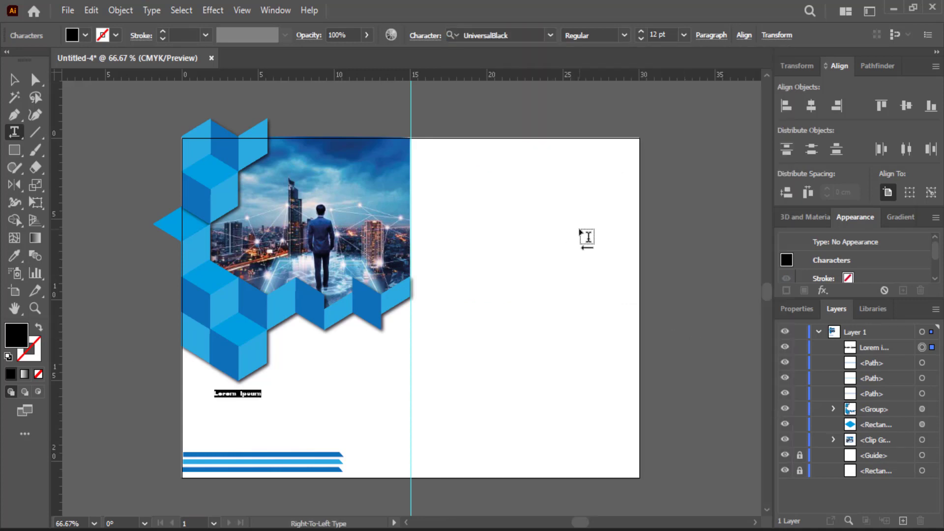
type("w")
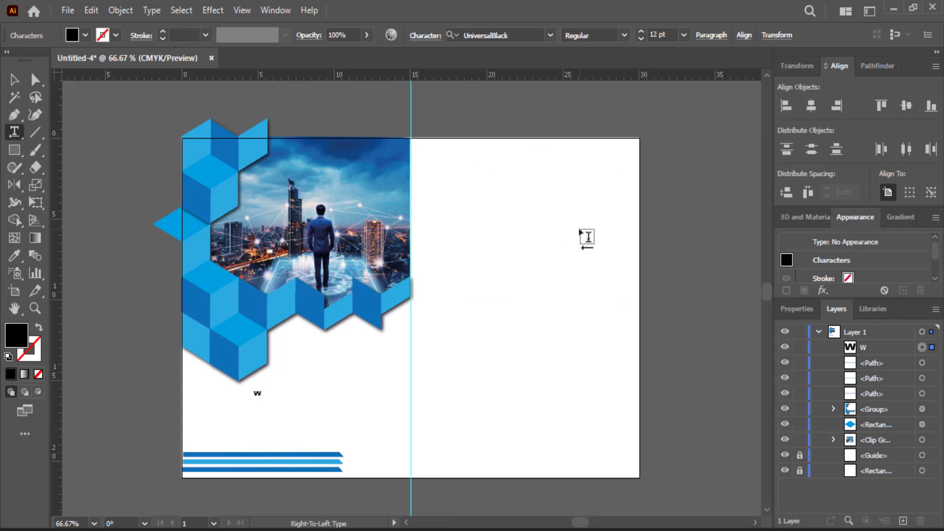
type("e make")
key("Return")
type("your business")
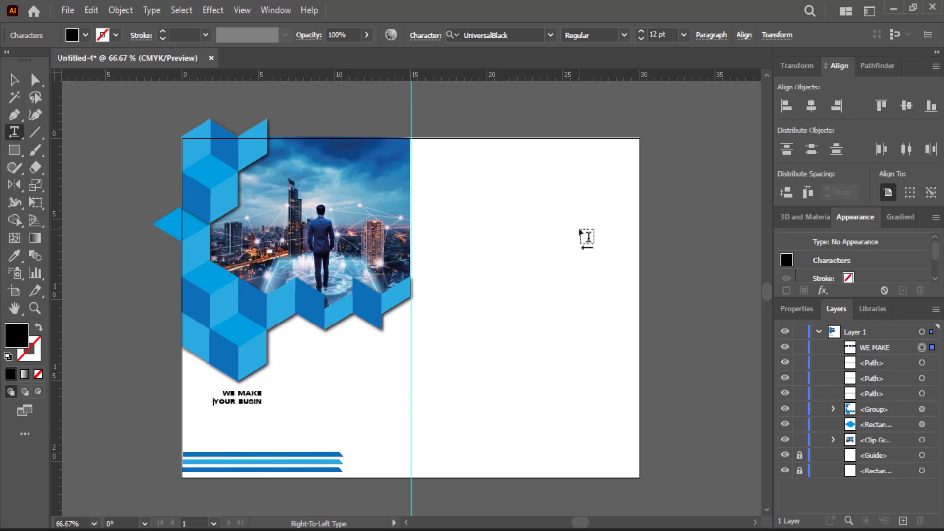
Step: Enlarge the title to about 30 pt, left-align it, and move it to the page's left edge
left_click(14, 79)
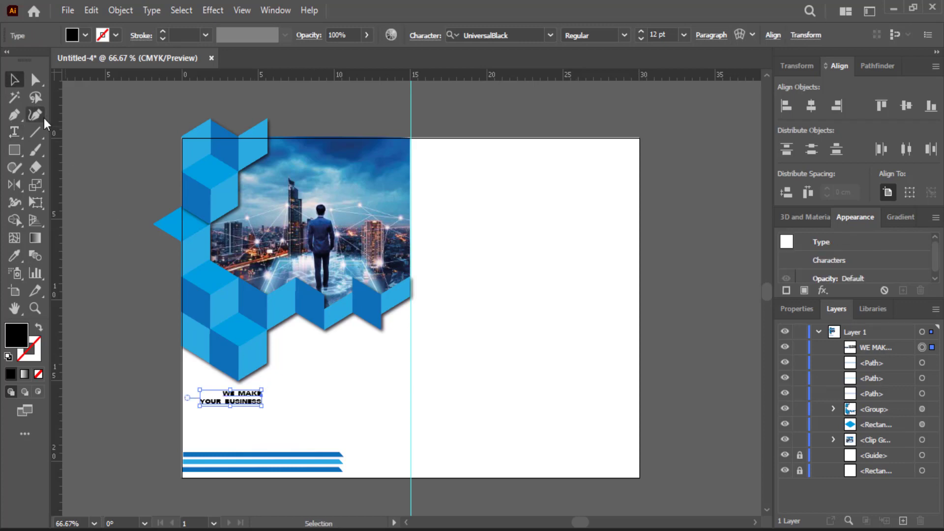
left_click_drag(260, 406, 329, 430)
left_click(712, 35)
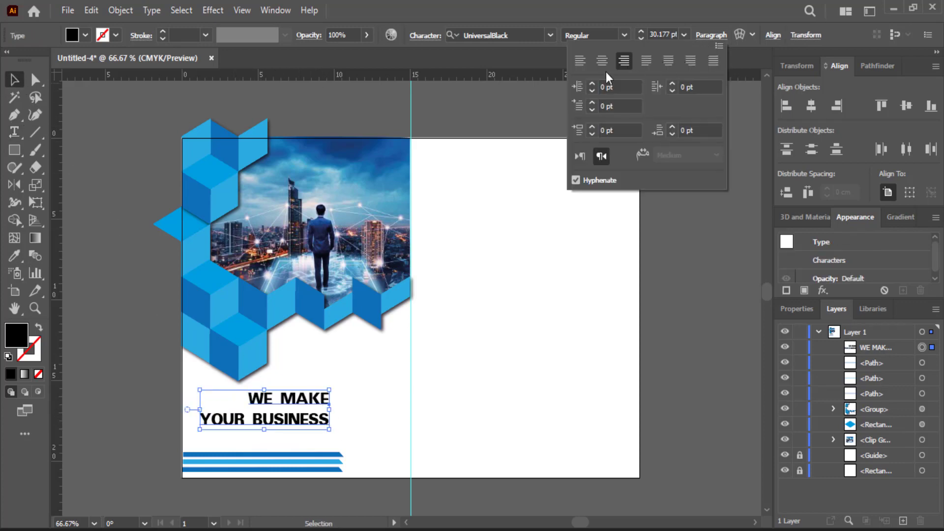
left_click(580, 63)
left_click(624, 35)
left_click(627, 36)
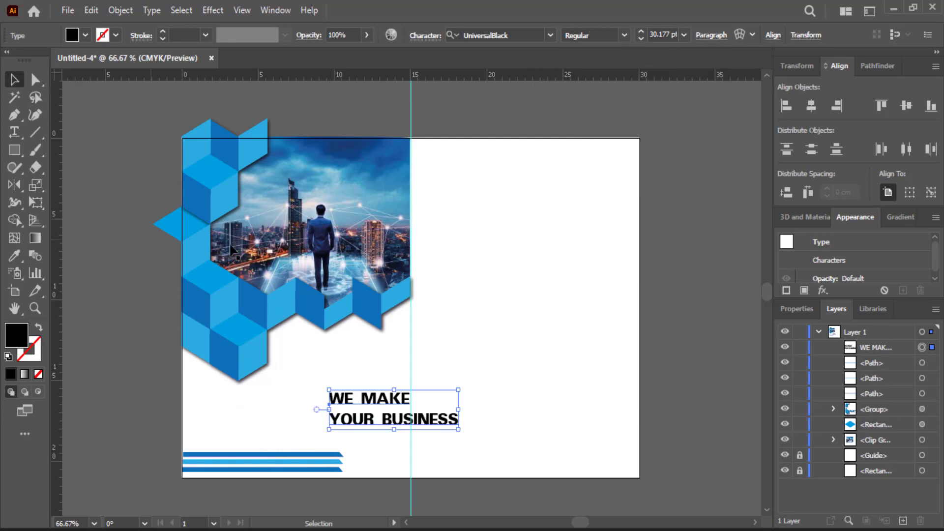
left_click_drag(382, 428, 232, 418)
Step: Colour the words YOUR BUSINESS cyan from the swatches
double_click(232, 418)
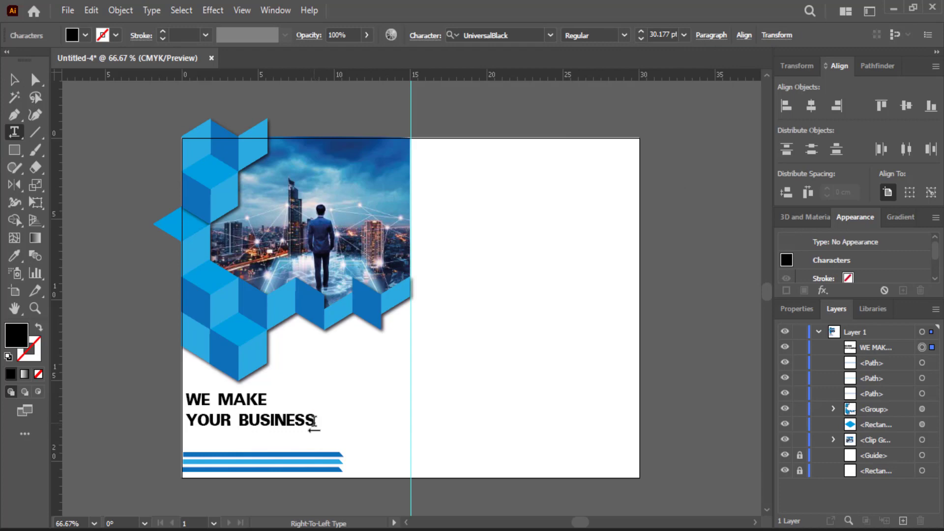
left_click_drag(315, 420, 185, 420)
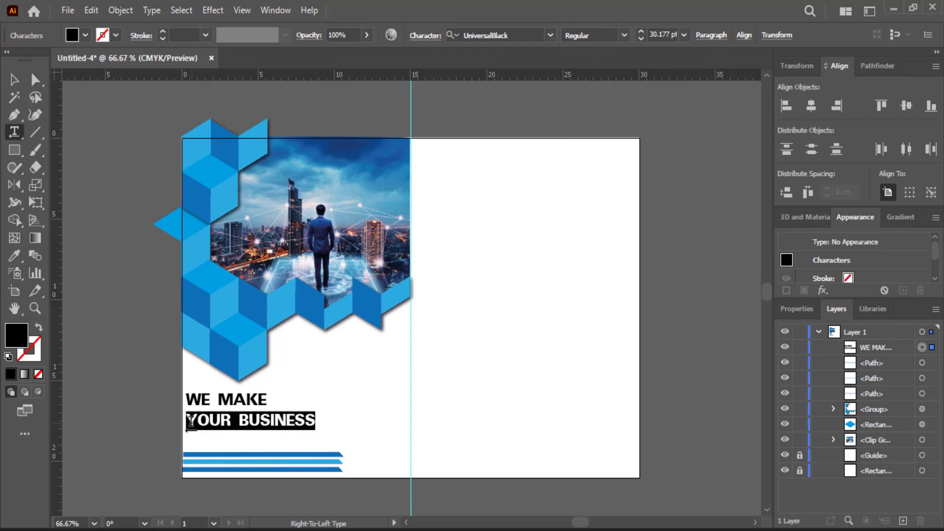
left_click(84, 36)
left_click(81, 60)
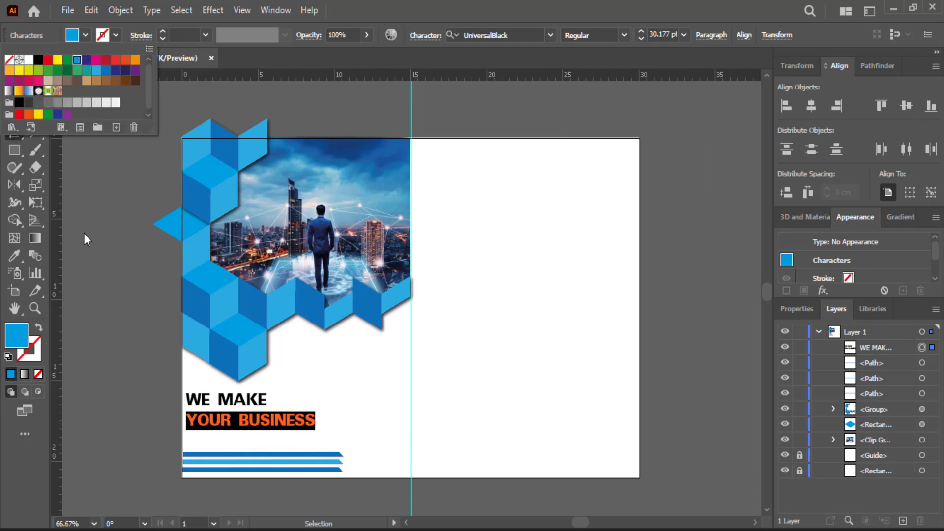
left_click(84, 230)
left_click(83, 230)
Step: Enlarge the title to about 39 pt and move it down just above the stripes
left_click(14, 80)
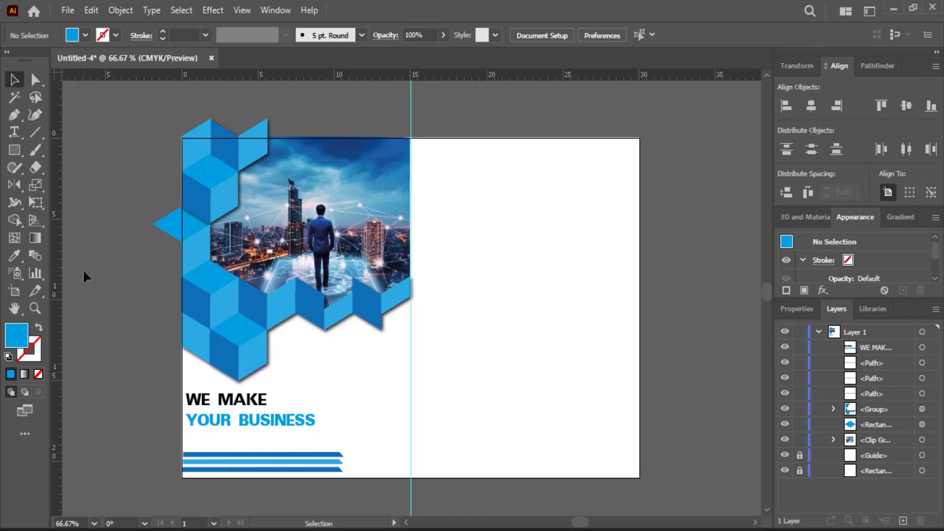
left_click(272, 429)
key("Escape")
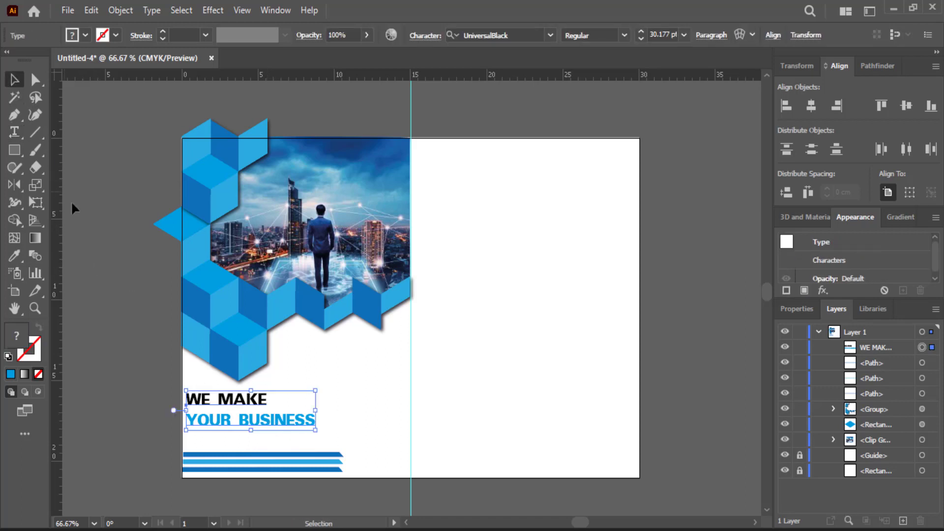
left_click_drag(317, 394, 339, 385)
left_click_drag(284, 420, 283, 437)
left_click(120, 419)
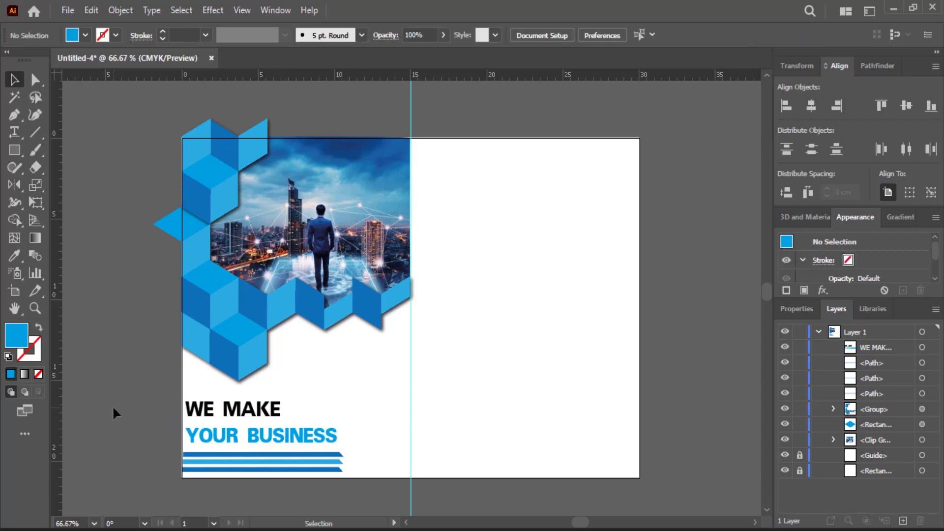
Step: Place the 222222.png M logo below the cube-framed photo and nudge it into position
left_click(68, 11)
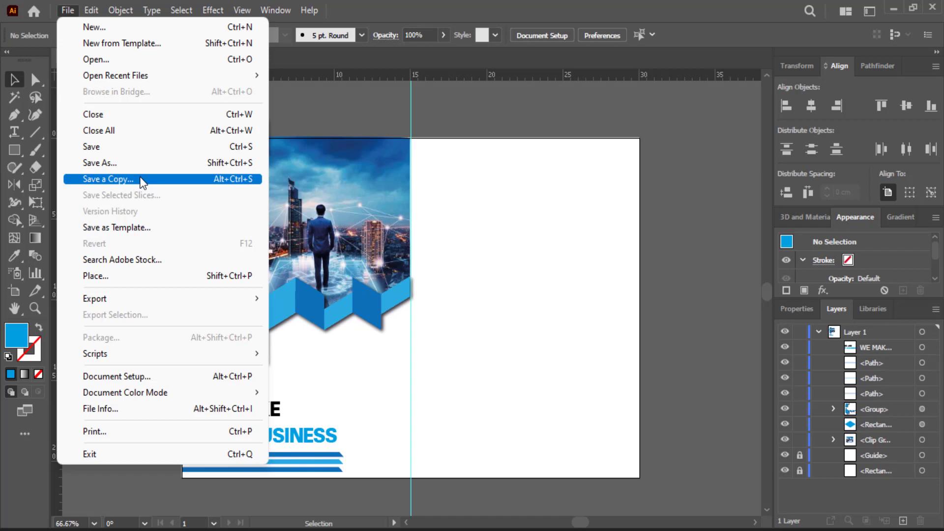
left_click(138, 276)
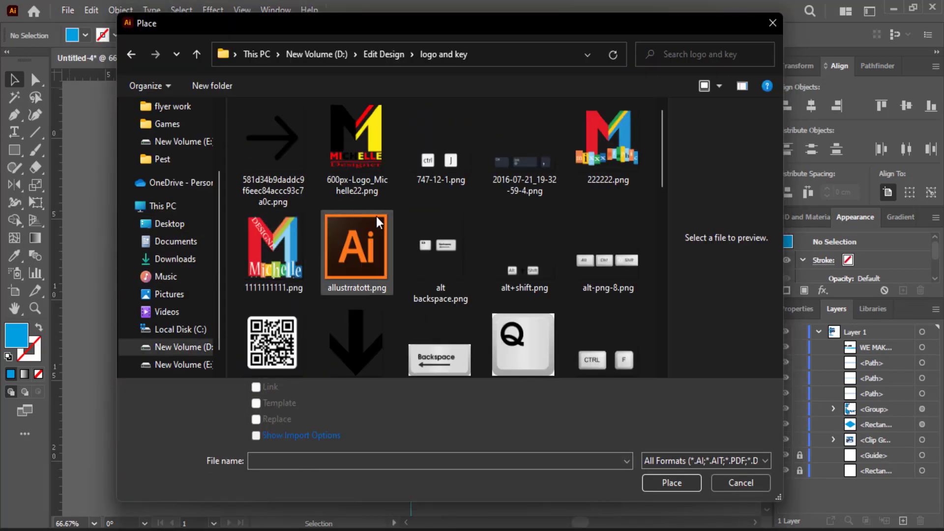
key("Escape")
left_click_drag(394, 344, 325, 392)
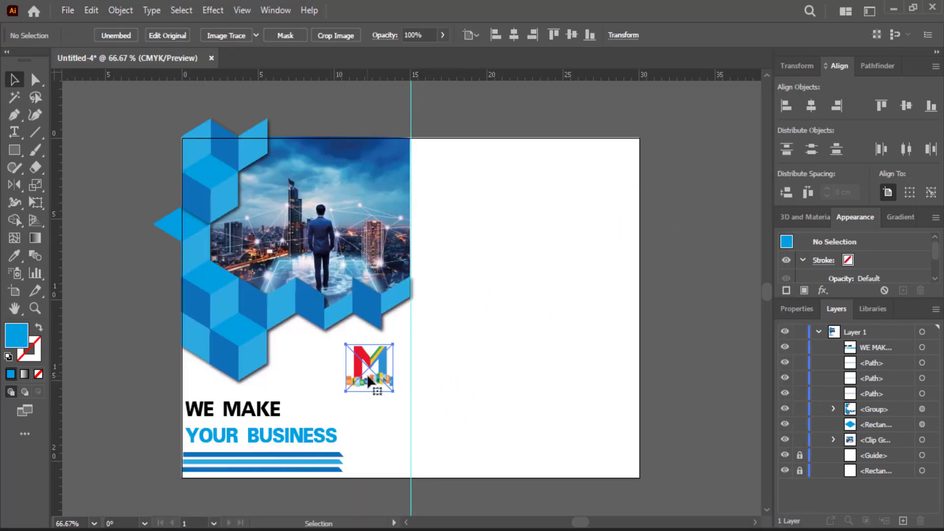
mouse_move(371, 372)
left_mouse_down()
mouse_move(360, 362)
mouse_move(382, 361)
left_mouse_up()
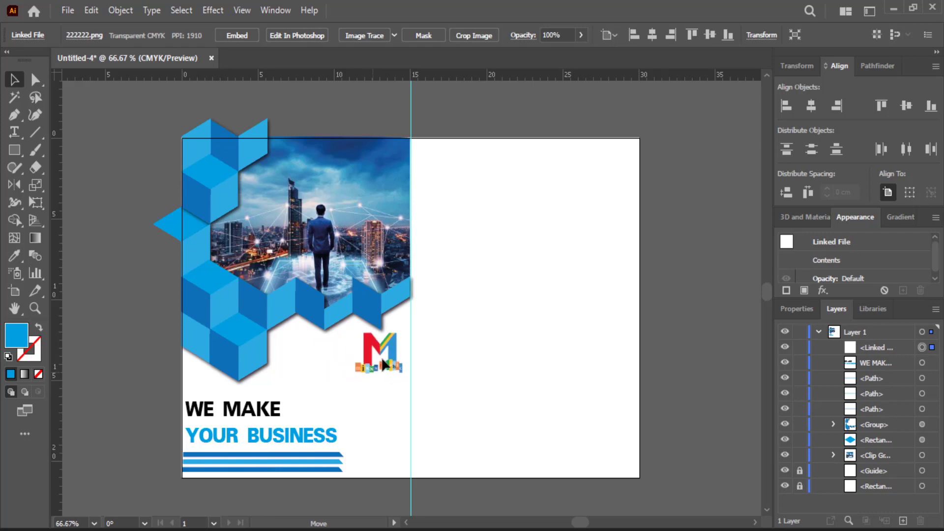
left_click(178, 375)
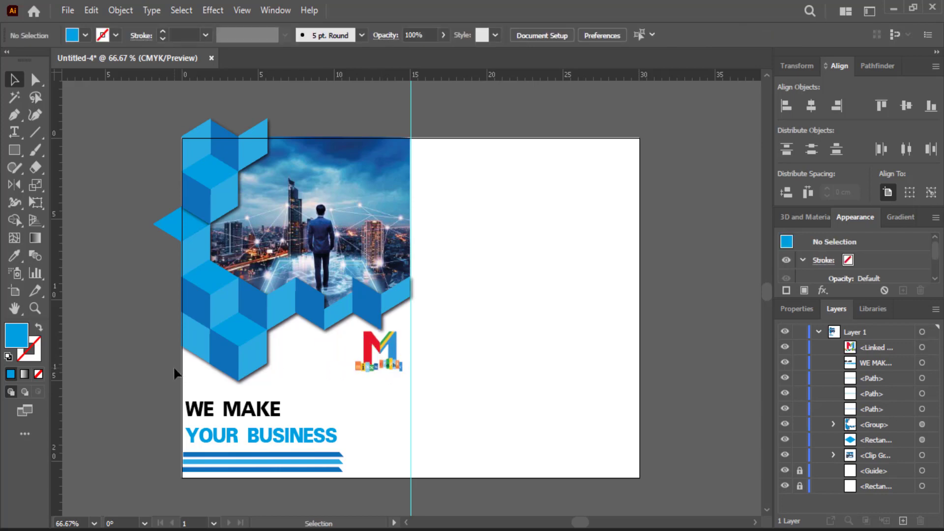
Step: Alt-drag a copy of the cube frame onto the right page and move it up to the top
left_click(243, 359)
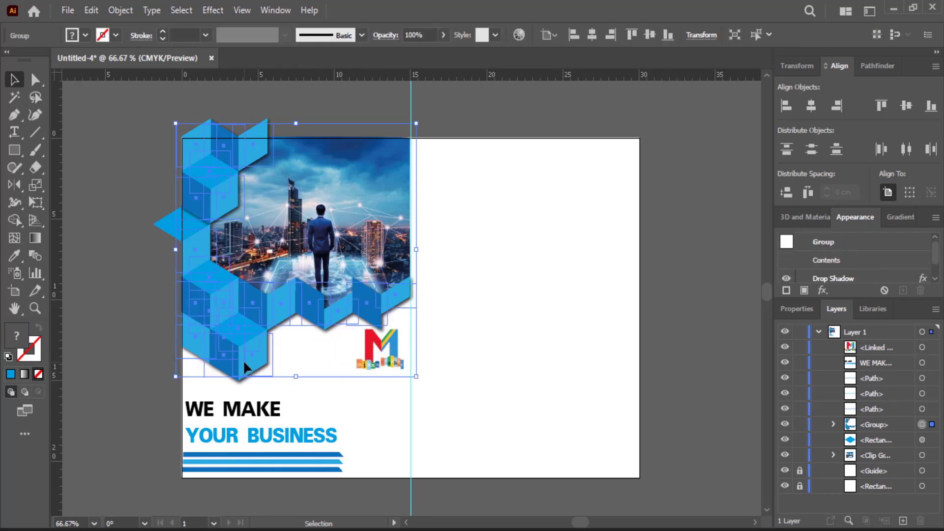
left_click_drag(243, 359, 439, 275)
scroll(529, 345, "up", 2)
left_click(158, 126)
left_click_drag(482, 326, 480, 299)
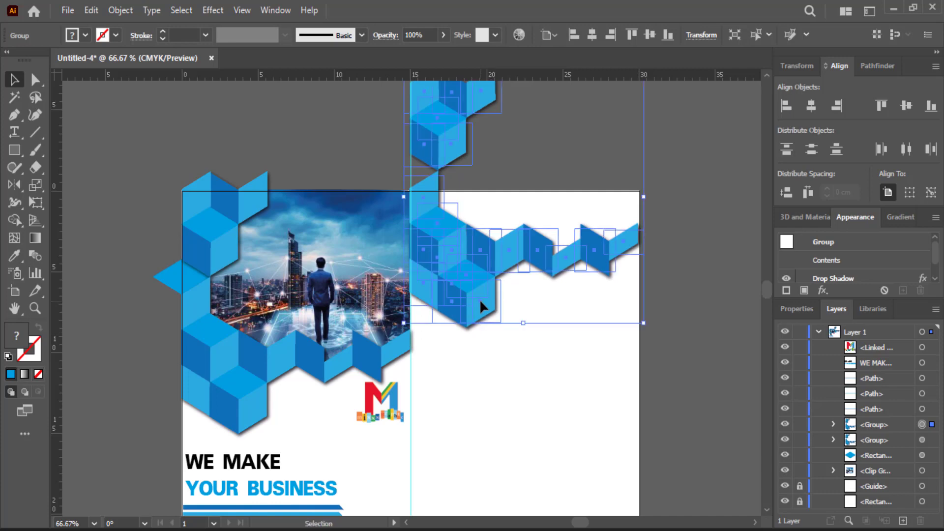
left_click(706, 314)
scroll(706, 314, "up", 2)
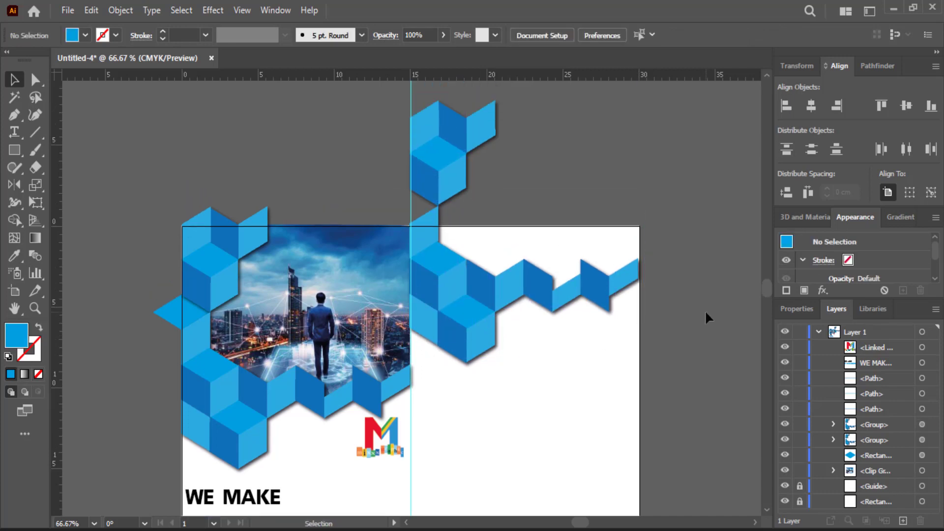
Step: Add a small black paragraph text box in a condensed bold font at the top of the right page
key("t")
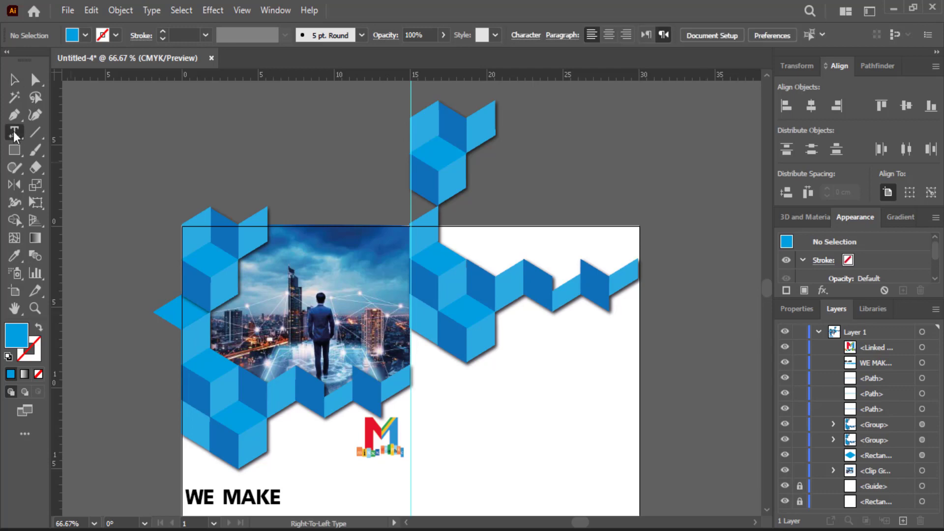
left_click_drag(617, 233, 456, 262)
left_click(551, 35)
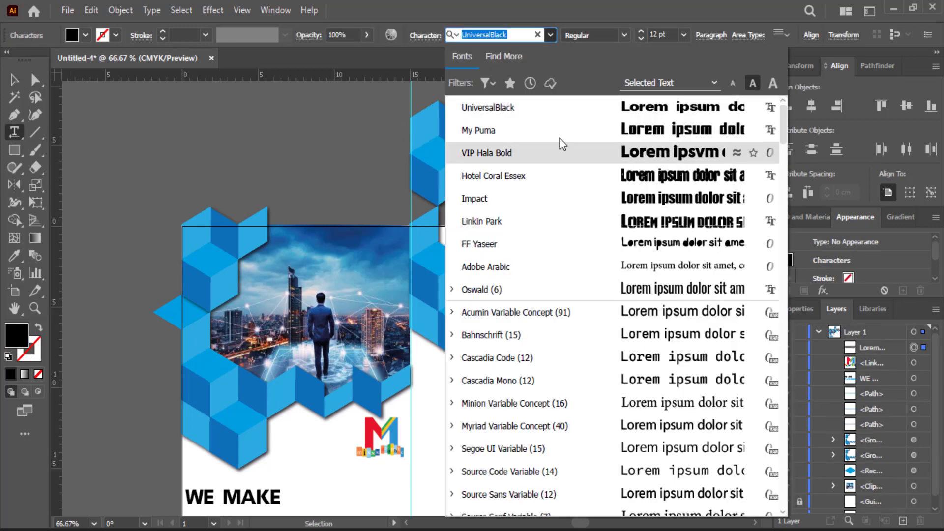
left_click(559, 176)
left_click(13, 78)
left_click_drag(511, 245, 513, 249)
left_click(87, 36)
left_click(97, 70)
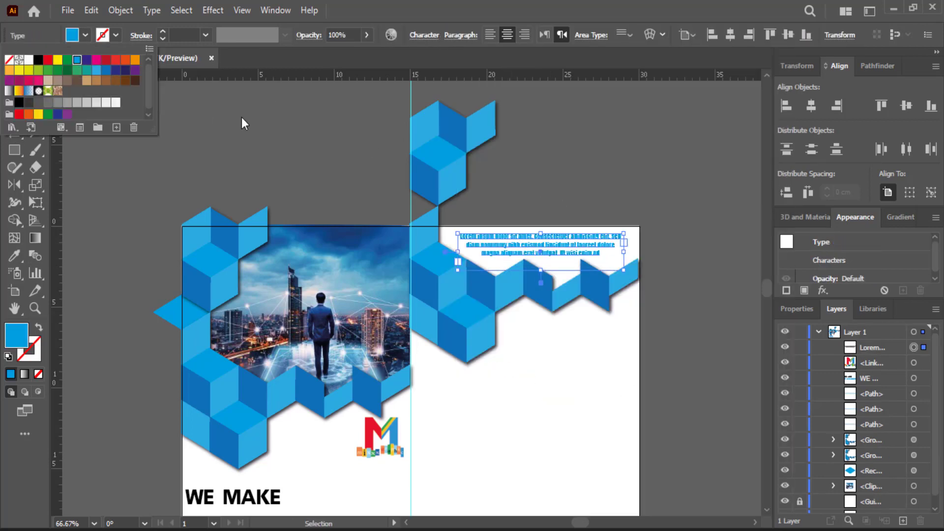
left_click(241, 117)
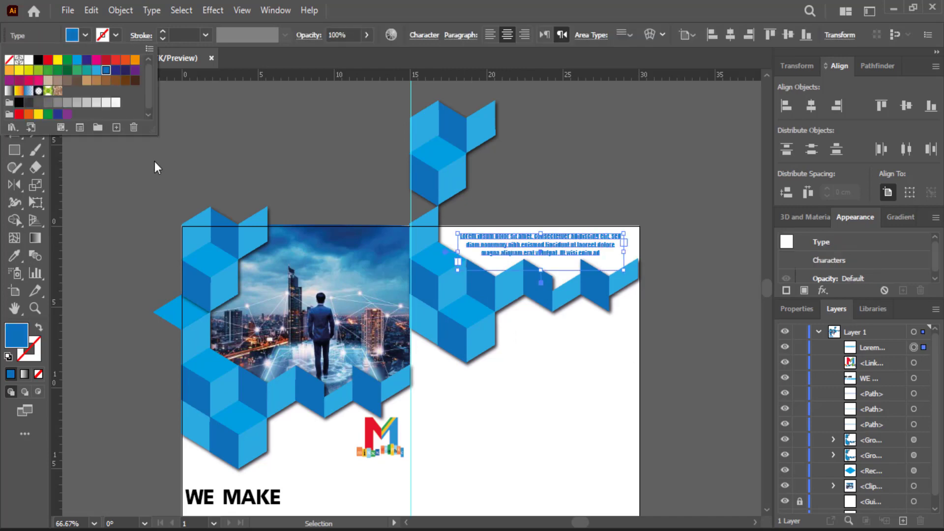
left_click(237, 104)
scroll(237, 105, "down", 3)
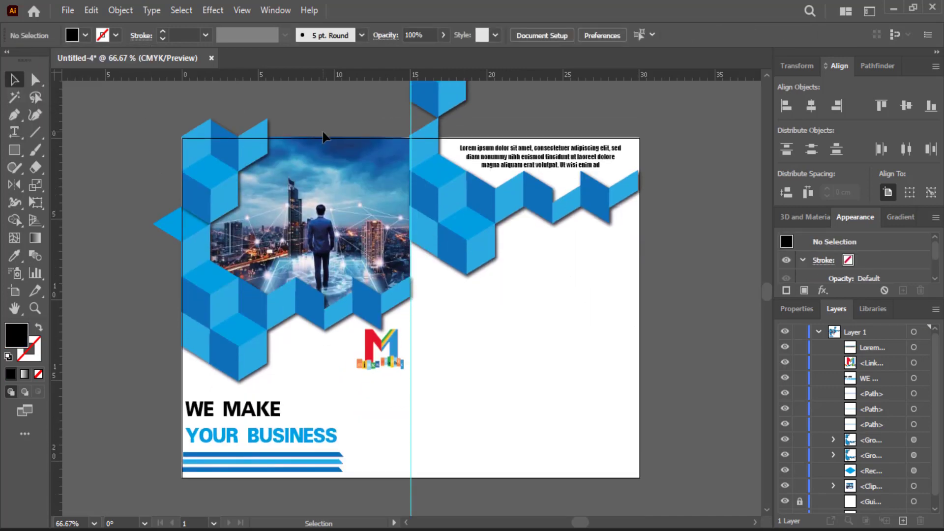
Step: Add an enlarged HEAD LINE heading in UniversalBlack and colour it blue
key("t")
left_click(421, 301)
left_click(550, 35)
left_click(473, 131)
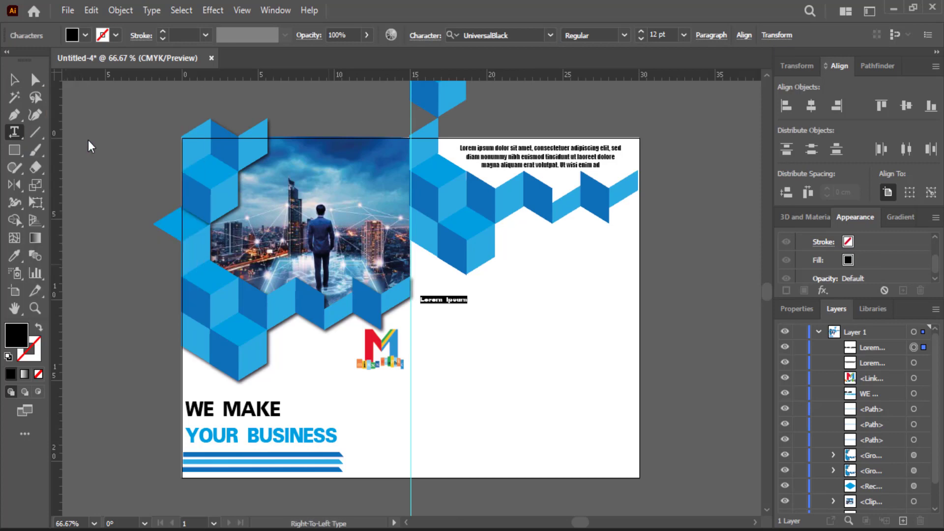
left_click_drag(466, 305, 591, 343)
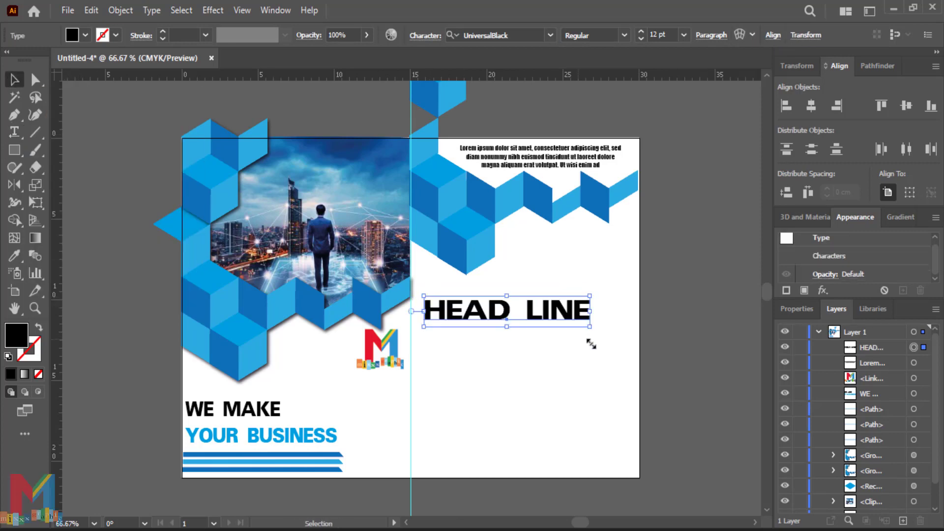
left_click_drag(512, 310, 505, 302)
left_click(85, 35)
left_click(105, 72)
left_click(456, 305)
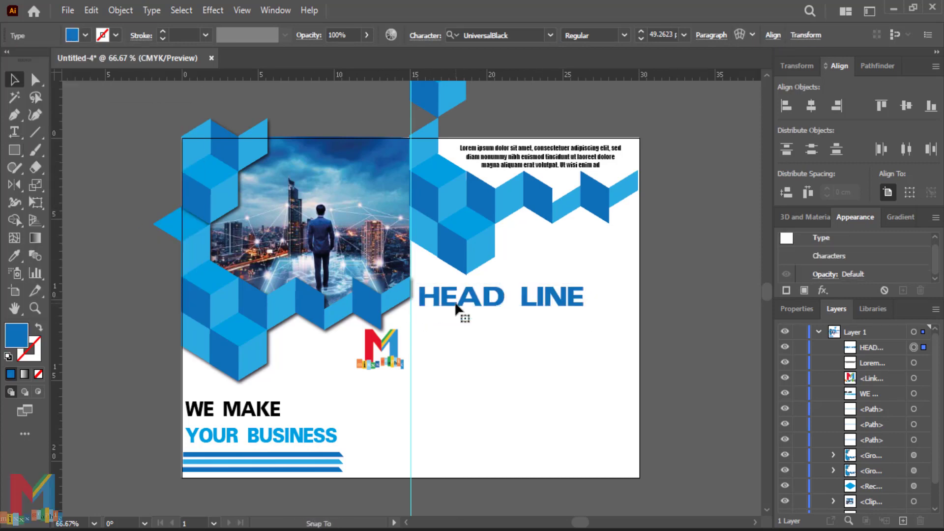
left_click(19, 132)
left_click_drag(567, 301, 504, 305)
left_click(15, 81)
Step: Add a single-line Lorem ipsum subtitle in Impact beneath HEAD LINE
left_click(15, 131)
left_click(510, 380)
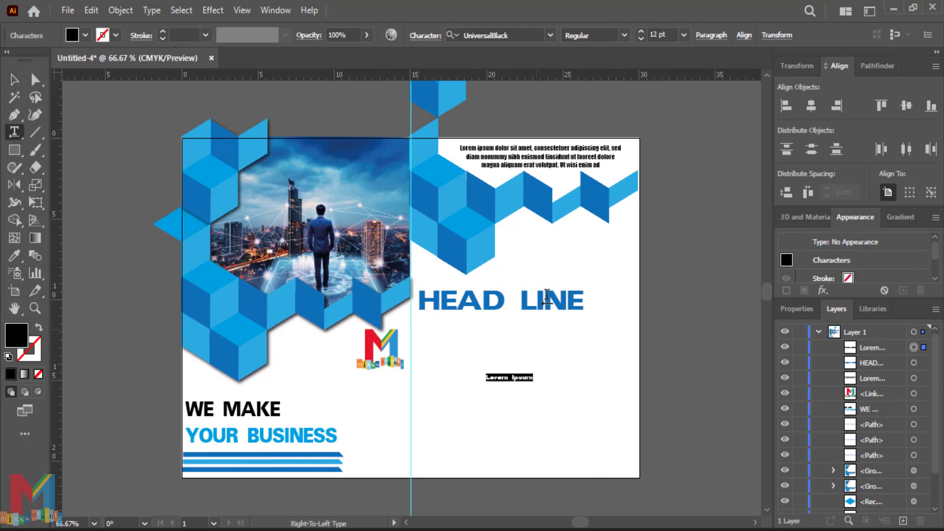
left_click_drag(567, 334, 438, 358)
key("ctrl+z")
key("ctrl+z")
mouse_move(566, 335)
left_mouse_down()
mouse_move(484, 357)
mouse_move(425, 349)
mouse_move(460, 330)
left_mouse_up()
left_click(22, 79)
double_click(459, 329)
left_click_drag(542, 329, 419, 318)
left_click(550, 36)
left_click(496, 131)
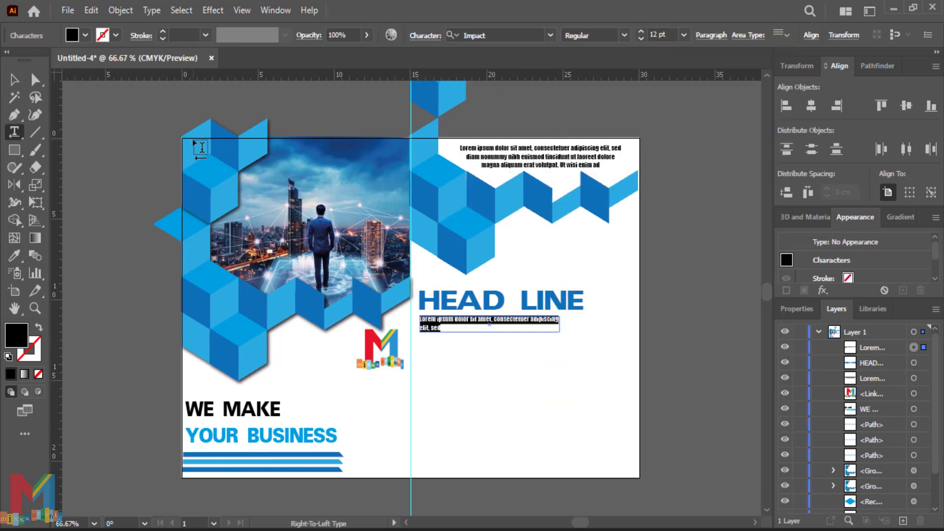
left_click(14, 80)
left_click_drag(560, 324, 589, 323)
left_click(660, 322)
scroll(495, 492, "up", 1)
scroll(475, 373, "up", 2)
left_click_drag(475, 372, 415, 349)
Step: Type 'wHAT WORK WITH US' below the subtitle, then delete it for its wrong capitalisation
key("t")
left_click(306, 332)
type("wHAT WORK")
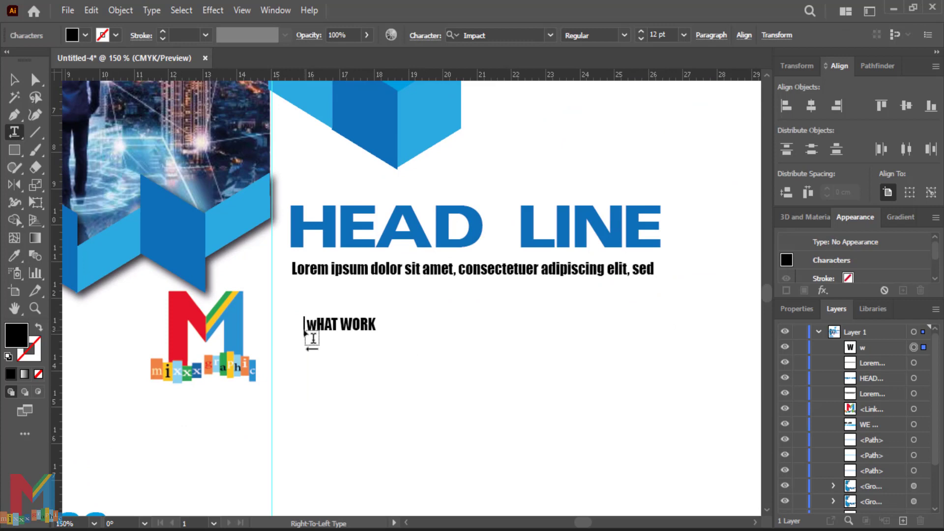
type(" WITH US?")
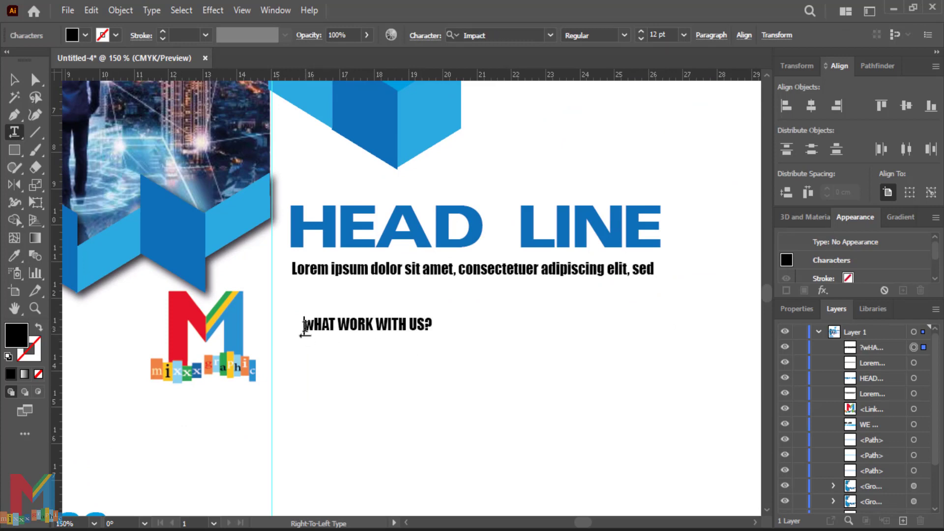
left_click(15, 79)
left_click_drag(332, 325, 324, 338)
key("Delete")
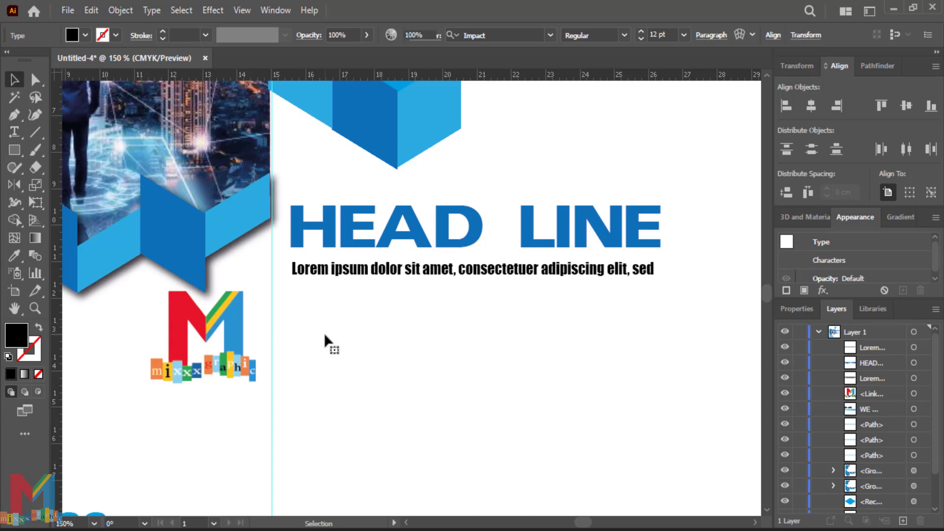
Step: Add the 'What work with us?' heading below the subtitle and colour it light blue
key("t")
left_click(298, 354)
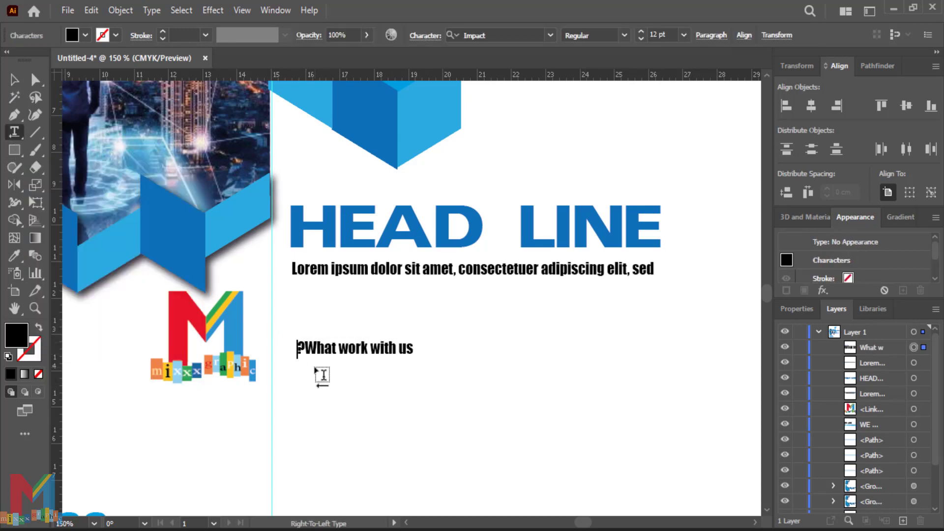
key("BackSpace")
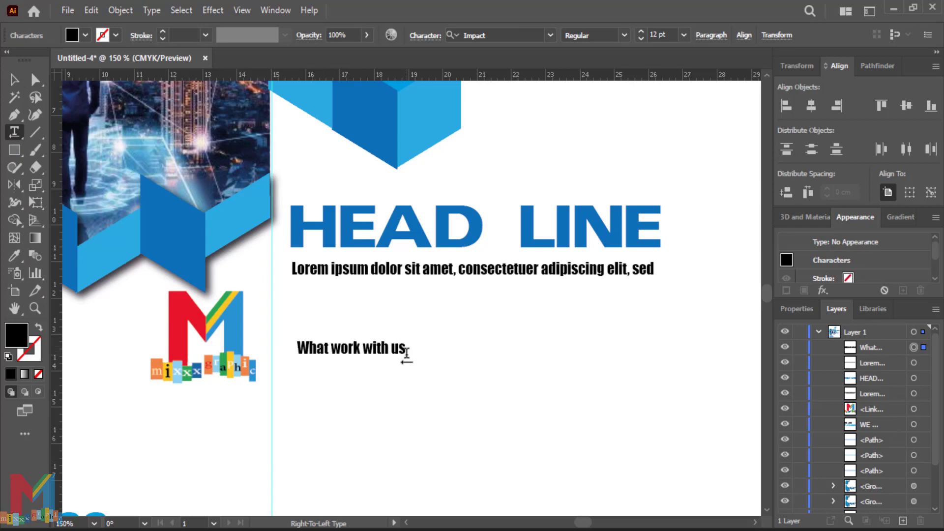
left_click(16, 81)
left_click(85, 35)
left_click(94, 73)
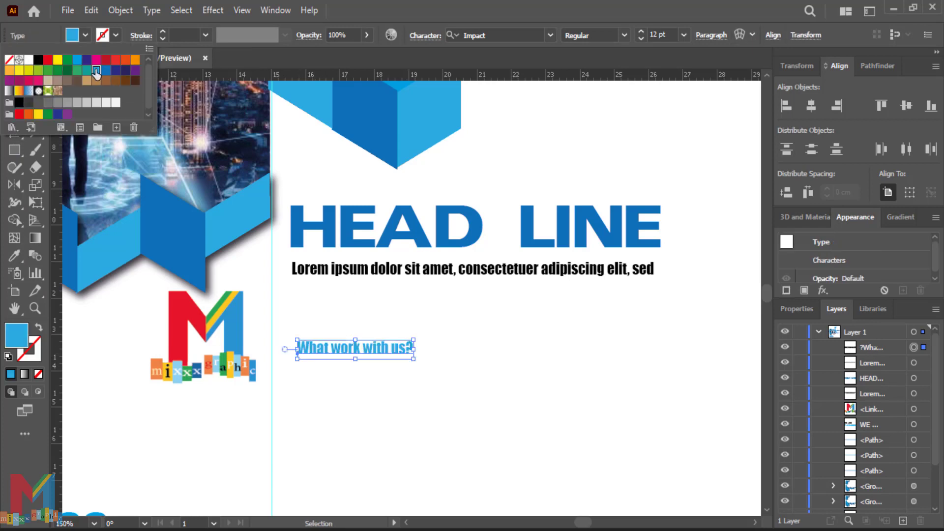
mouse_move(335, 350)
left_mouse_down()
mouse_move(325, 341)
mouse_move(324, 350)
left_mouse_up()
Step: Copy the heading to the right as 'About us?' and draw a small blue circle below
left_click_drag(419, 394, 332, 371)
left_click_drag(255, 325, 575, 322, "alt")
double_click(600, 328)
type("About us?")
left_click(15, 81)
left_click(484, 418)
left_click_drag(481, 437, 527, 394)
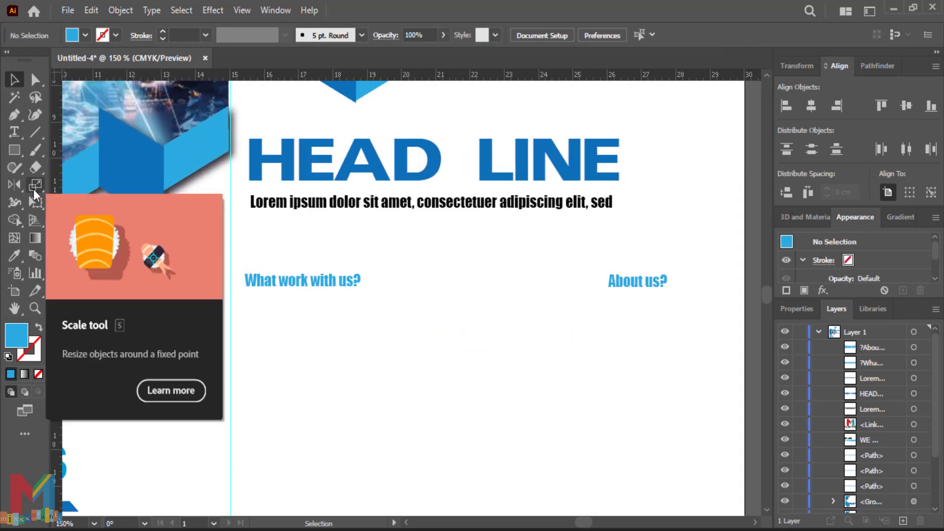
left_click_drag(15, 150, 51, 185)
left_click_drag(285, 318, 266, 340)
Step: Finish the blue circle, keeping its fill, and sketch a rough check mark on it
left_click(36, 150)
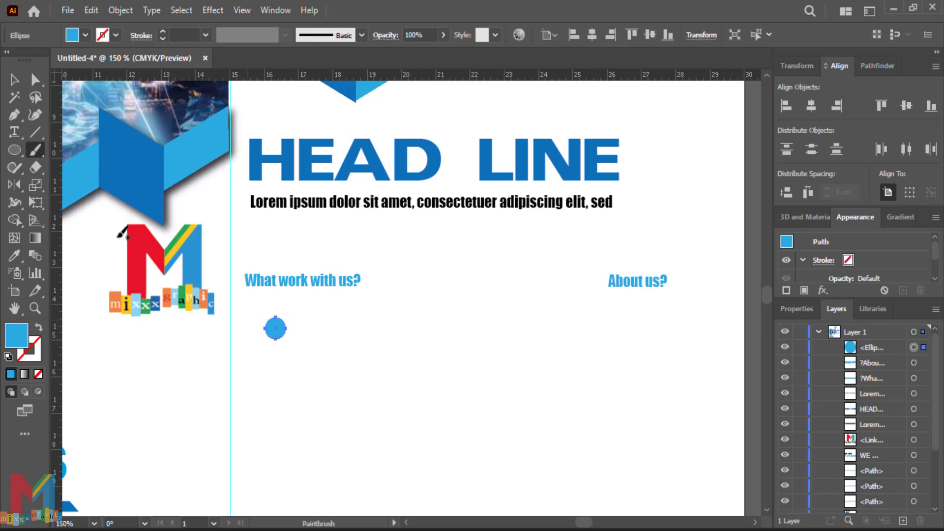
key("ctrl+plus")
key("ctrl+plus")
key("ctrl+plus")
left_click(85, 36)
left_click(9, 60)
key("ctrl+z")
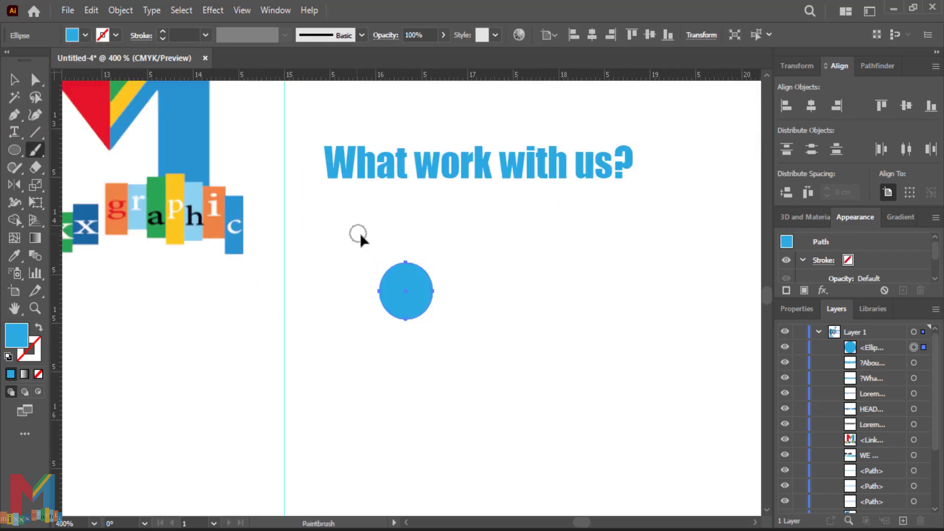
left_click_drag(391, 293, 421, 281)
Step: Draw a three-point white check mark with a tapered stroke across the circle
left_click(14, 114)
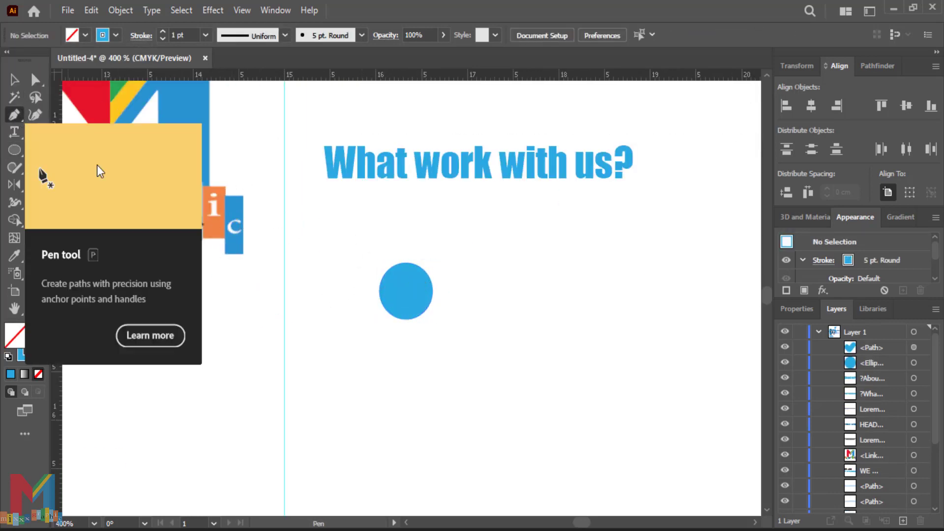
left_click(383, 291)
left_click(394, 307)
left_click(417, 270)
left_click(8, 81)
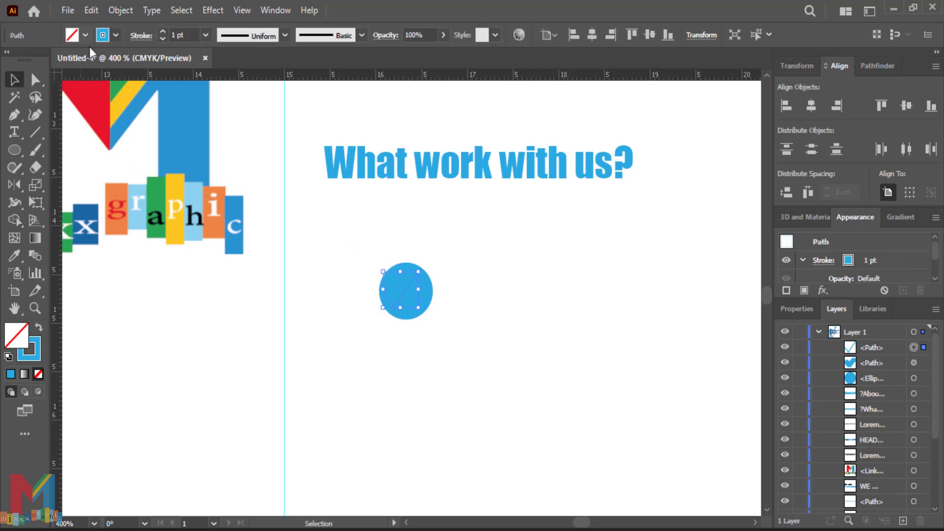
left_click(116, 35)
left_click(31, 57)
left_click(458, 220)
key("Right")
key("Down")
left_click(285, 34)
left_click(245, 147)
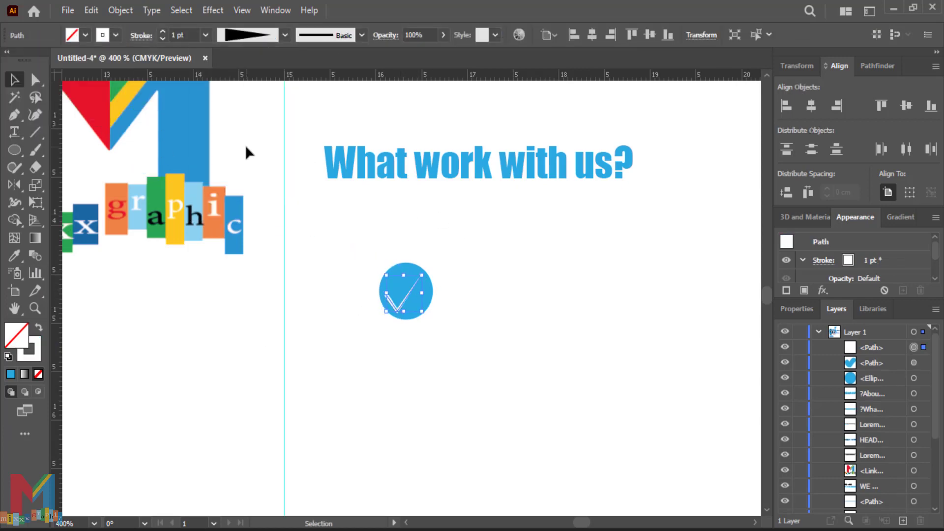
Step: Shrink the circle and check mark together and place them below the What work with us? heading
left_click_drag(454, 246, 351, 333)
left_click_drag(433, 263, 417, 280)
left_click_drag(398, 307, 327, 278)
left_click_drag(345, 290, 240, 246)
left_click_drag(224, 233, 232, 262)
Step: Turn on Smart Guides and delete the extra, misplaced checkmark copy
left_click(247, 13)
left_click(306, 485)
left_click(309, 259)
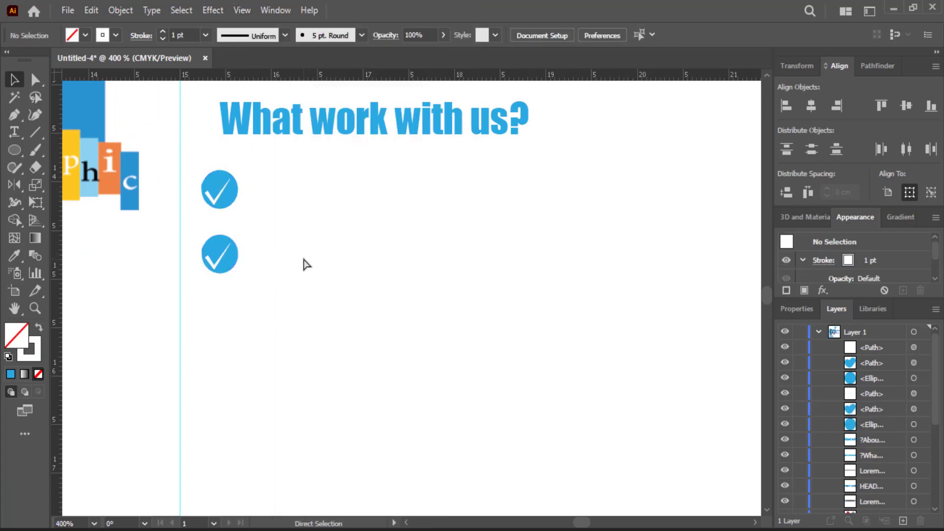
left_click_drag(266, 233, 213, 288)
key("Delete")
left_click_drag(221, 187, 222, 208)
key("ctrl+z")
Step: Duplicate the checkmark circle downward with Ctrl+D until four are stacked
left_click_drag(258, 169, 226, 262)
key("ctrl+d")
key("ctrl+d")
left_click(266, 297)
scroll(243, 300, "down", 3)
left_click(14, 135)
left_click(402, 273)
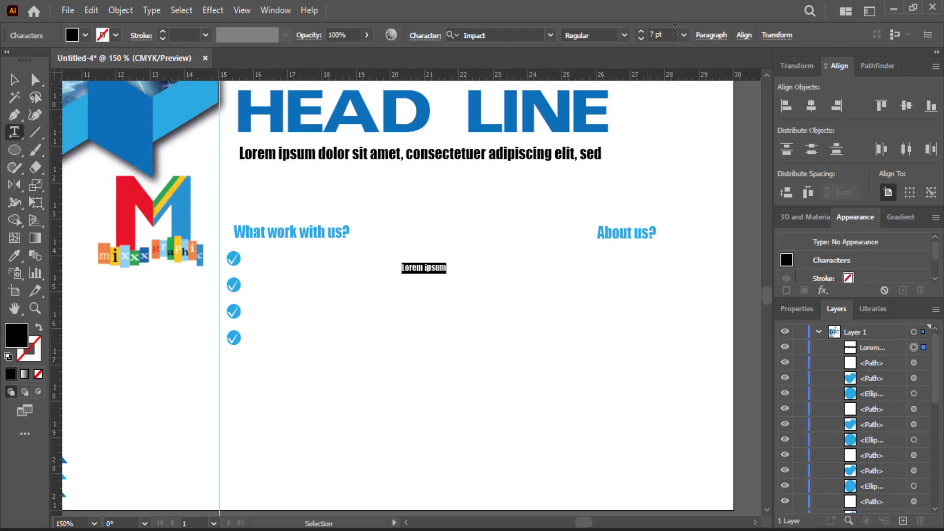
Step: Shrink a stray placeholder text to 6 pt, then delete it
left_click(672, 35)
left_click(691, 34)
key("Escape")
left_click_drag(504, 261, 374, 299)
key("Delete")
Step: Add a two-line lorem ipsum caption beside the first checkmark and copy it beside the others
left_click(14, 132)
left_click_drag(479, 250, 253, 276)
key("Escape")
left_click(318, 296)
mouse_move(322, 275)
left_mouse_down()
mouse_move(310, 265)
mouse_move(359, 267)
left_mouse_up()
left_click(341, 290)
left_click_drag(335, 256, 327, 288)
left_click_drag(326, 284, 327, 310)
left_click_drag(322, 305, 322, 331)
left_click(469, 385)
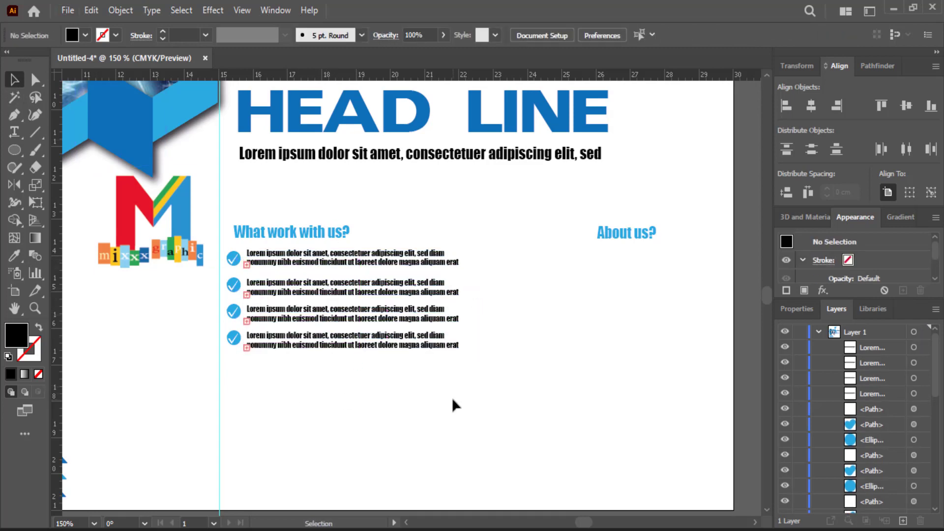
Step: Line up the About us? heading with the left-column heading
left_click_drag(503, 336, 404, 350)
key("t")
key("v")
left_click_drag(527, 246, 526, 245)
Step: Fill an area text box with a lorem ipsum paragraph under About us? and nudge it into place
left_click(11, 132)
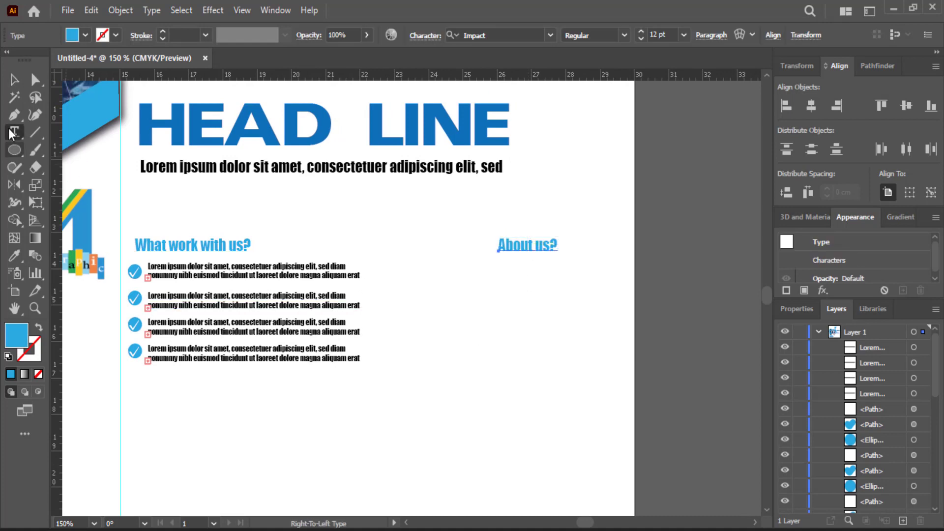
left_click_drag(613, 261, 428, 380)
key("Escape")
mouse_move(506, 329)
left_mouse_down()
mouse_move(515, 329)
mouse_move(506, 333)
left_mouse_up()
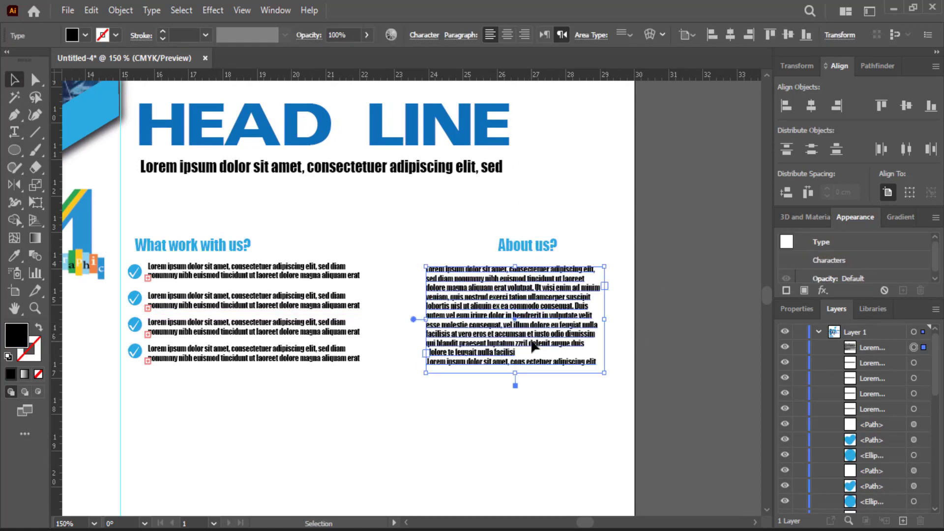
key("Up")
key("Up")
key("Up")
key("Down")
left_click(639, 354)
scroll(639, 355, "down", 1)
right_click(15, 150)
left_click(54, 151)
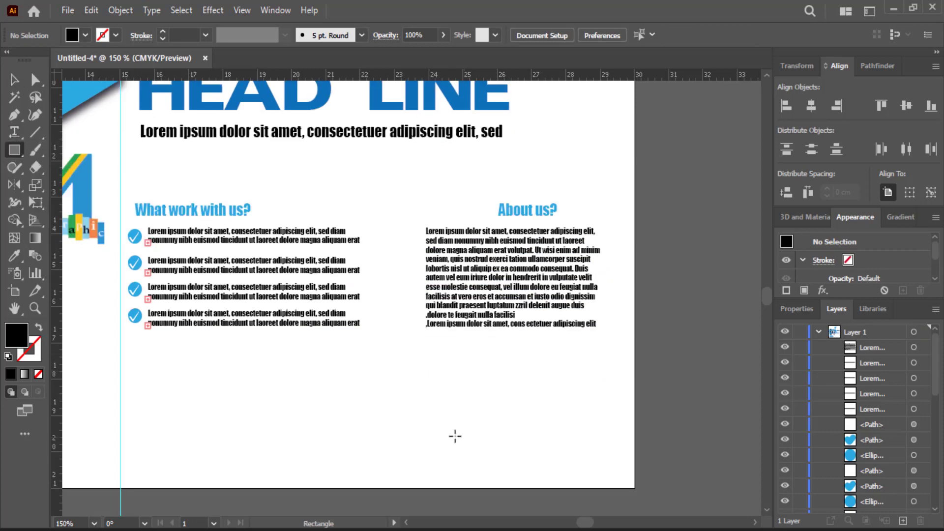
Step: Draw a thin black bar along the page bottom and split it into two bars with a gap
left_click_drag(471, 432, 121, 491)
left_click_drag(296, 433, 295, 444)
left_click(15, 80)
left_click_drag(243, 472, 629, 434)
left_click_drag(485, 427, 539, 432)
left_click(437, 428)
left_click_drag(470, 427, 446, 429)
left_click_drag(609, 433, 531, 432)
left_click_drag(437, 427, 519, 429)
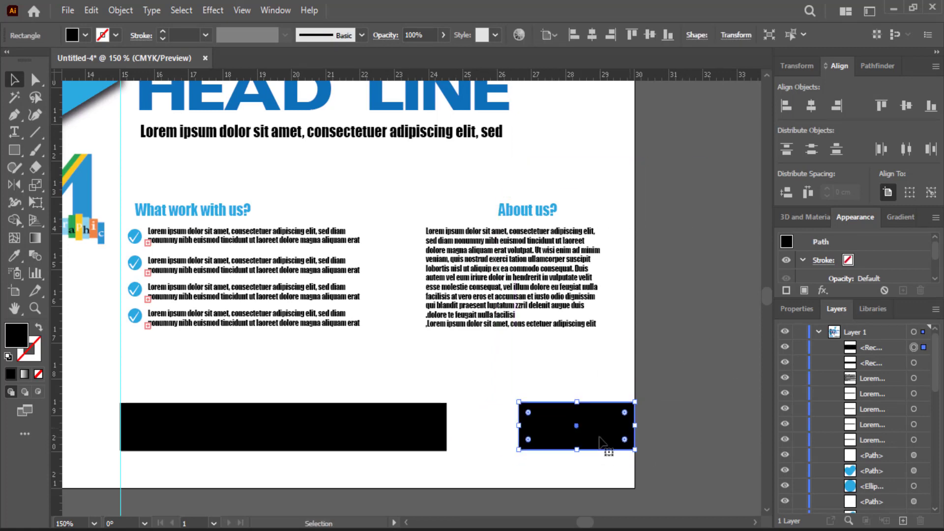
left_click(678, 414)
Step: Place the QR code image in the gap between the two black bars
left_click(68, 9)
left_click(129, 270)
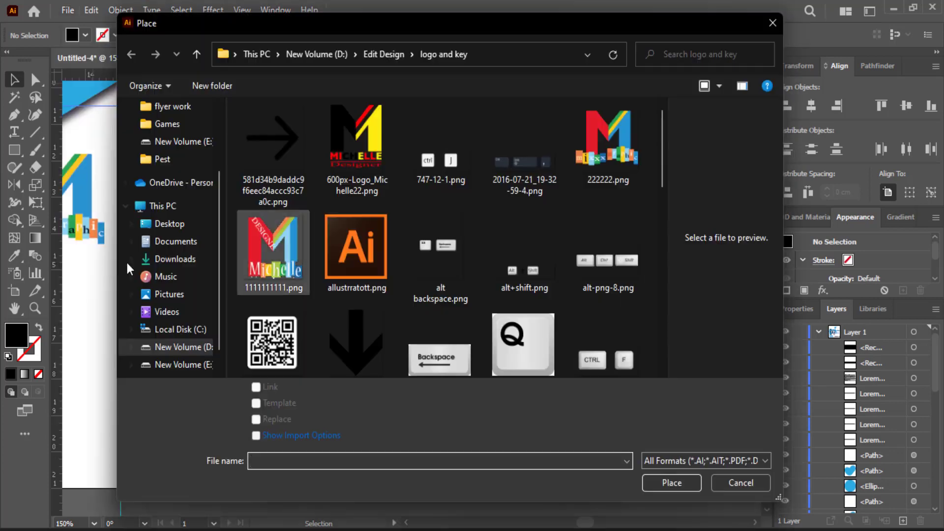
double_click(272, 342)
left_click(457, 400)
left_click(486, 365)
scroll(474, 345, "down", 1)
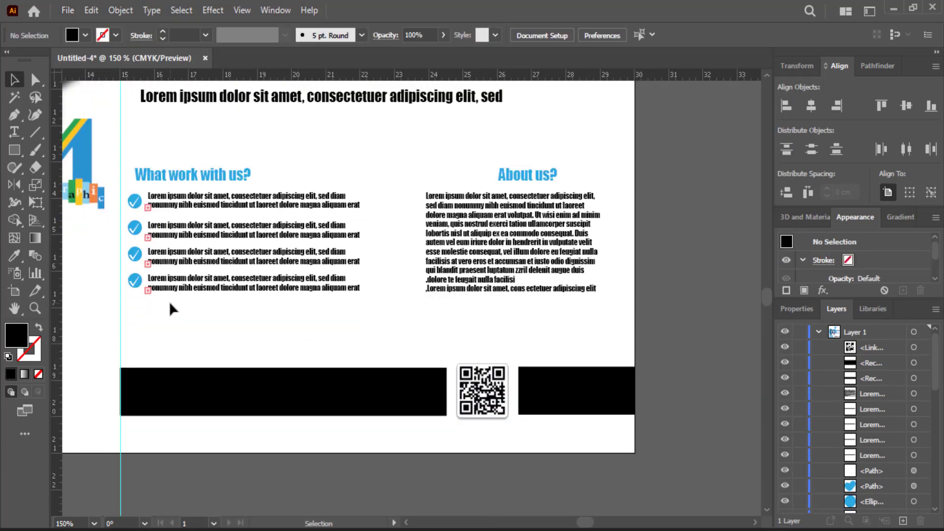
Step: Enlarge the checklist and About us? columns slightly and move both down
left_click_drag(363, 172, 140, 295)
left_click_drag(376, 296, 395, 337)
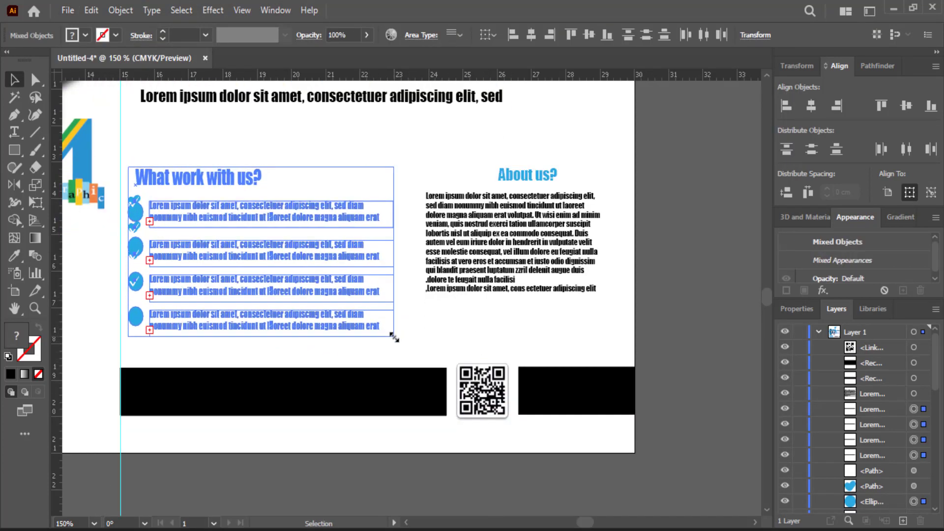
key("ctrl+z")
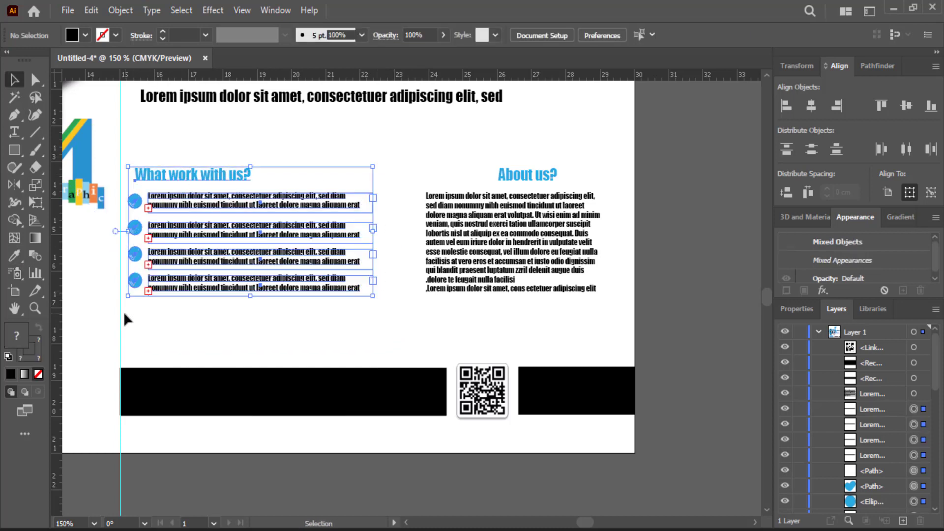
left_click_drag(373, 296, 402, 328)
left_click_drag(254, 285, 255, 304)
left_click(451, 270)
left_click_drag(604, 299, 625, 333)
left_click_drag(542, 284, 543, 305)
left_click(658, 300)
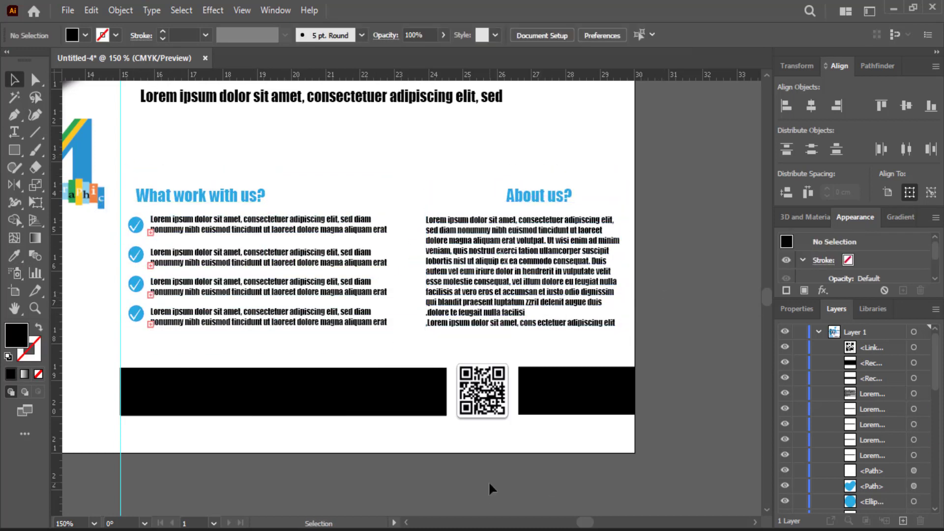
Step: Add a text line with the phone number on the left black bar
left_click(15, 132)
left_click(85, 36)
left_click(77, 70)
left_click(196, 394)
left_click(184, 380)
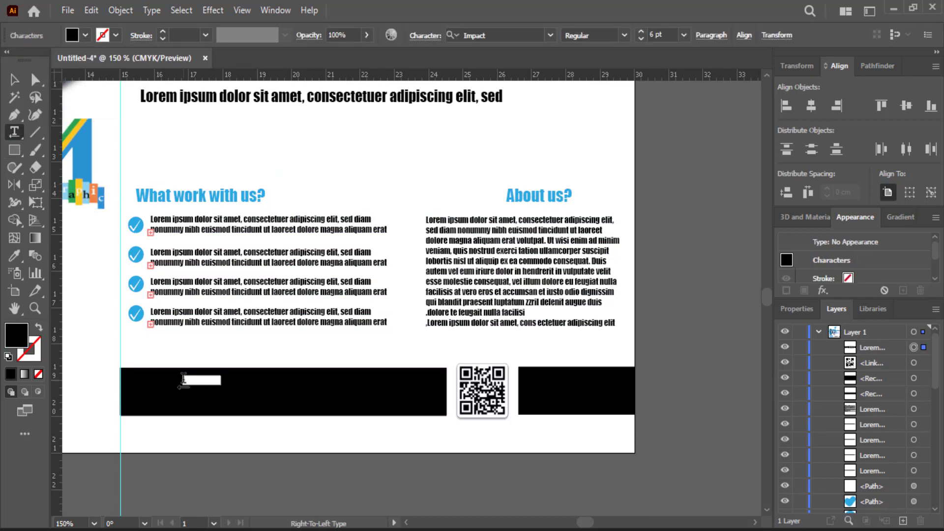
key("ctrl+z")
key("ctrl+z")
left_click(173, 381)
left_click(85, 36)
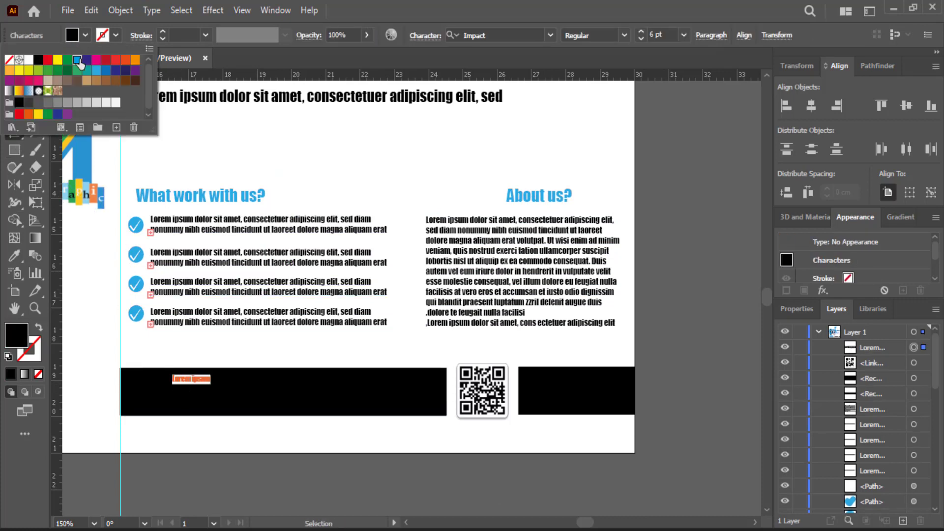
left_click(77, 69)
left_click(196, 334)
type("1122332455666")
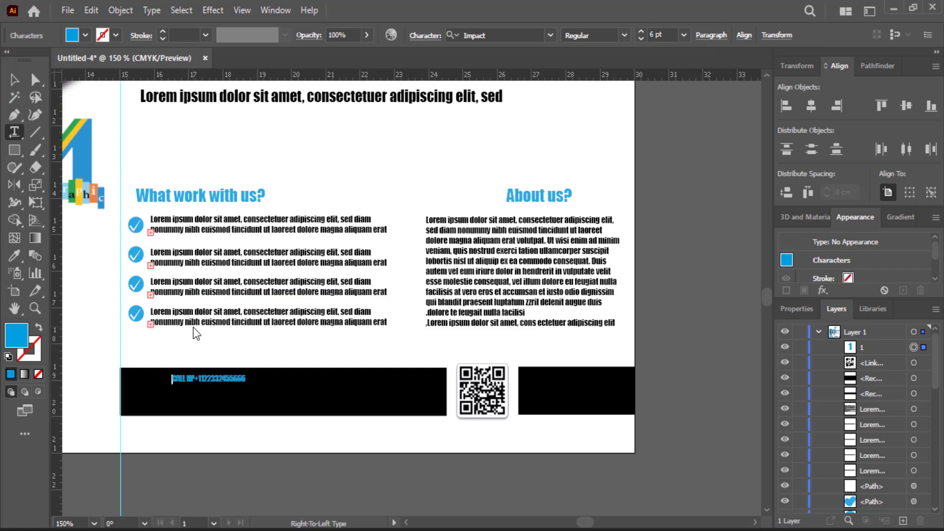
Step: Move the phone line to the bar's left end and make it white
left_click(19, 83)
left_click_drag(206, 381, 166, 386)
left_click(85, 35)
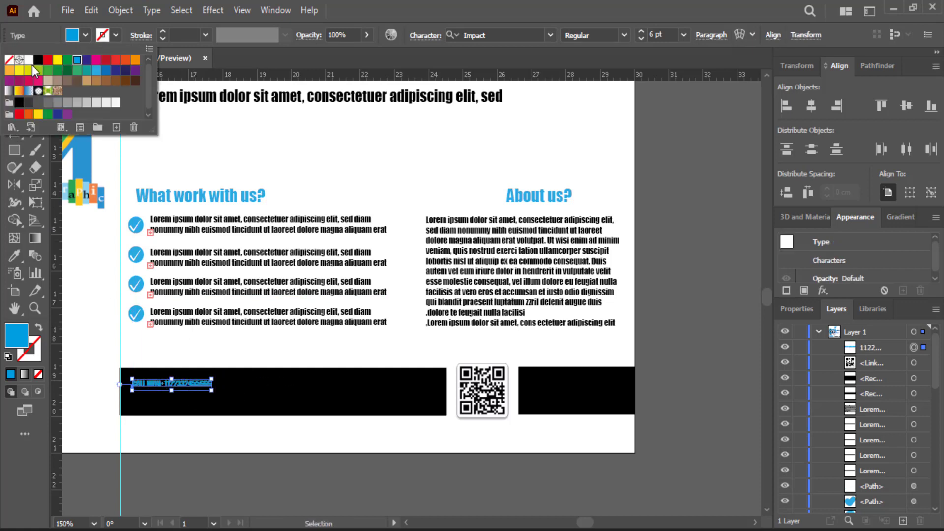
left_click(26, 58)
left_click(223, 433)
left_click(224, 432)
Step: Try adding a second white text line on the bar, then delete the stray W text
left_click(14, 132)
left_click(173, 400)
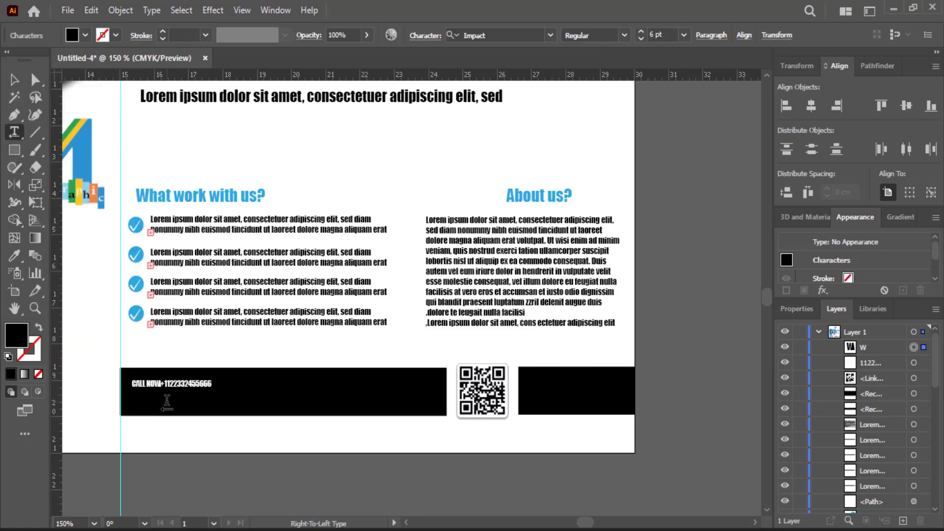
left_click(85, 36)
left_click(29, 60)
left_click(15, 80)
left_click(225, 429)
left_click(15, 132)
left_click(187, 403)
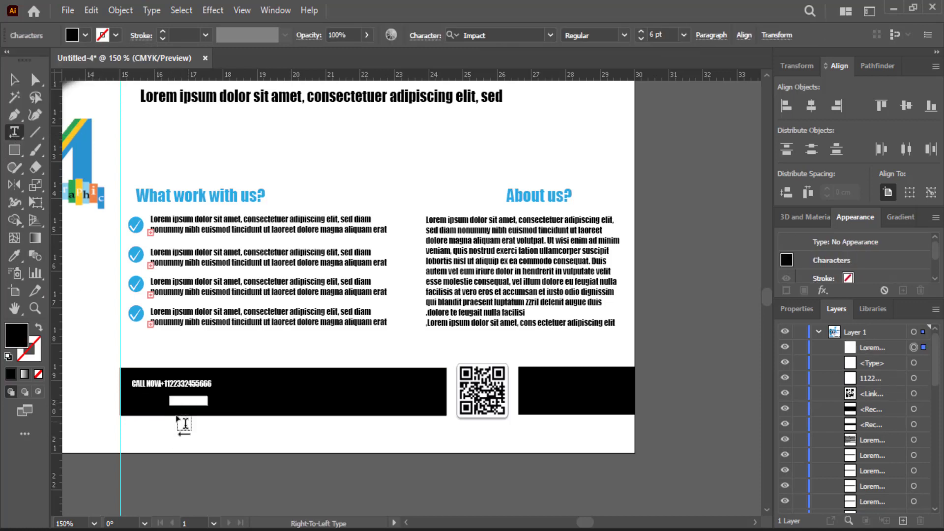
type("W")
left_click(85, 35)
left_click(29, 59)
left_click(179, 402)
left_click(14, 81)
key("Delete")
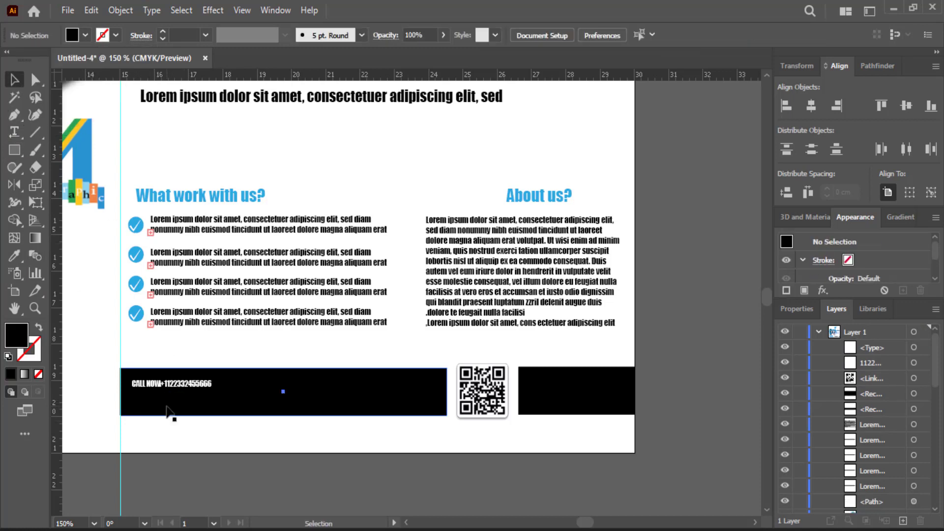
left_click(170, 412)
left_click(14, 132)
left_click(86, 35)
left_click(29, 59)
left_click(170, 376)
key("ctrl+z")
left_click(172, 401)
left_click(85, 35)
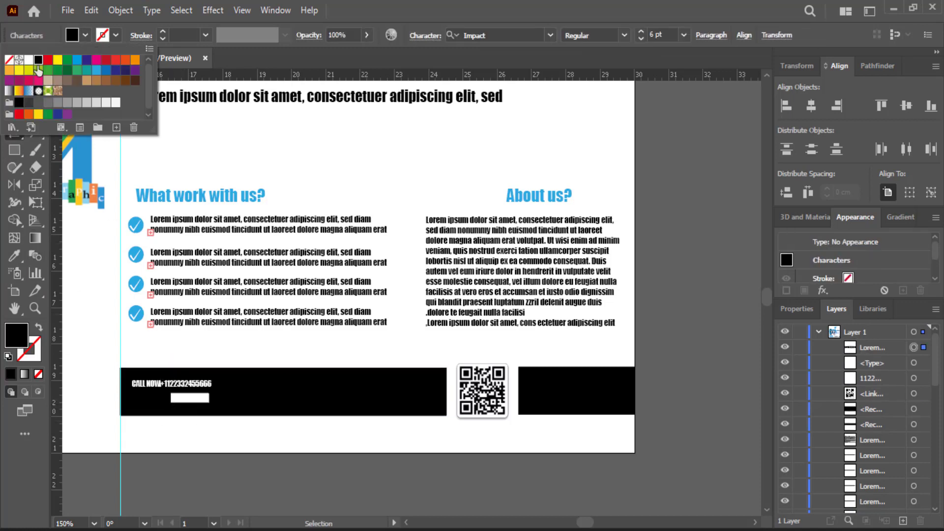
left_click(28, 60)
left_click(195, 456)
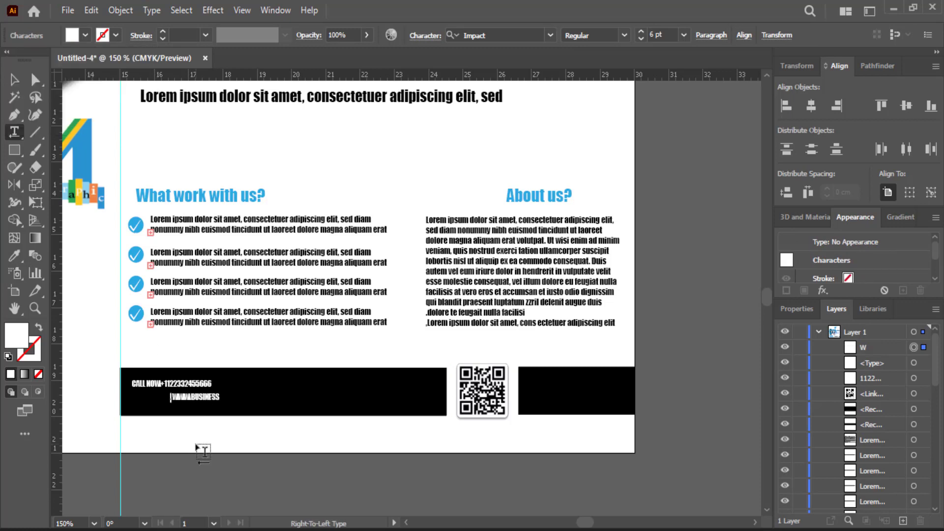
left_click(14, 80)
left_click_drag(205, 398, 201, 519)
left_click(185, 467)
key("ctrl+minus")
key("ctrl+minus")
key("ctrl+minus")
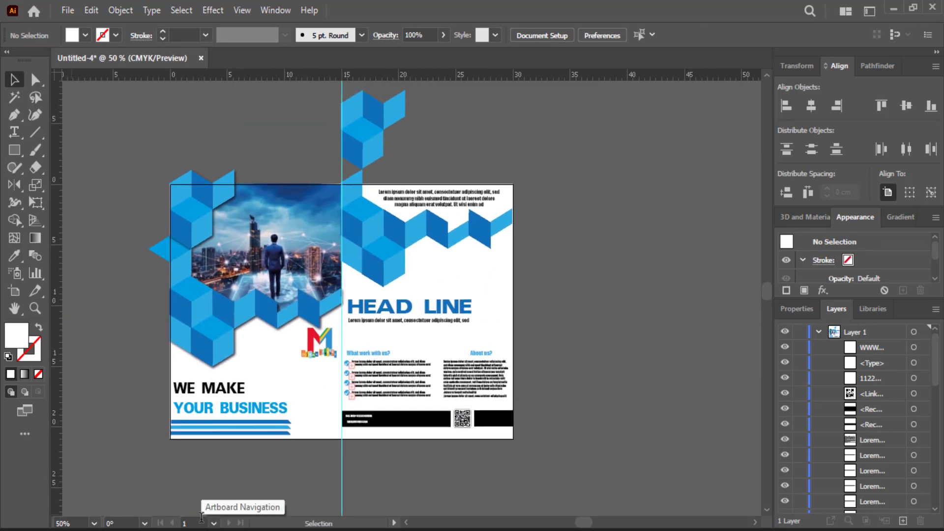
Step: Copy the blue stripes under the right page's footer, stretch them to the page edge, and lower them slightly
left_click(262, 434)
key("ctrl+plus")
left_click_drag(257, 435, 144, 465)
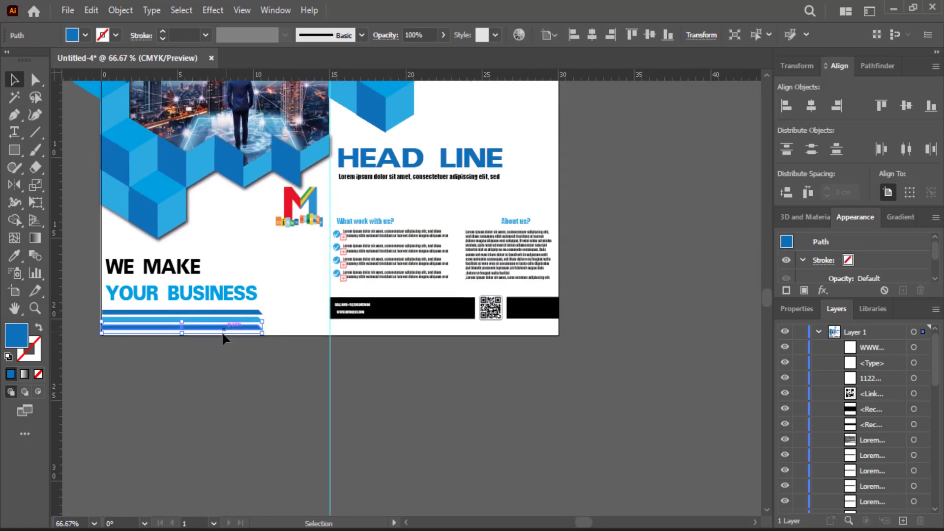
left_click_drag(223, 335, 563, 327)
left_click(544, 386)
scroll(545, 386, "up", 3)
left_click(502, 418)
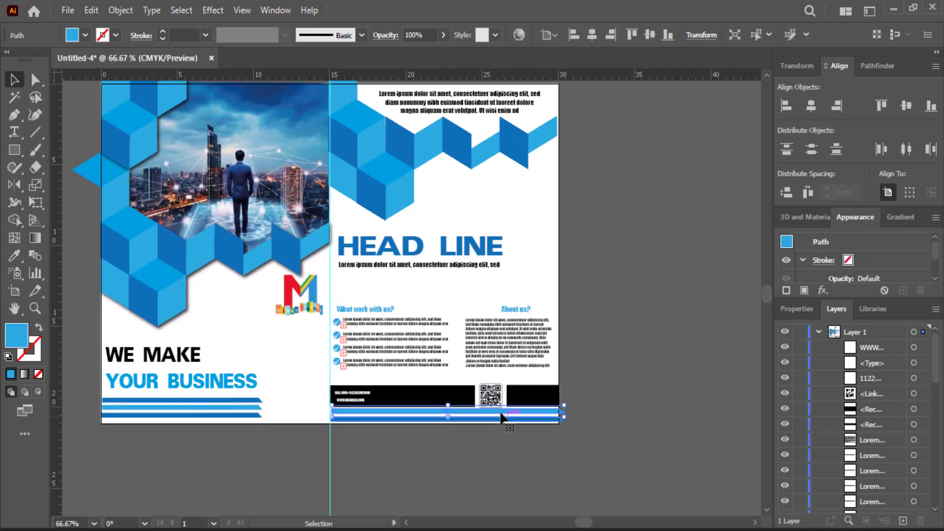
left_click_drag(501, 419, 502, 421)
left_click(458, 473)
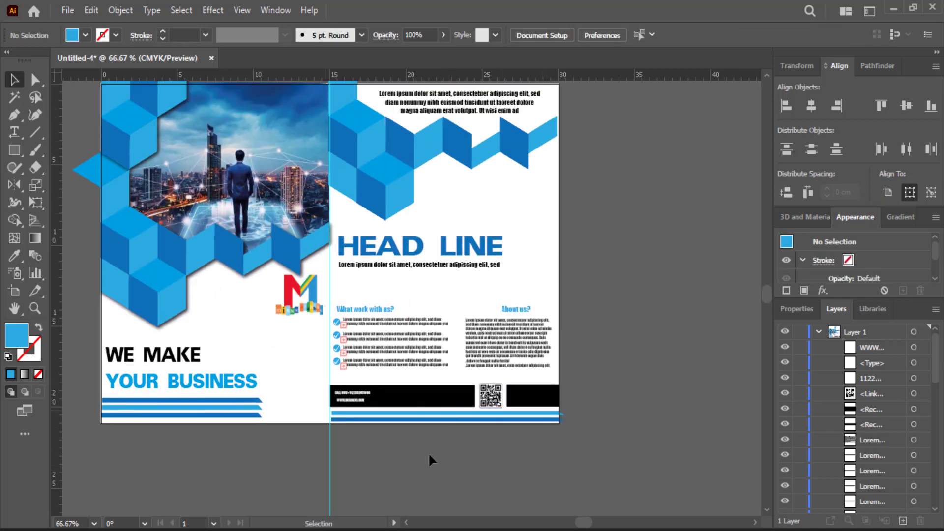
Step: Draw a teal placeholder paragraph text box under the right page's headline
left_click(15, 133)
left_click_drag(459, 284, 394, 280)
left_click(86, 35)
left_click(80, 73)
left_click(180, 146)
Step: Recolour the placeholder paragraph light blue and position it under the subheading
left_click(14, 80)
left_click(86, 35)
left_click(96, 71)
left_click(597, 224)
left_click(597, 224)
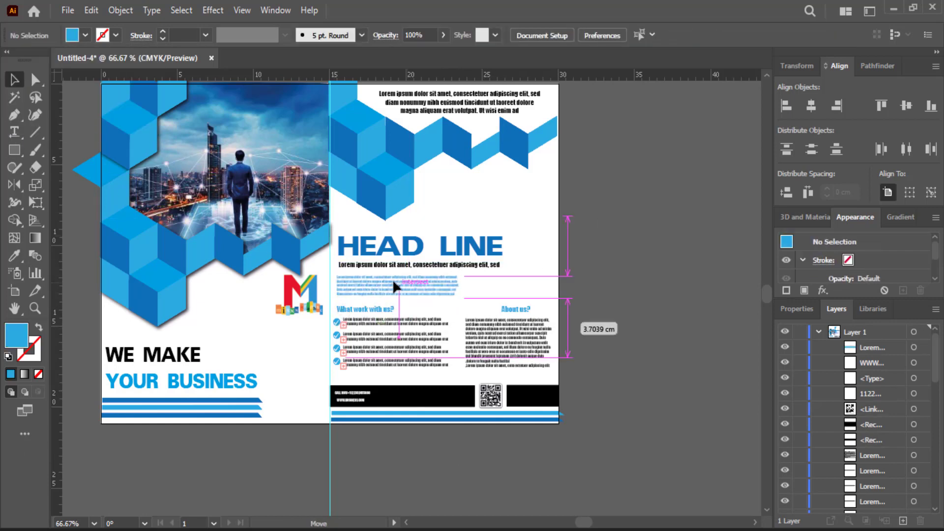
left_click(581, 286)
left_click_drag(575, 289, 585, 326)
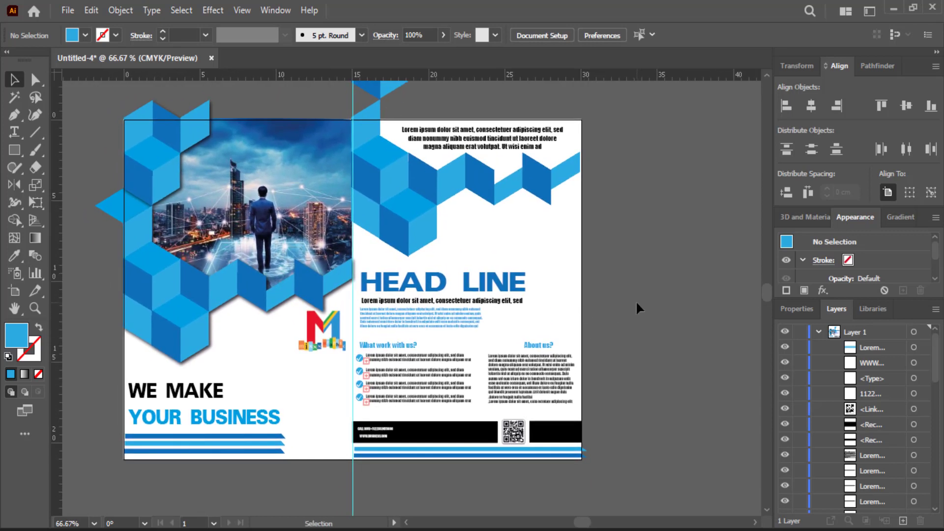
Step: Nudge the left page's blue stripes slightly to the left
left_click(214, 436)
key("Left")
left_click(225, 490)
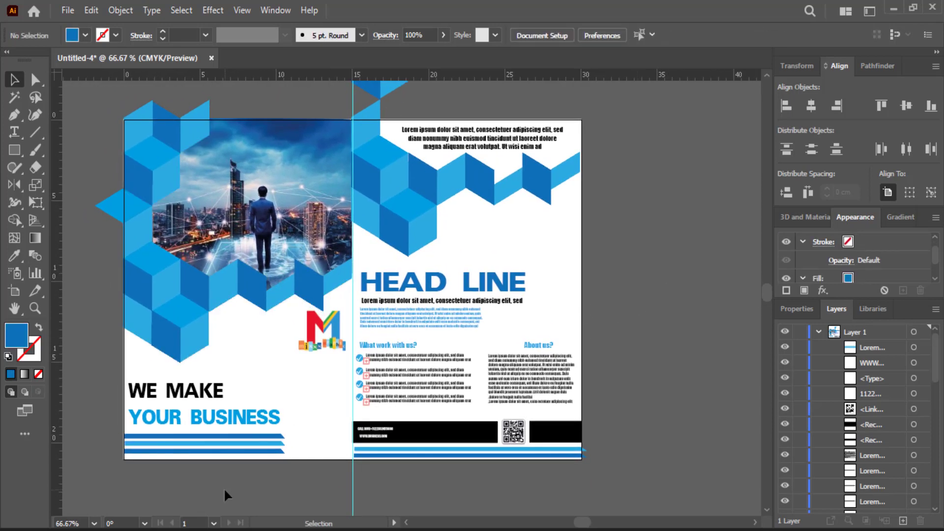
left_click(206, 421)
left_click(93, 423)
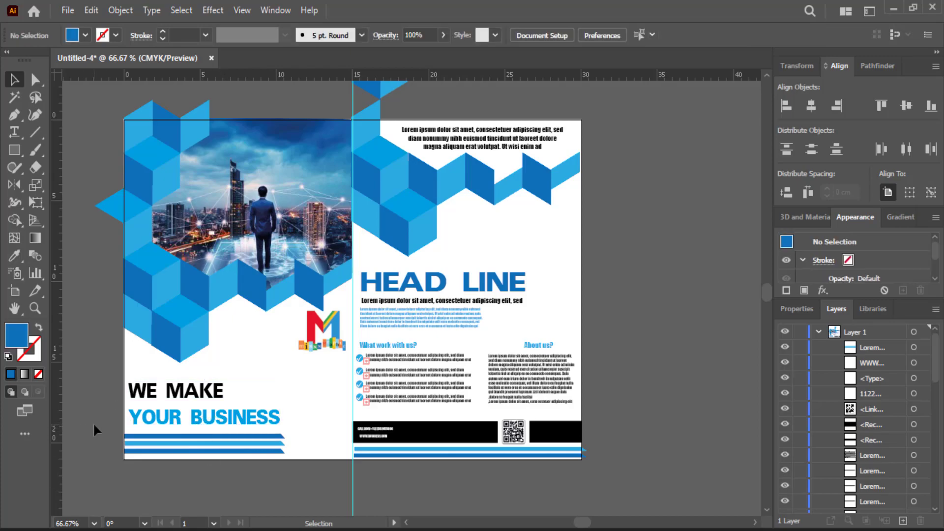